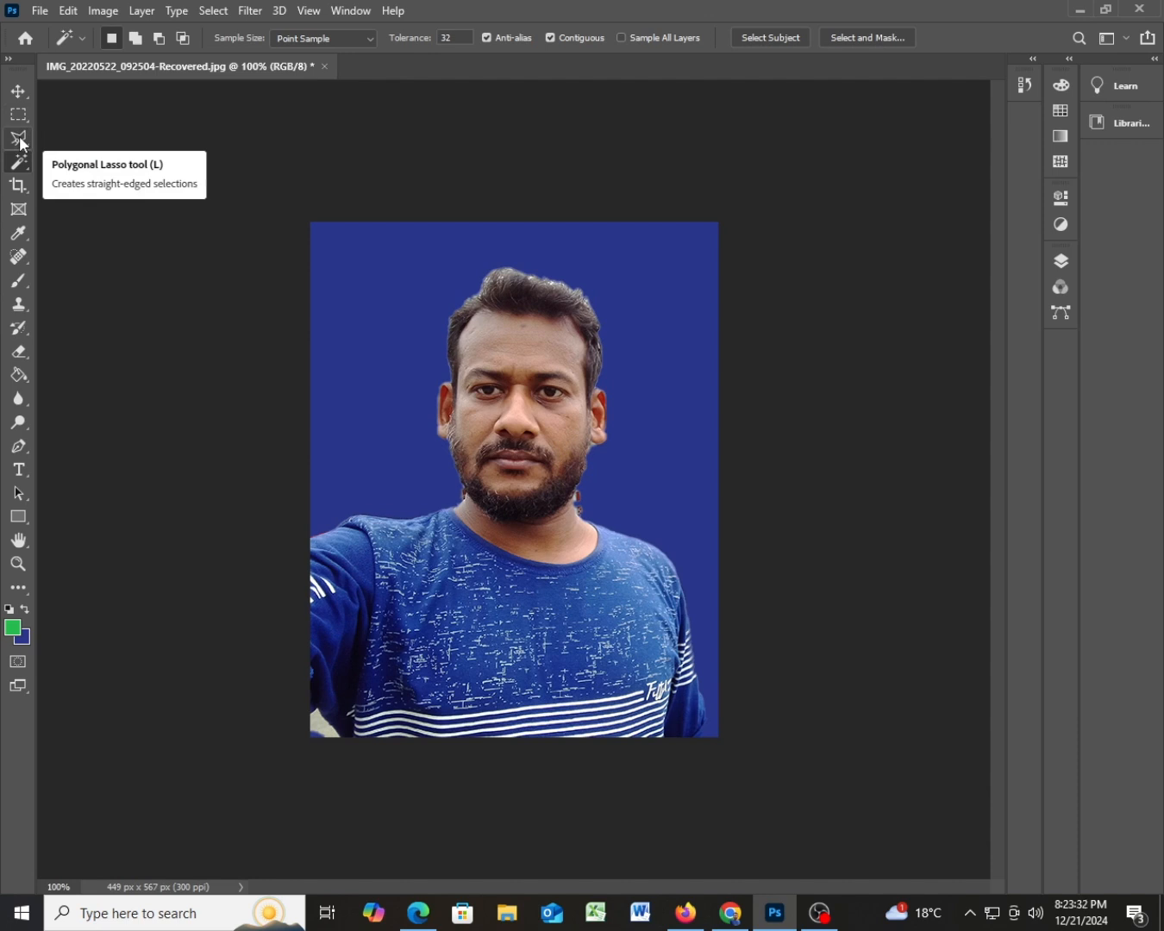
Trace a freehand Lasso selection around the blue background, following the outline of the man's head and shoulders.
click(19, 141)
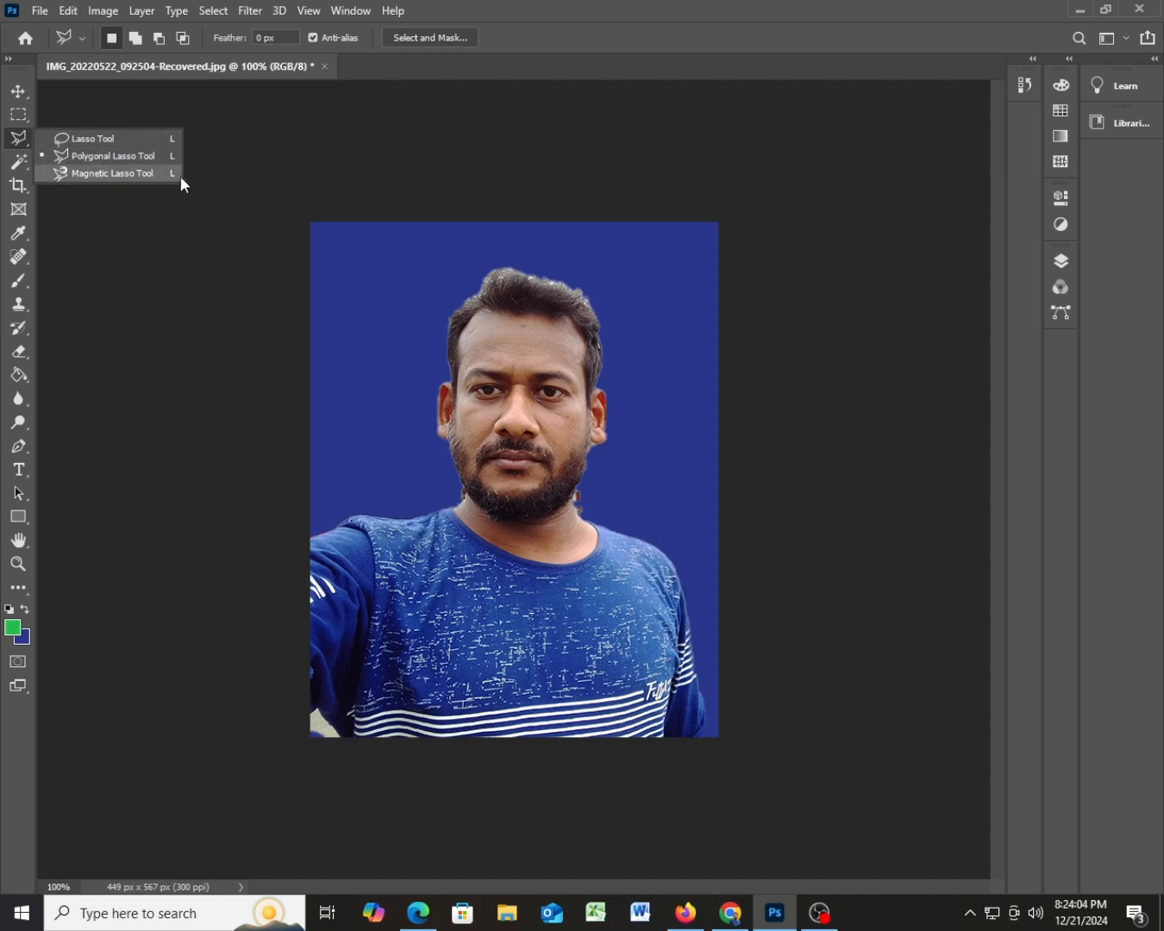
click(97, 140)
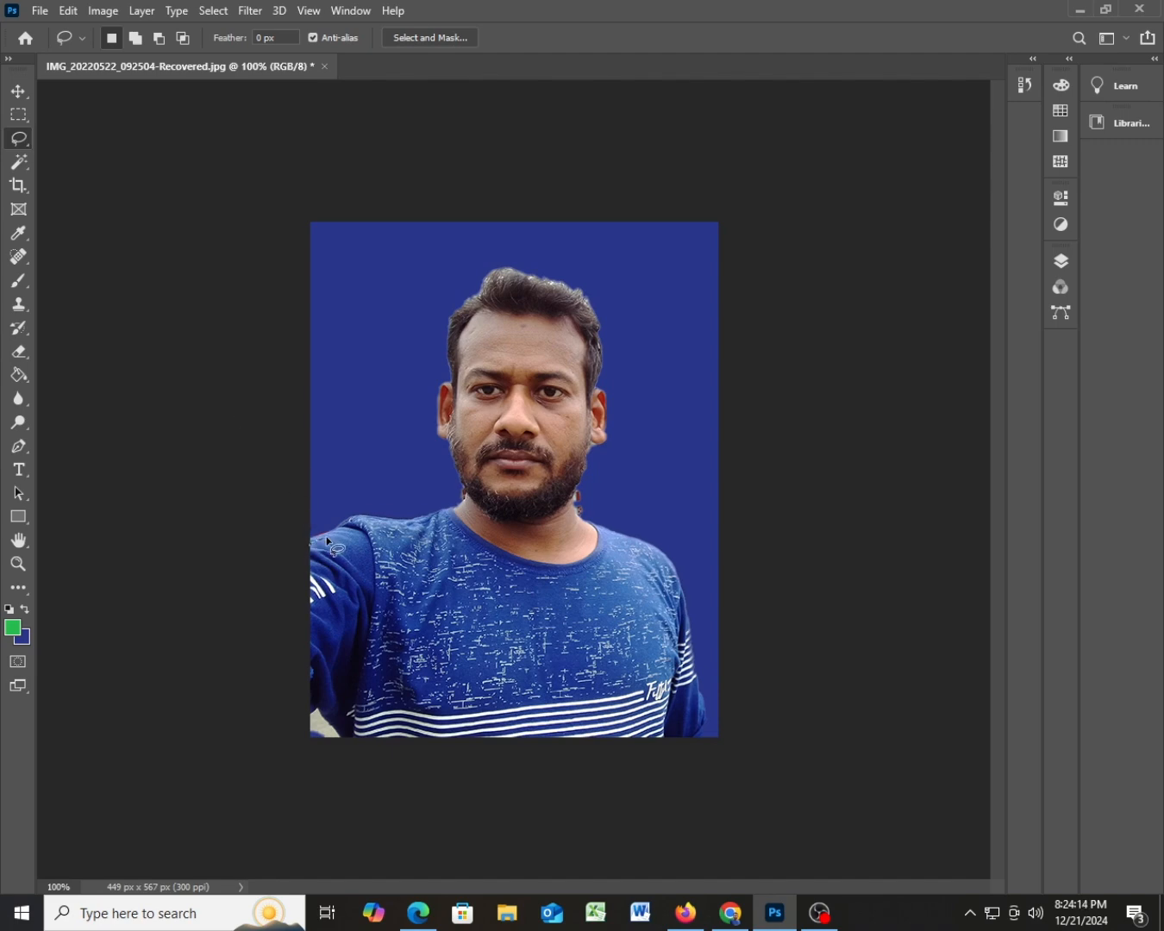
mouse_move(337, 536)
mouse_down()
mouse_move(430, 519)
mouse_move(465, 502)
mouse_move(451, 443)
mouse_move(433, 441)
mouse_move(433, 386)
mouse_move(455, 379)
mouse_move(453, 308)
mouse_move(481, 294)
mouse_move(486, 269)
mouse_move(547, 278)
mouse_move(589, 307)
mouse_move(600, 349)
mouse_move(606, 431)
mouse_move(583, 466)
mouse_move(582, 518)
mouse_move(628, 531)
mouse_move(676, 569)
mouse_move(705, 729)
mouse_move(727, 736)
mouse_move(761, 674)
mouse_move(777, 176)
mouse_move(669, 166)
mouse_move(364, 169)
mouse_move(268, 233)
mouse_move(279, 455)
mouse_move(310, 543)
mouse_up()
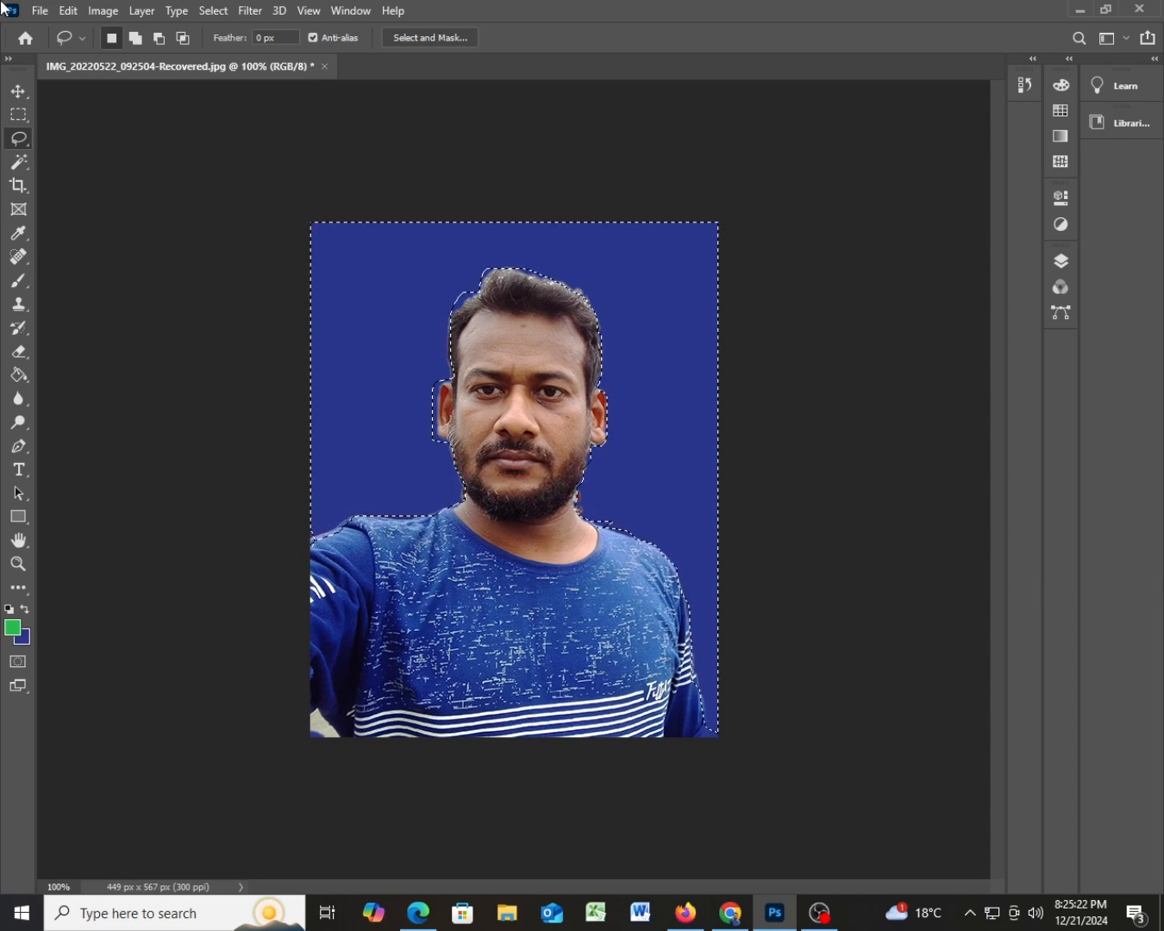
Apply a Content-Aware fill to the selected background, and refill it with the green foreground color.
key(shift+F5)
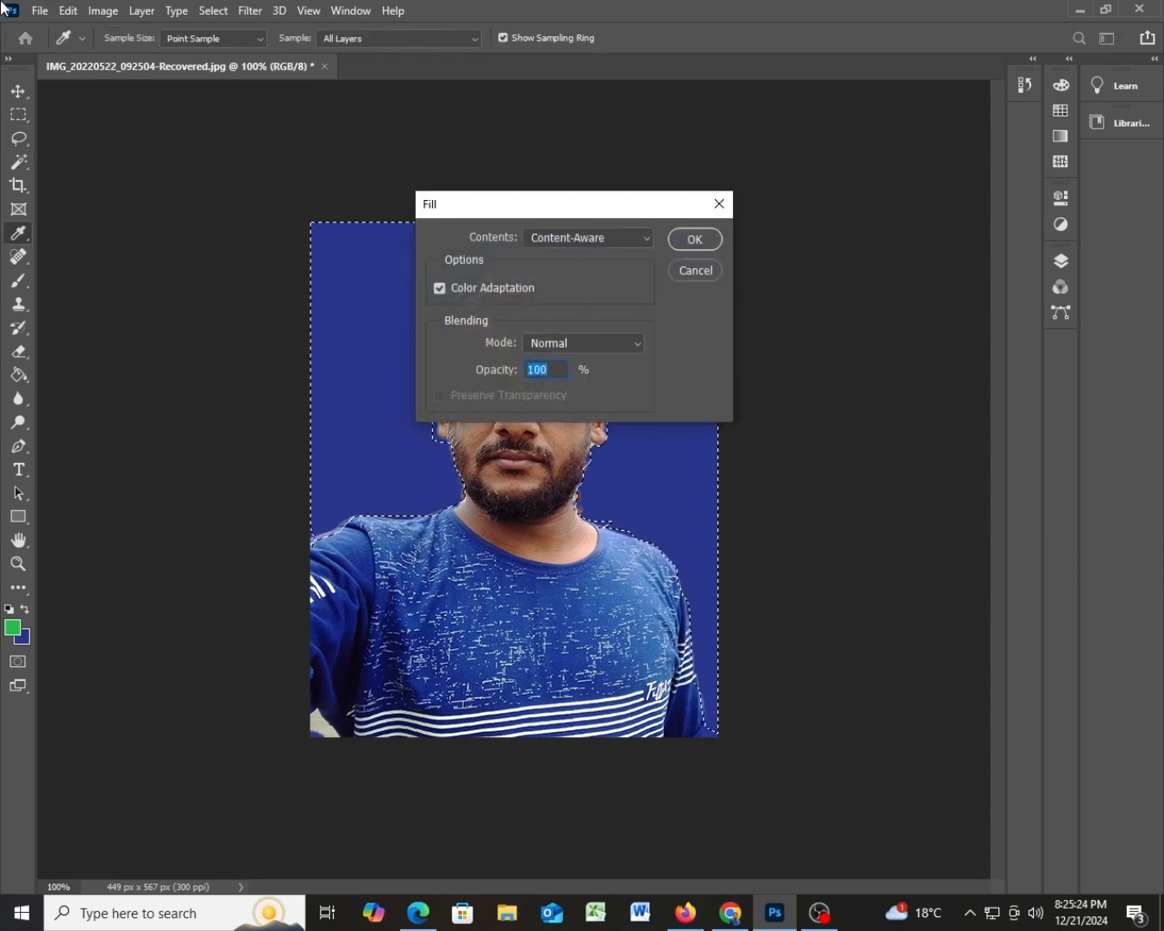
key(Return)
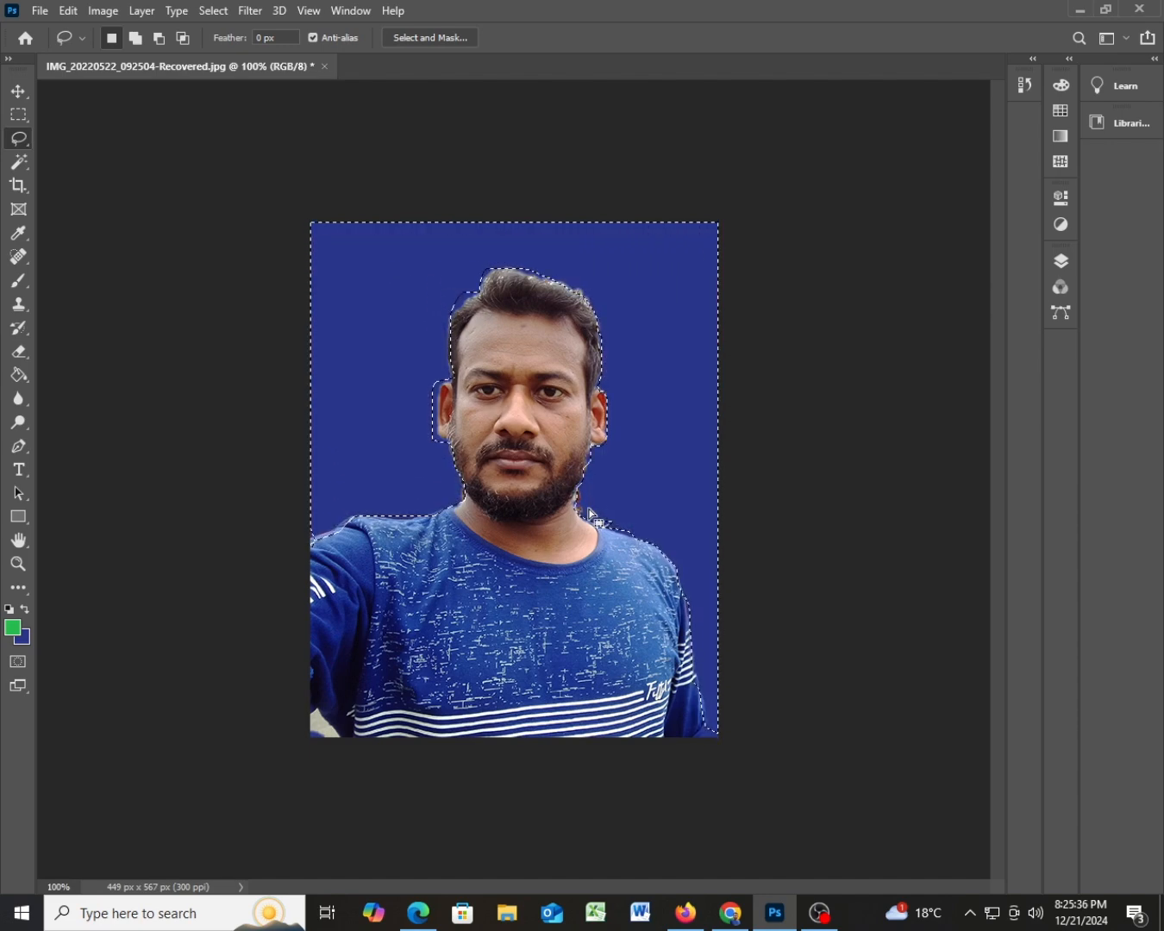
key(alt)
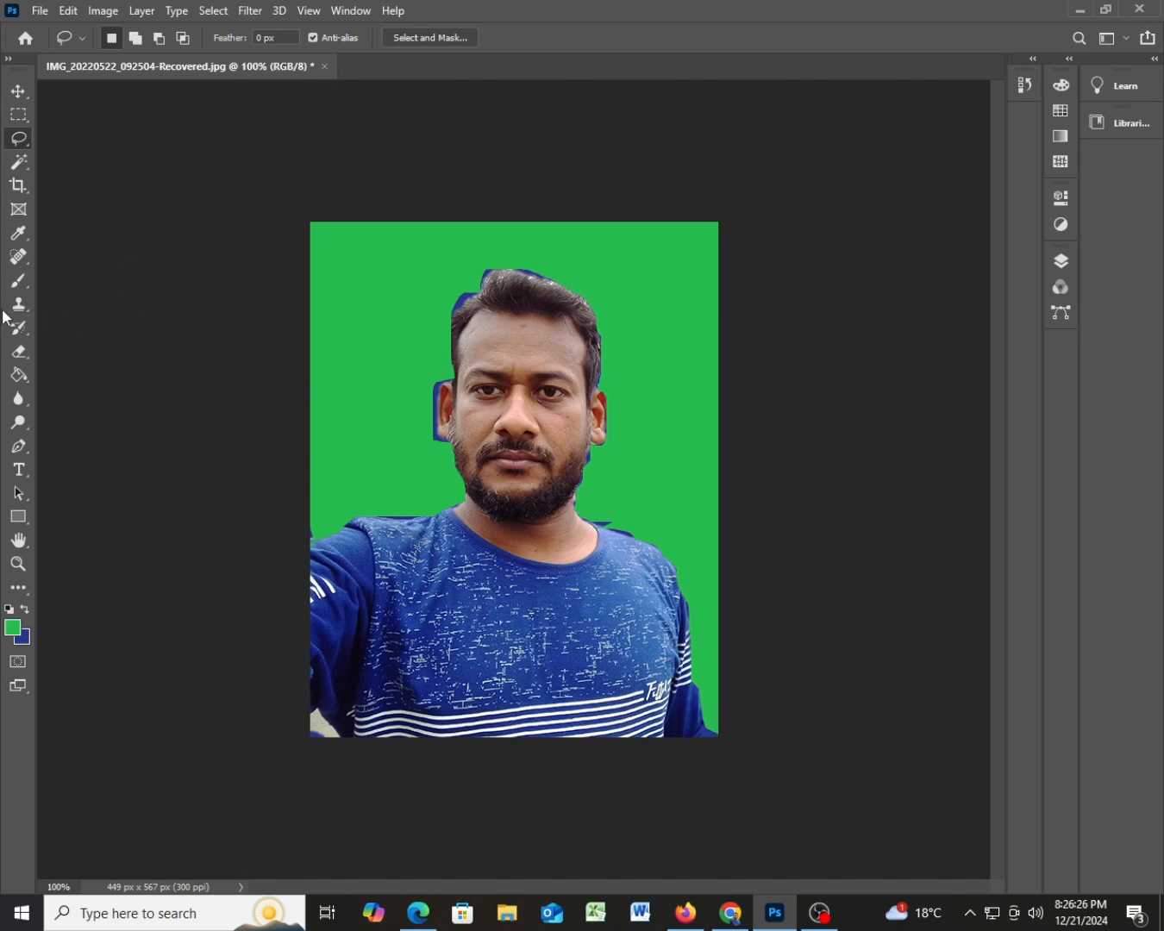
Examine the edges around the hair, ears, beard and shoulders up close for leftover blue background.
scroll(5, 318, up, 10)
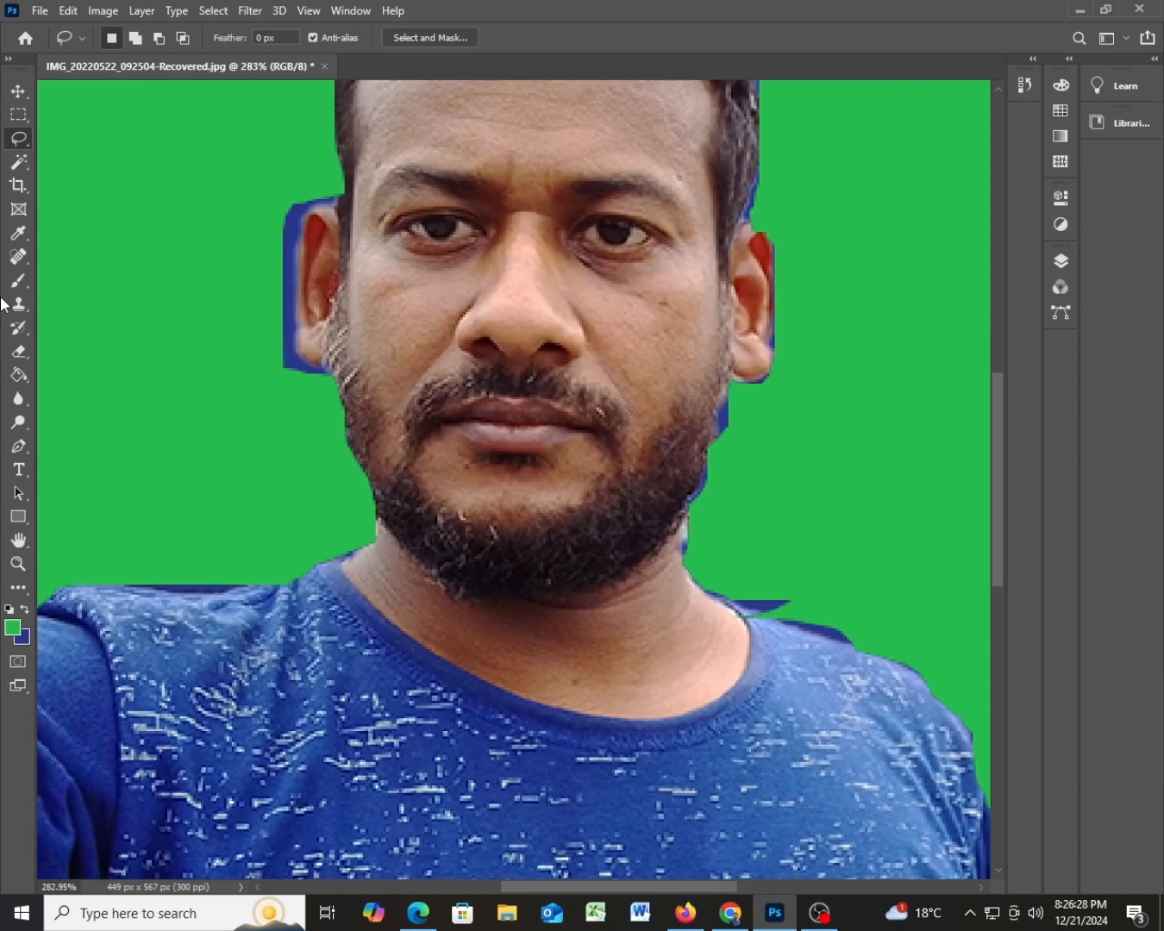
scroll(3, 198, up, 1)
scroll(548, 340, up, 1)
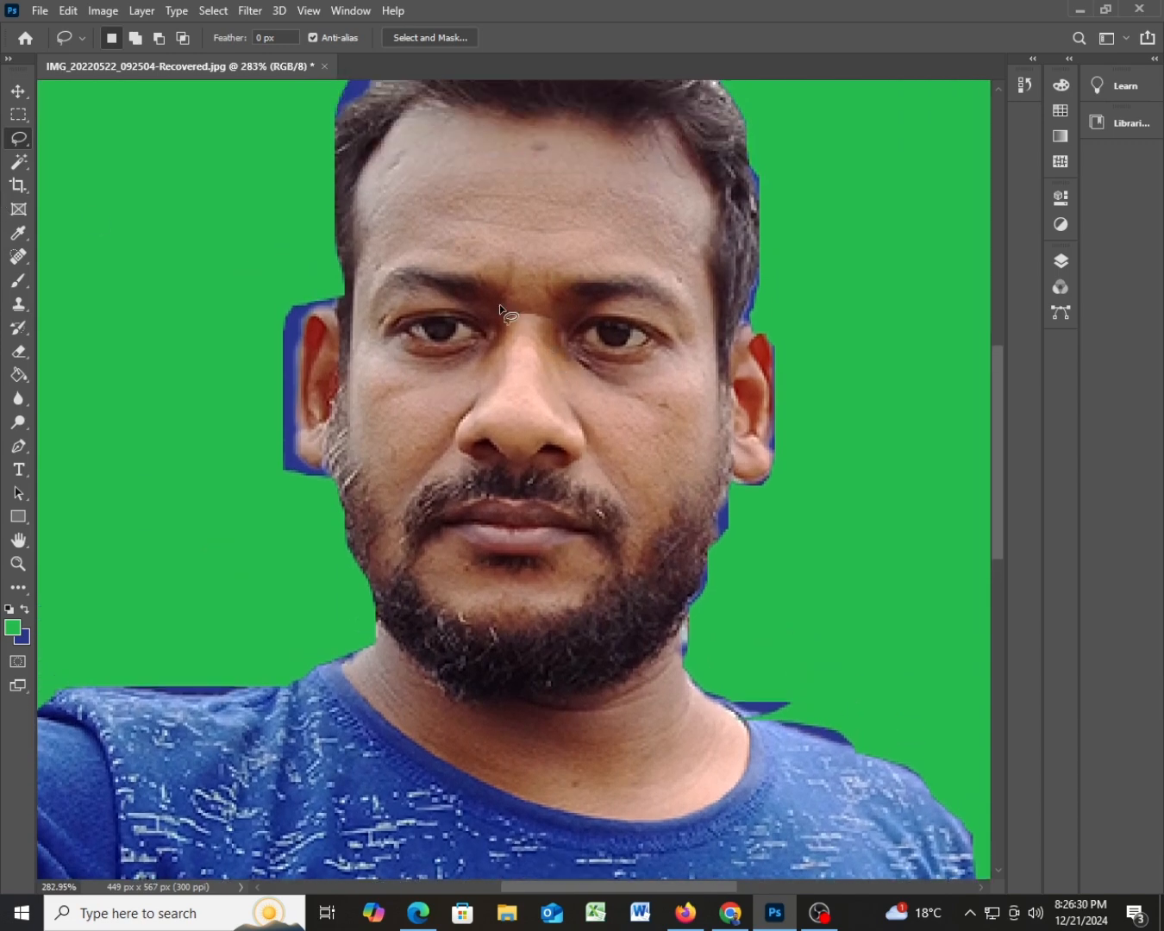
drag(499, 306, 569, 440)
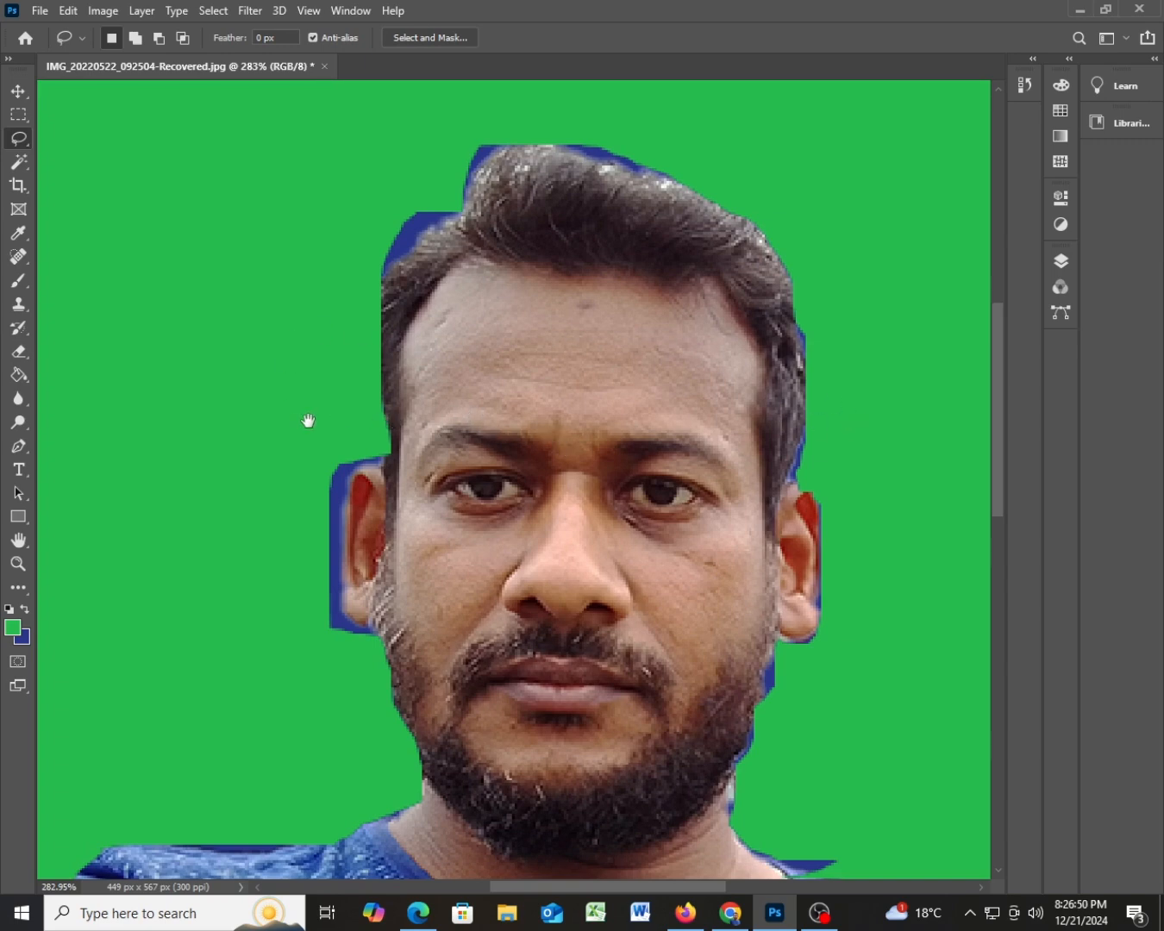
drag(307, 419, 374, 434)
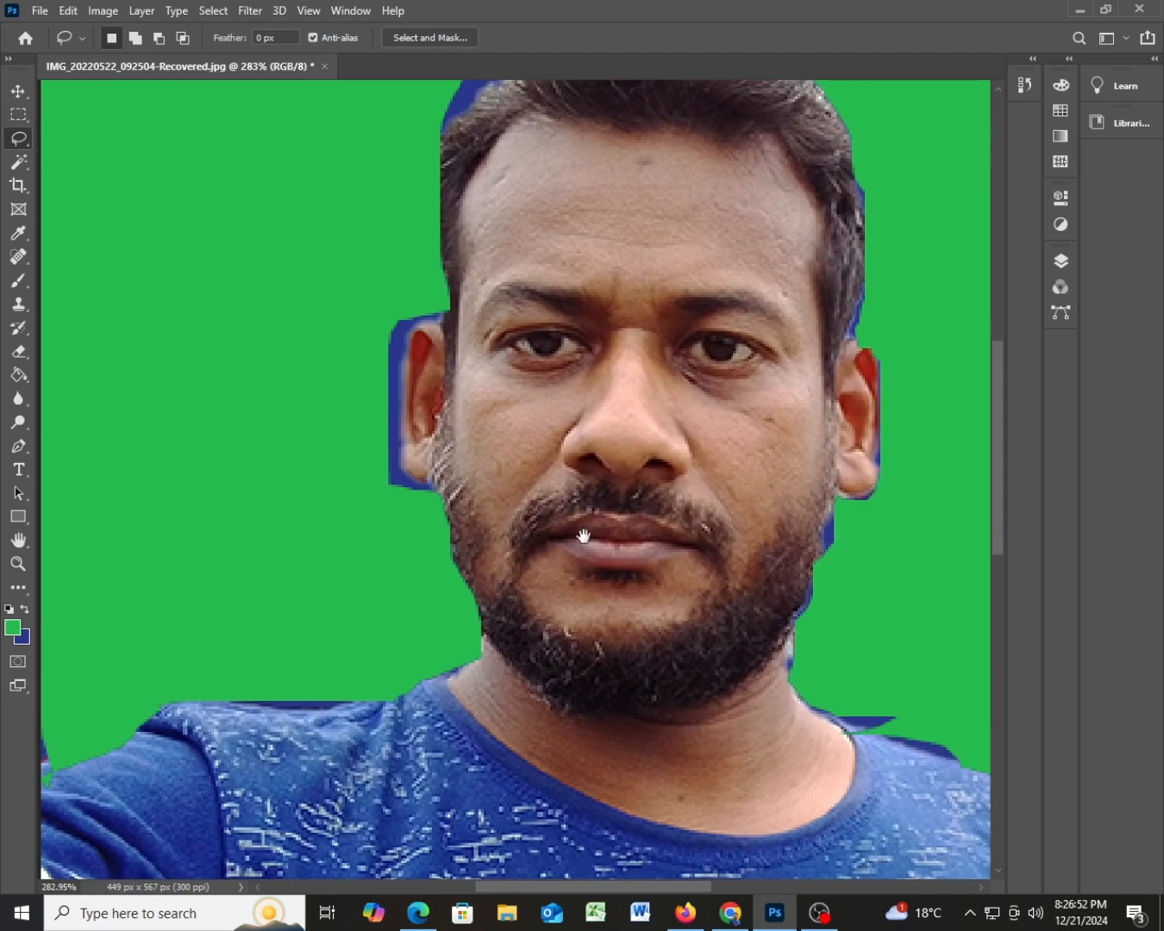
drag(583, 536, 504, 594)
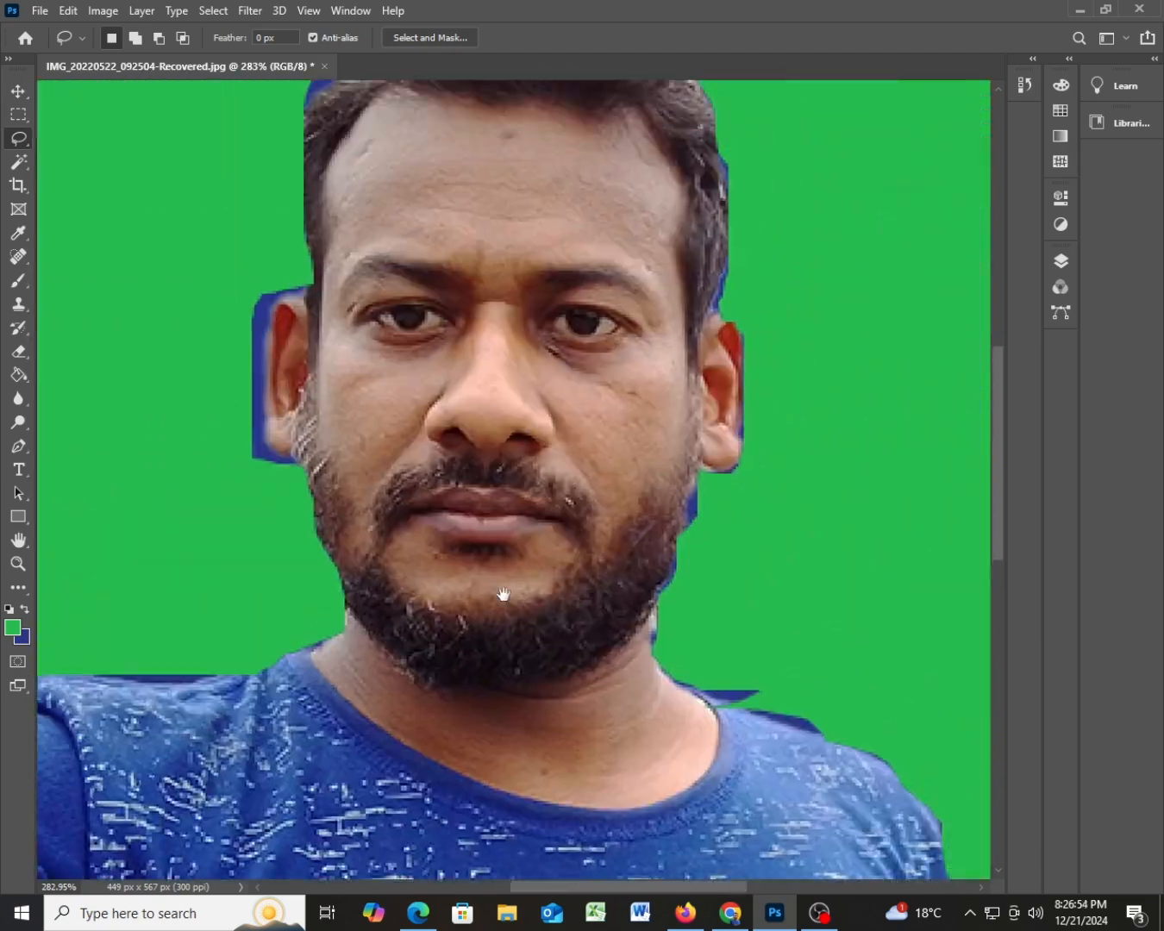
drag(476, 441, 534, 632)
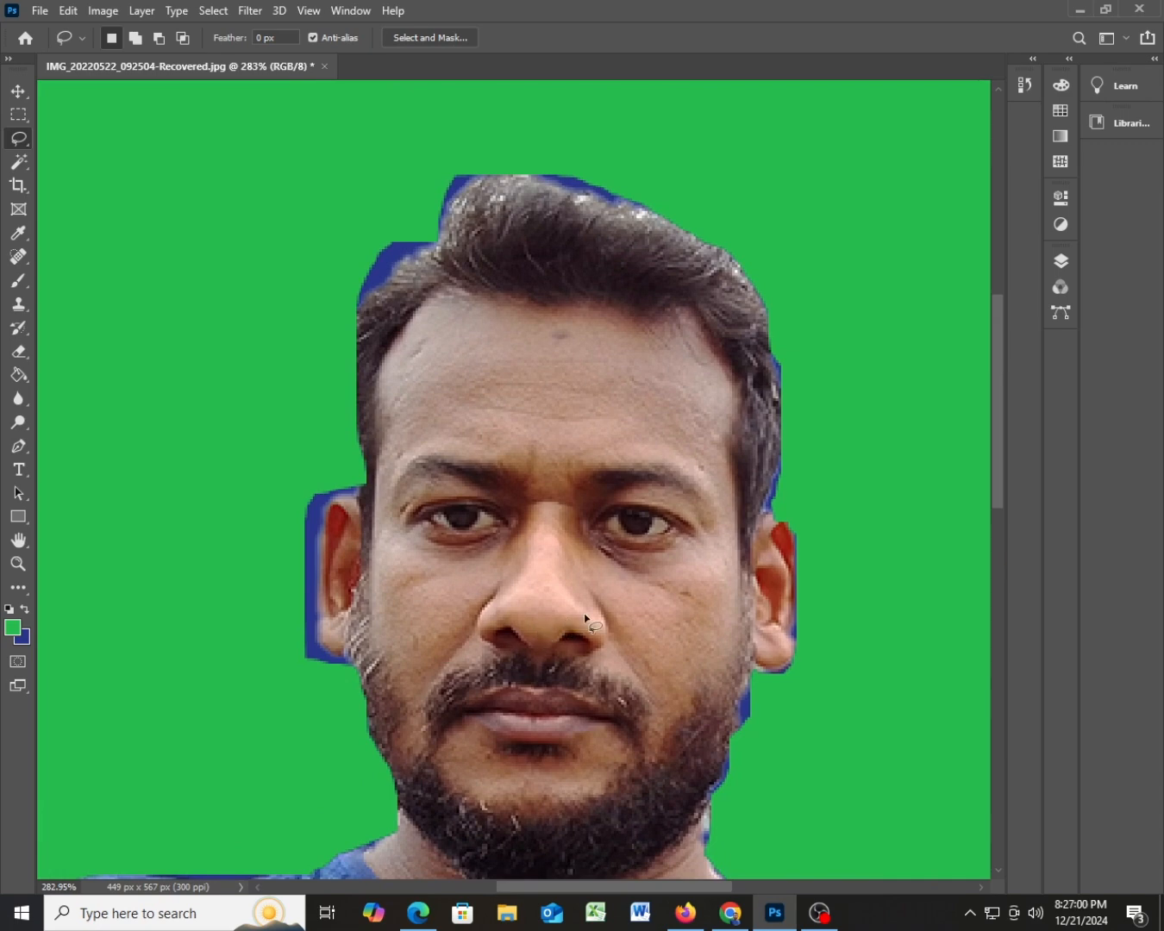
mouse_move(584, 613)
mouse_down()
mouse_move(574, 498)
mouse_move(576, 615)
mouse_up()
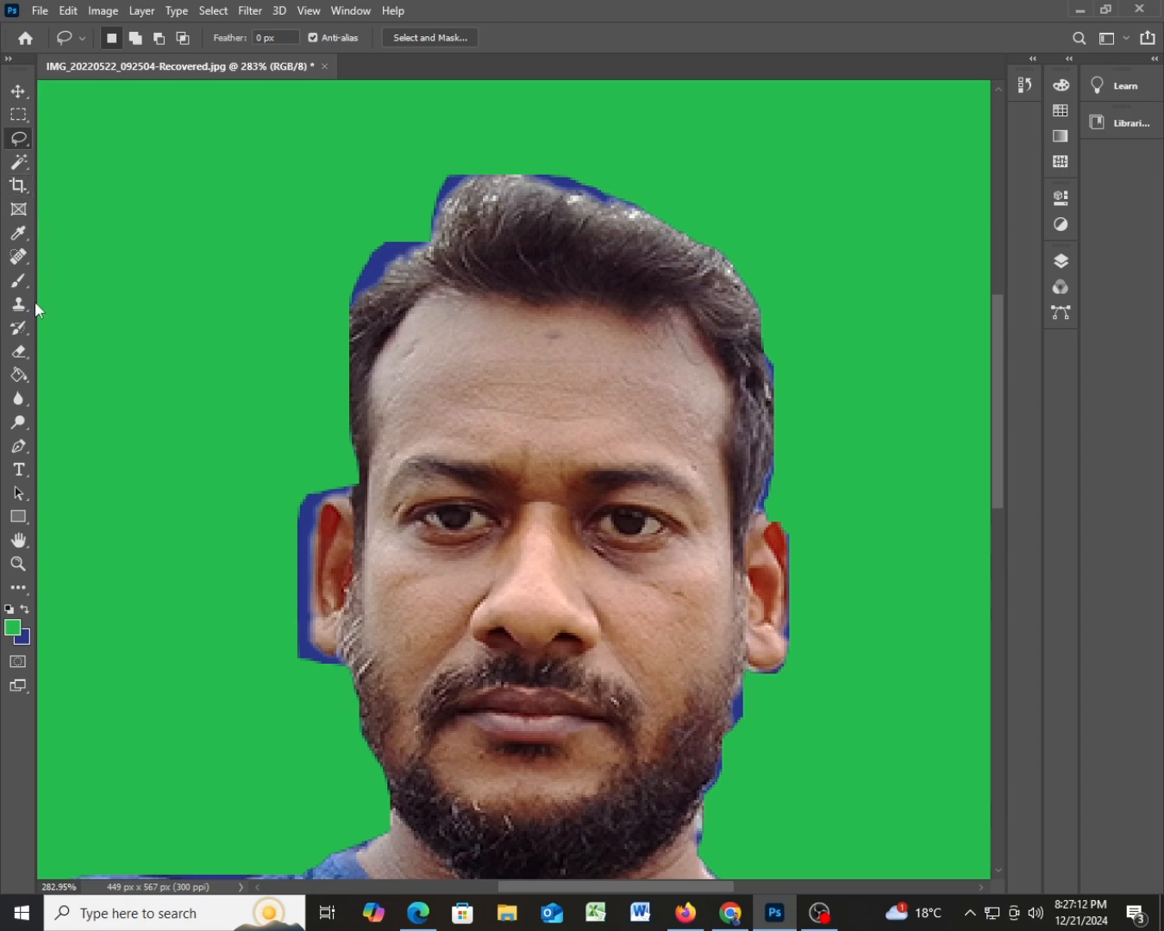
Erase the blue fringe around the ear on the photo's left side with the Eraser, using green as the background color.
click(21, 355)
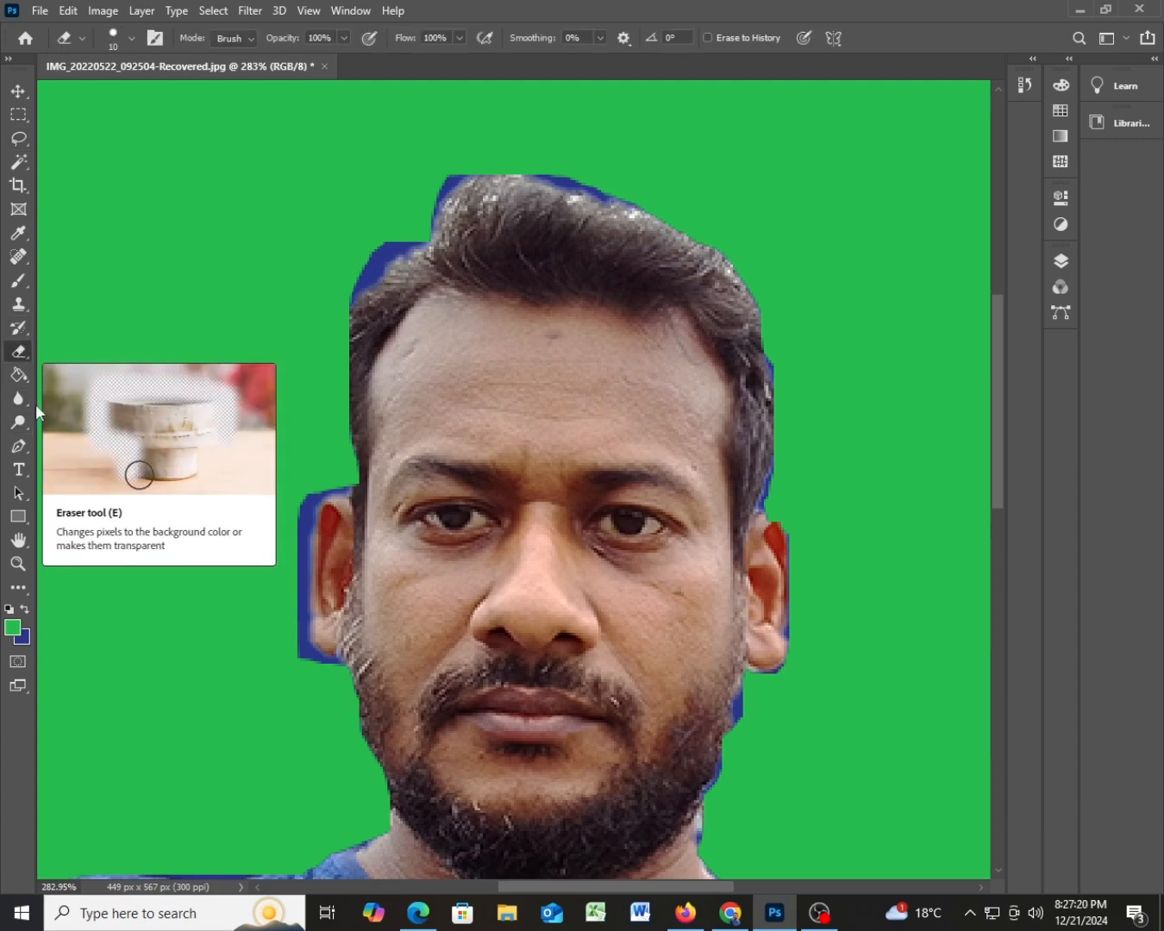
drag(292, 492, 292, 535)
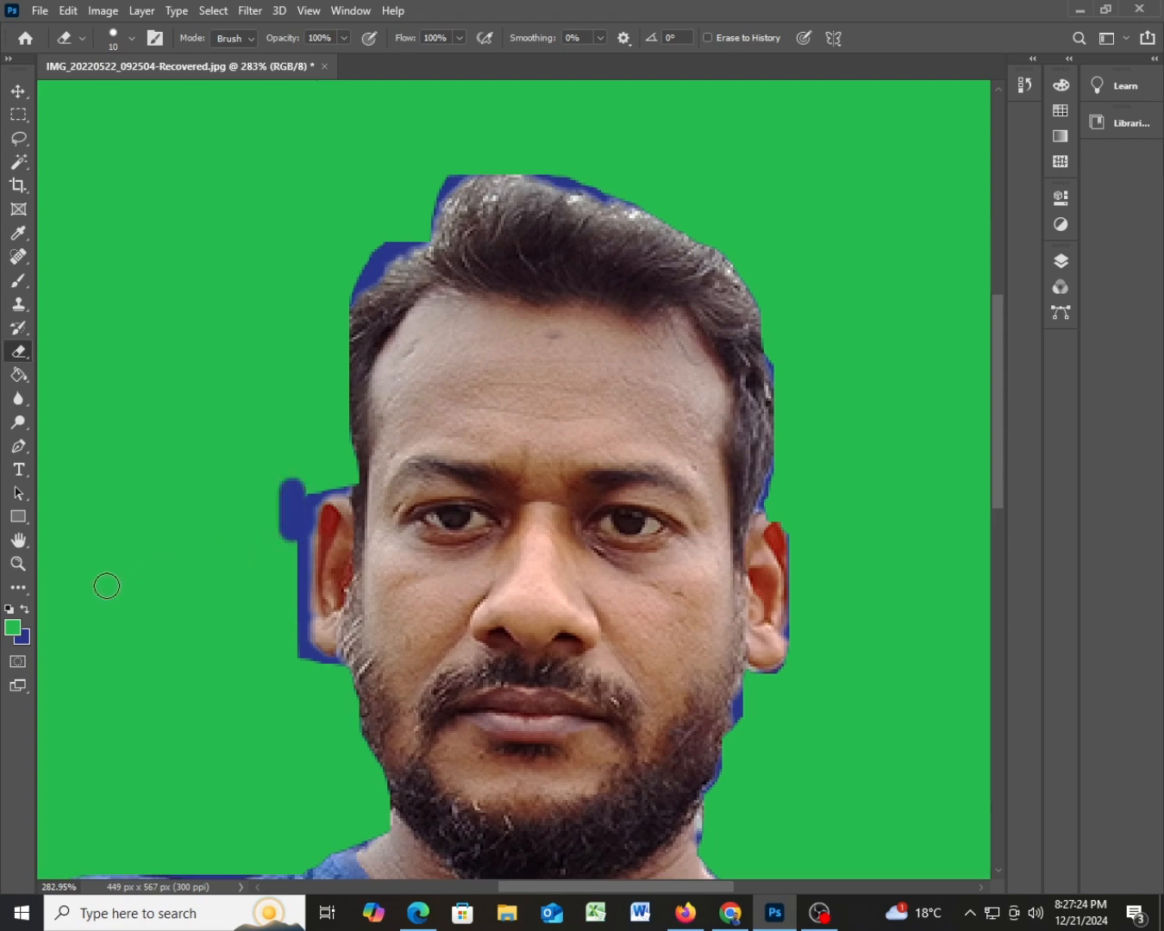
click(24, 611)
mouse_move(292, 482)
mouse_down()
mouse_move(298, 658)
mouse_move(321, 664)
mouse_up()
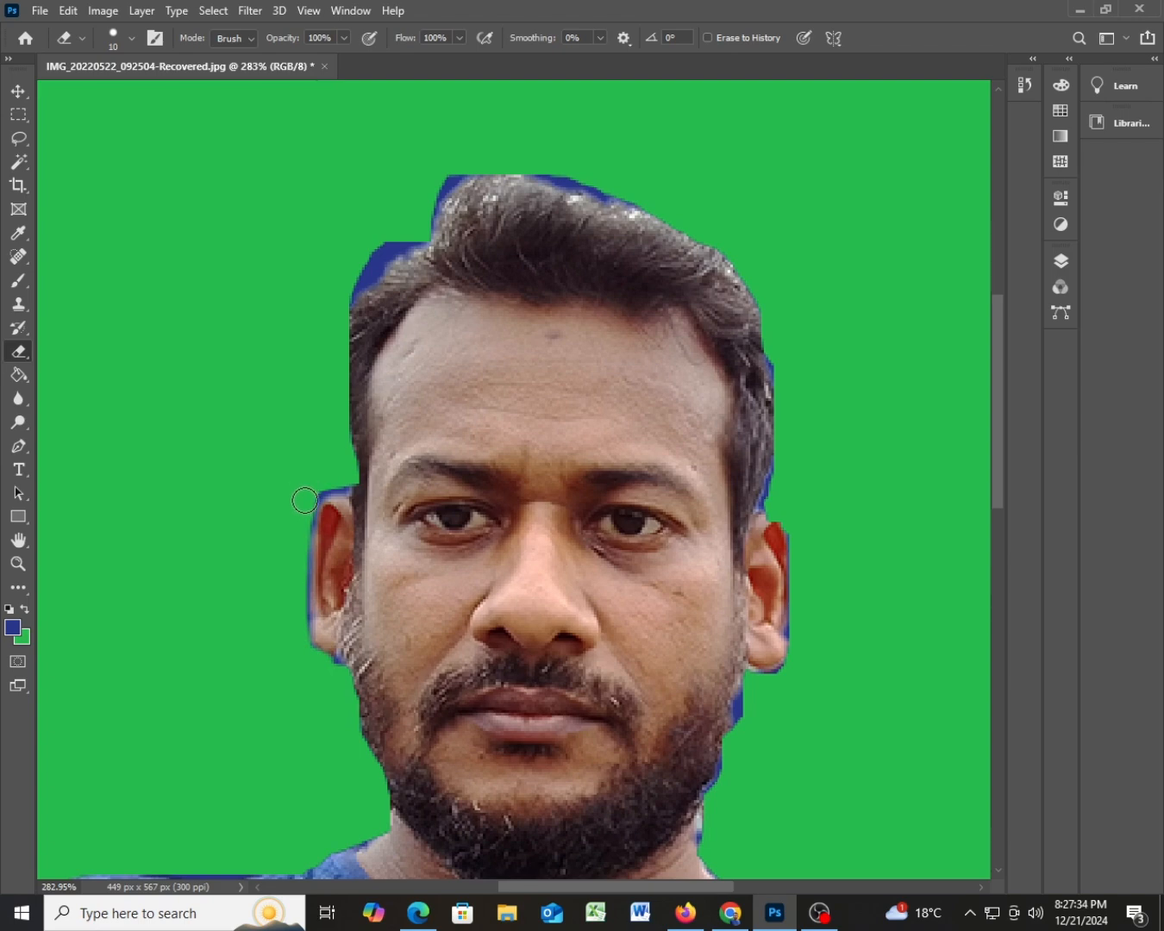
drag(305, 501, 301, 641)
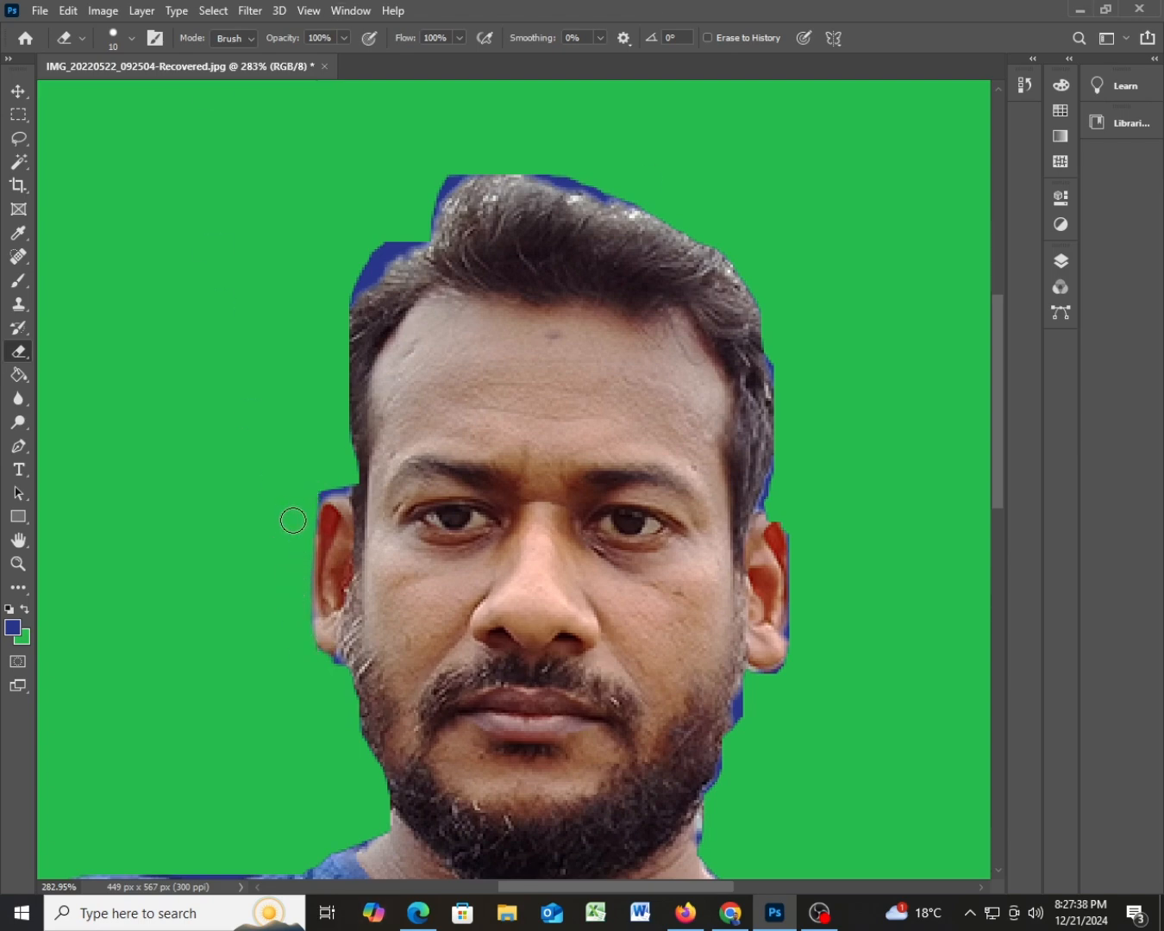
drag(309, 513, 342, 491)
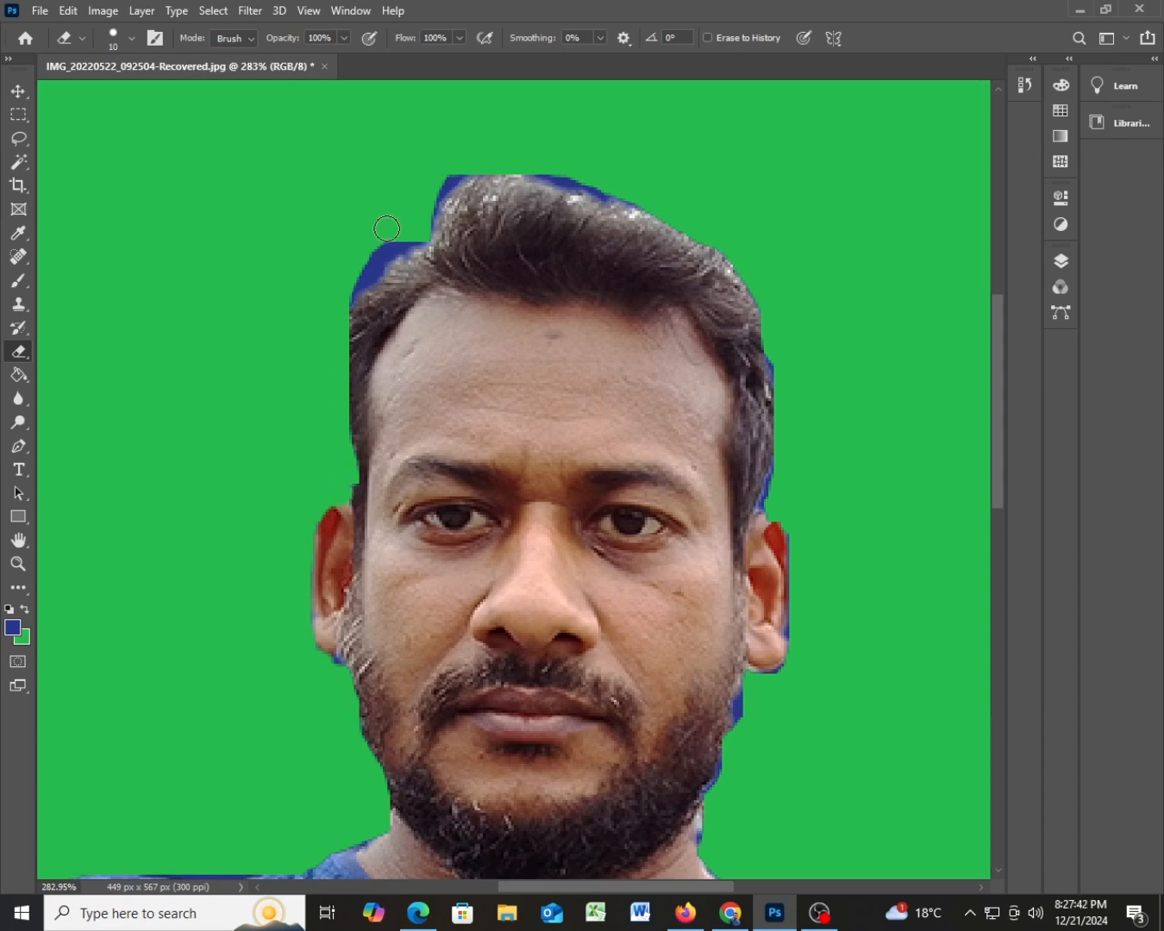
Erase the leftover blue along the top of the hair, from the photo's left temple across to the right side.
mouse_move(407, 240)
mouse_down()
mouse_move(371, 261)
mouse_move(341, 307)
mouse_up()
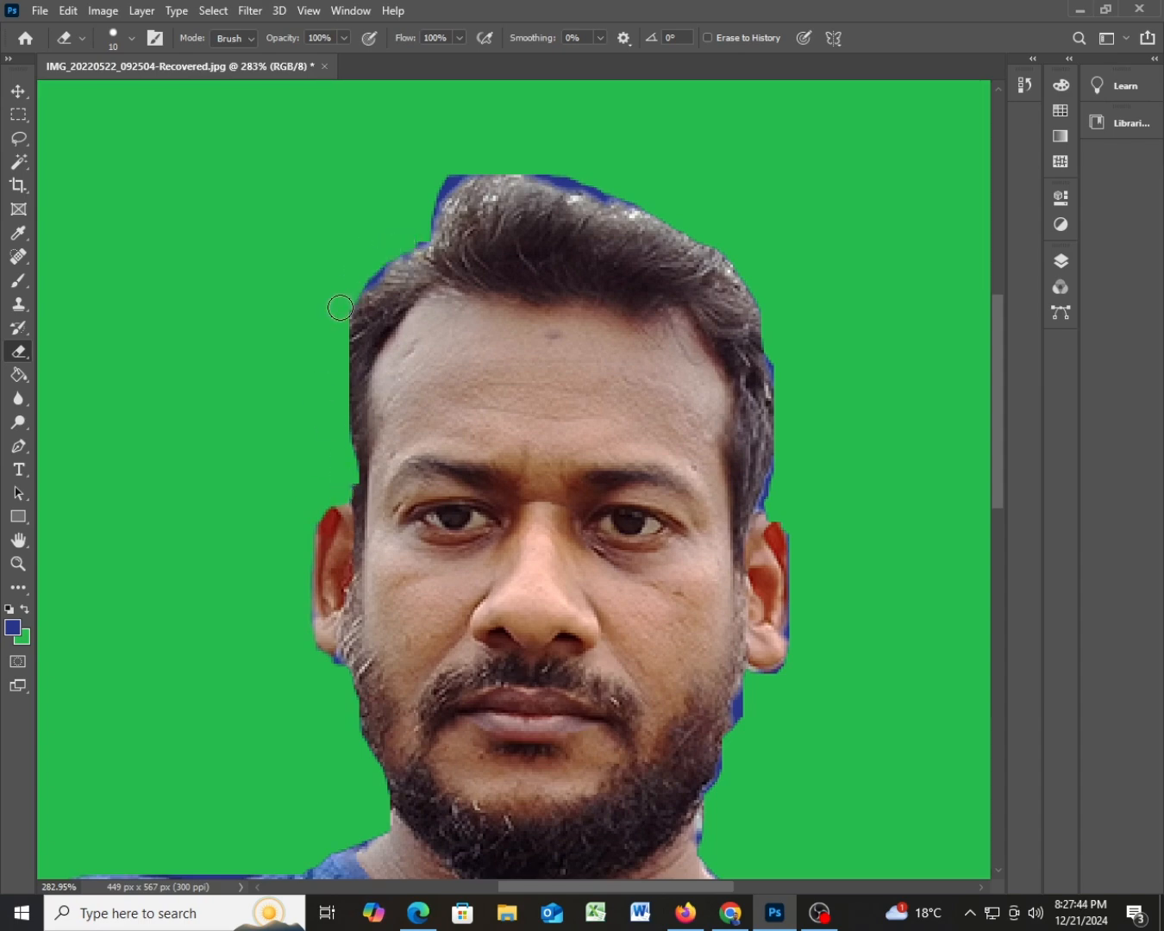
mouse_move(413, 242)
mouse_down()
mouse_move(371, 267)
mouse_move(340, 333)
mouse_up()
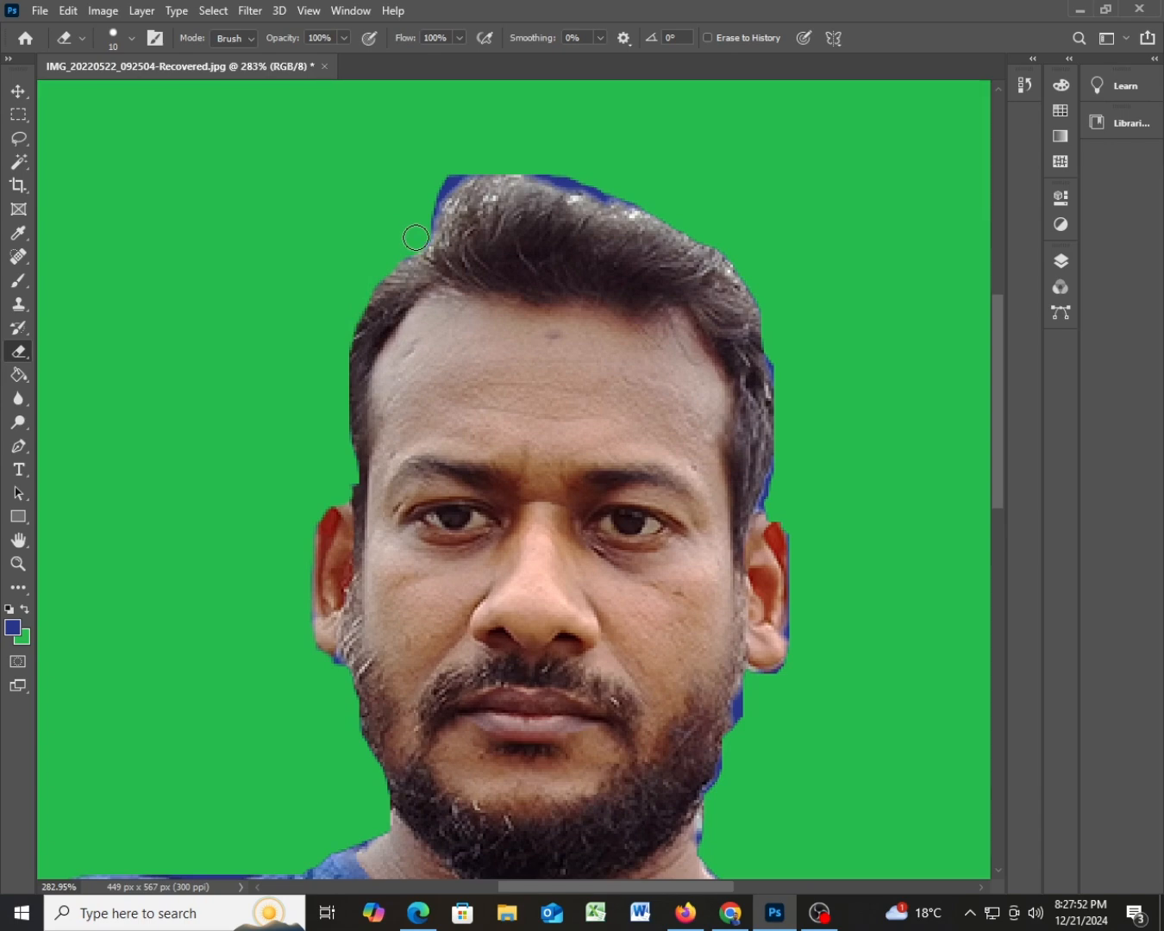
mouse_move(415, 238)
mouse_down()
mouse_move(445, 182)
mouse_move(543, 162)
mouse_up()
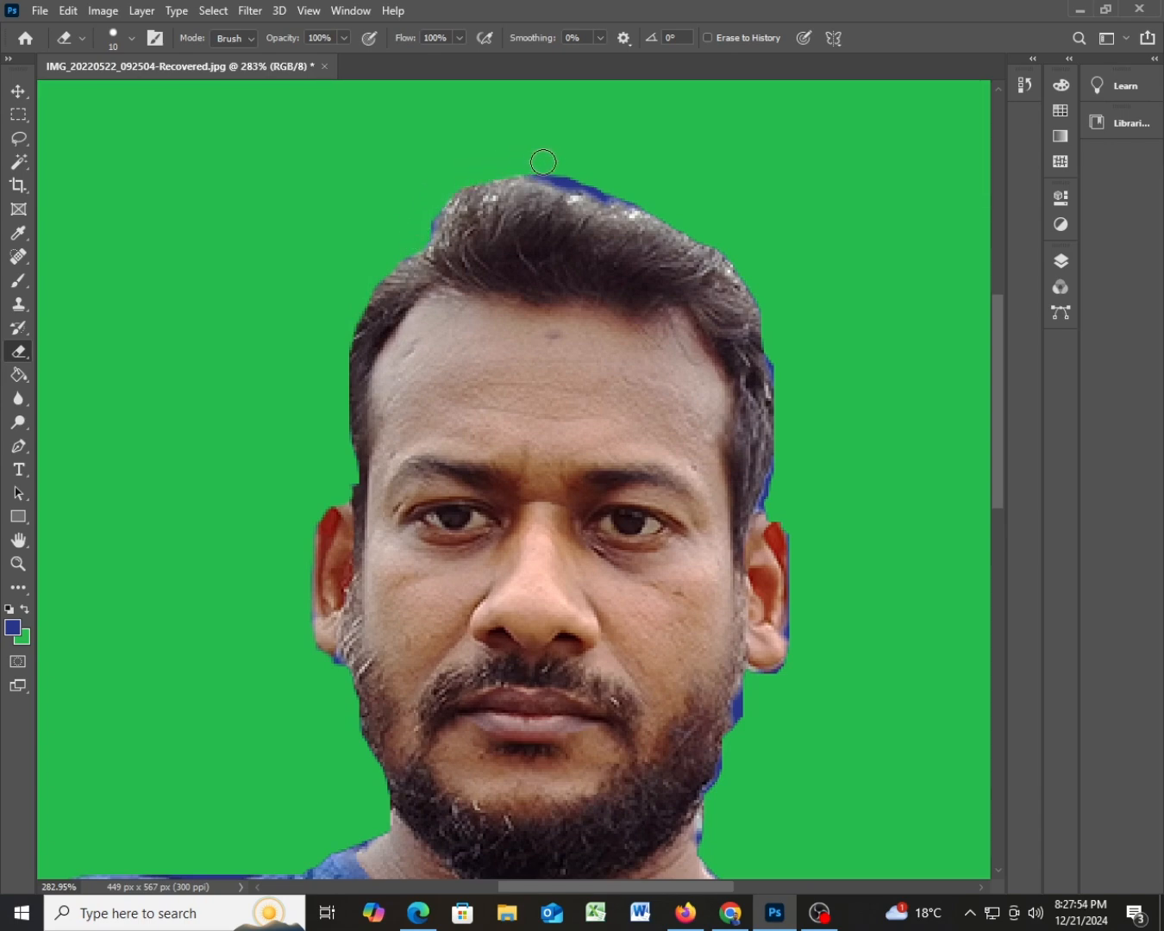
mouse_move(417, 228)
mouse_down()
mouse_move(424, 200)
mouse_move(556, 174)
mouse_move(649, 208)
mouse_move(726, 261)
mouse_up()
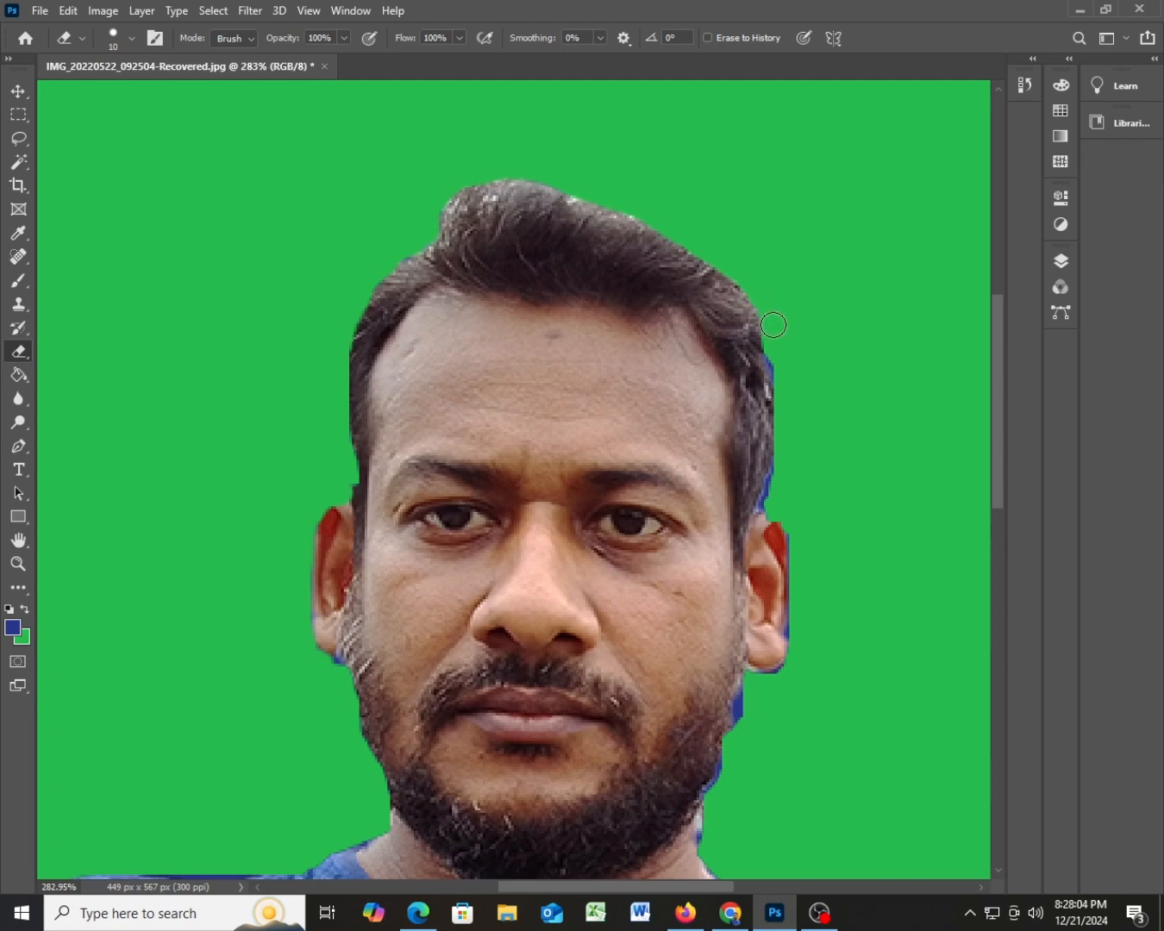
Erase the blue fringe down the photo's right side, along the hair, ear, beard, neck and shoulder.
drag(771, 326, 775, 509)
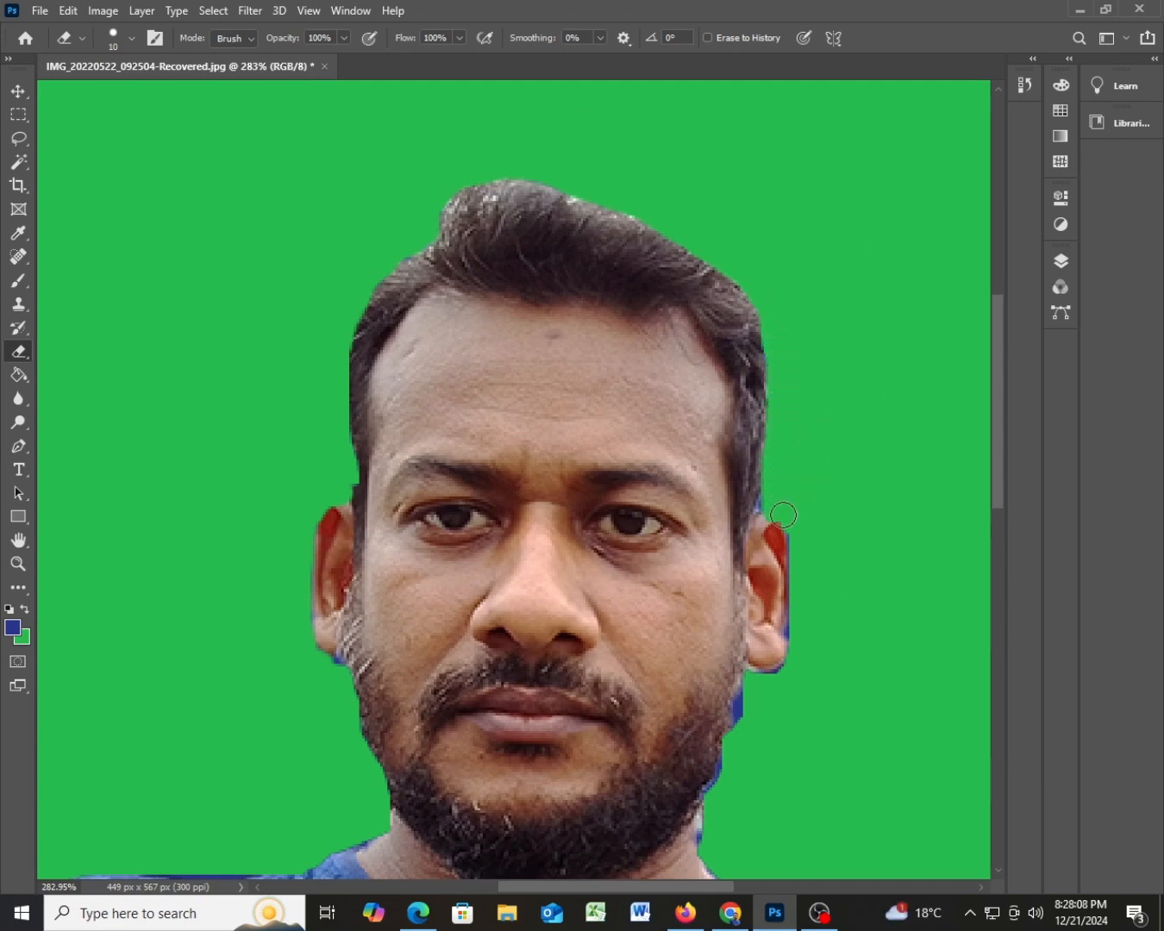
mouse_move(783, 515)
mouse_down()
mouse_move(792, 686)
mouse_move(792, 664)
mouse_move(756, 691)
mouse_move(748, 687)
mouse_move(695, 854)
mouse_up()
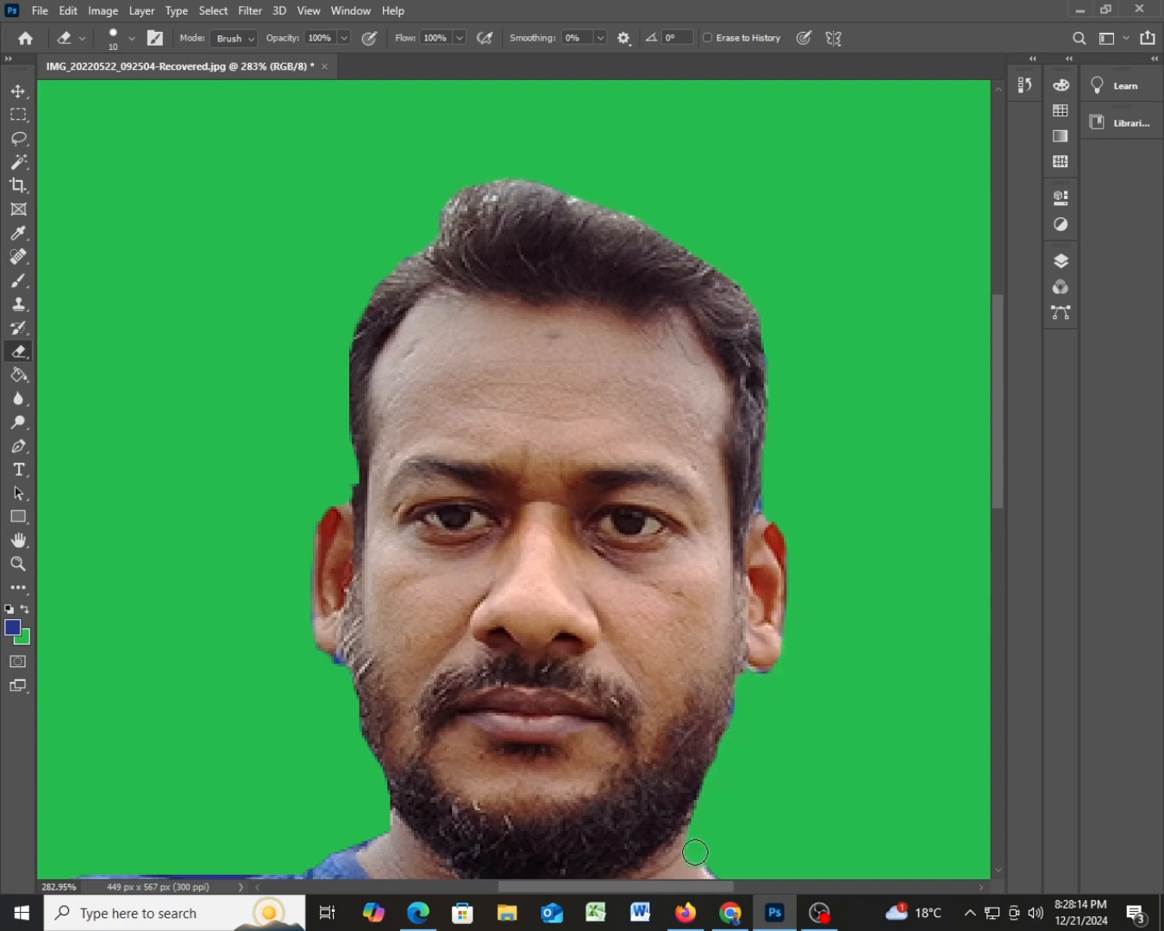
scroll(769, 657, down, 3)
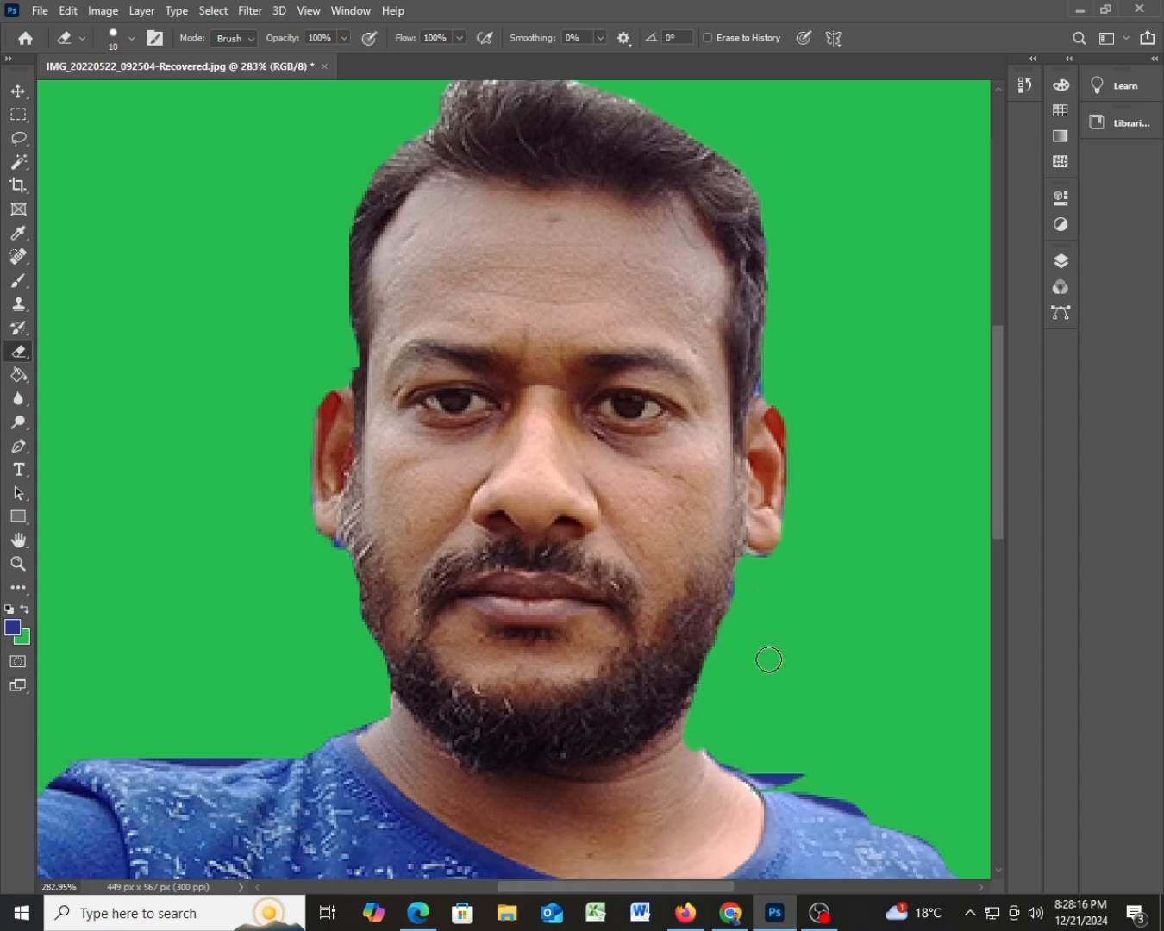
mouse_move(696, 746)
mouse_down()
mouse_move(920, 819)
mouse_move(746, 777)
mouse_move(700, 754)
mouse_move(888, 818)
mouse_move(983, 911)
mouse_up()
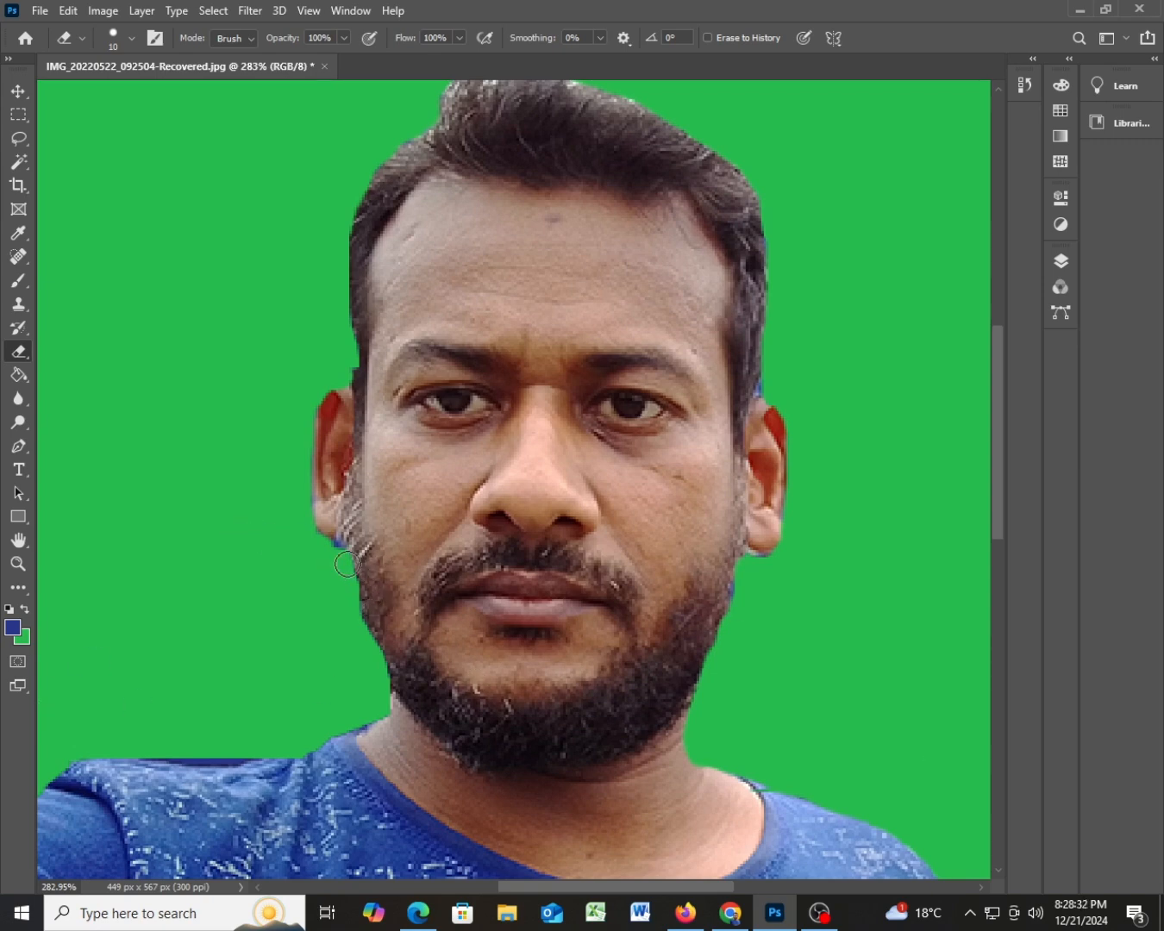
Erase the blue pixels beneath the earlobe on the photo's left side and clean up the beard edge below it.
scroll(341, 572, up, 1)
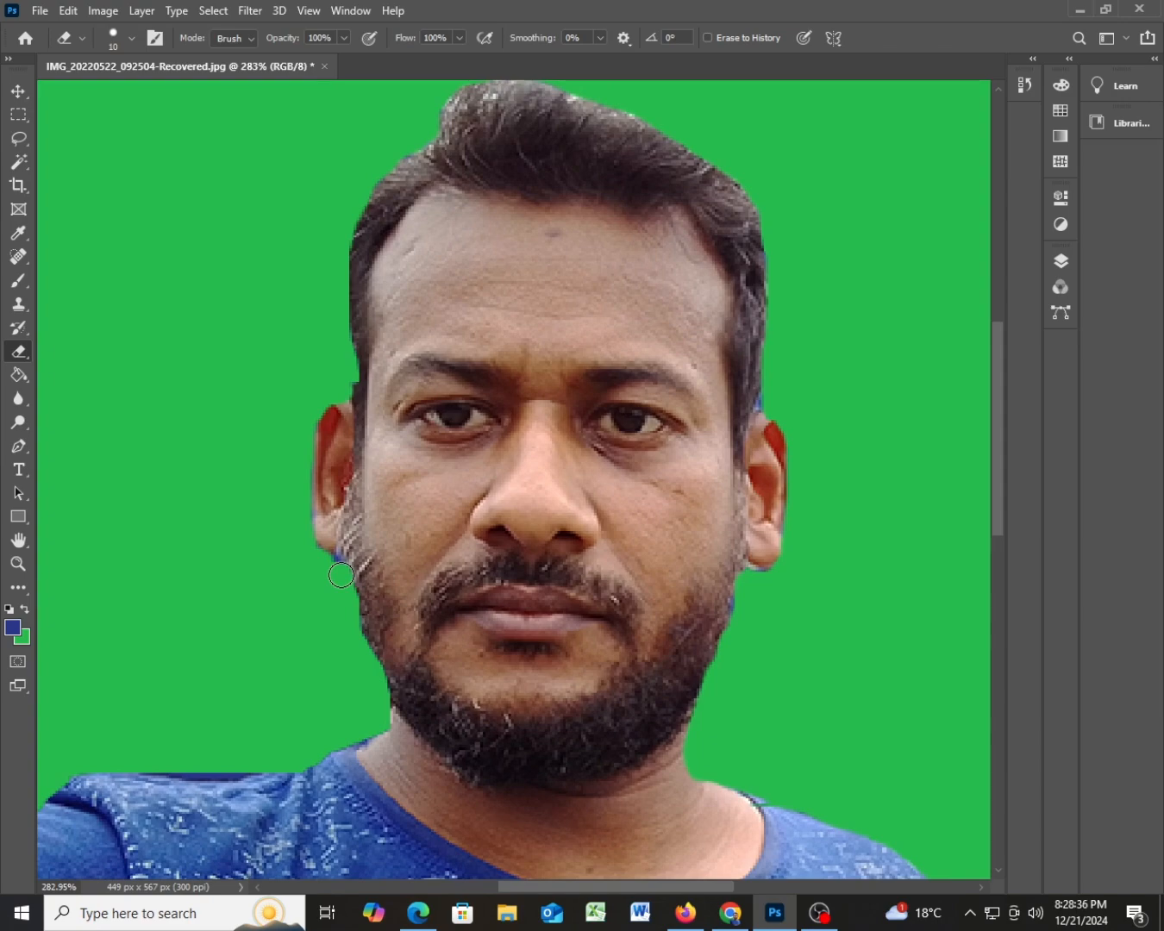
scroll(340, 574, up, 8)
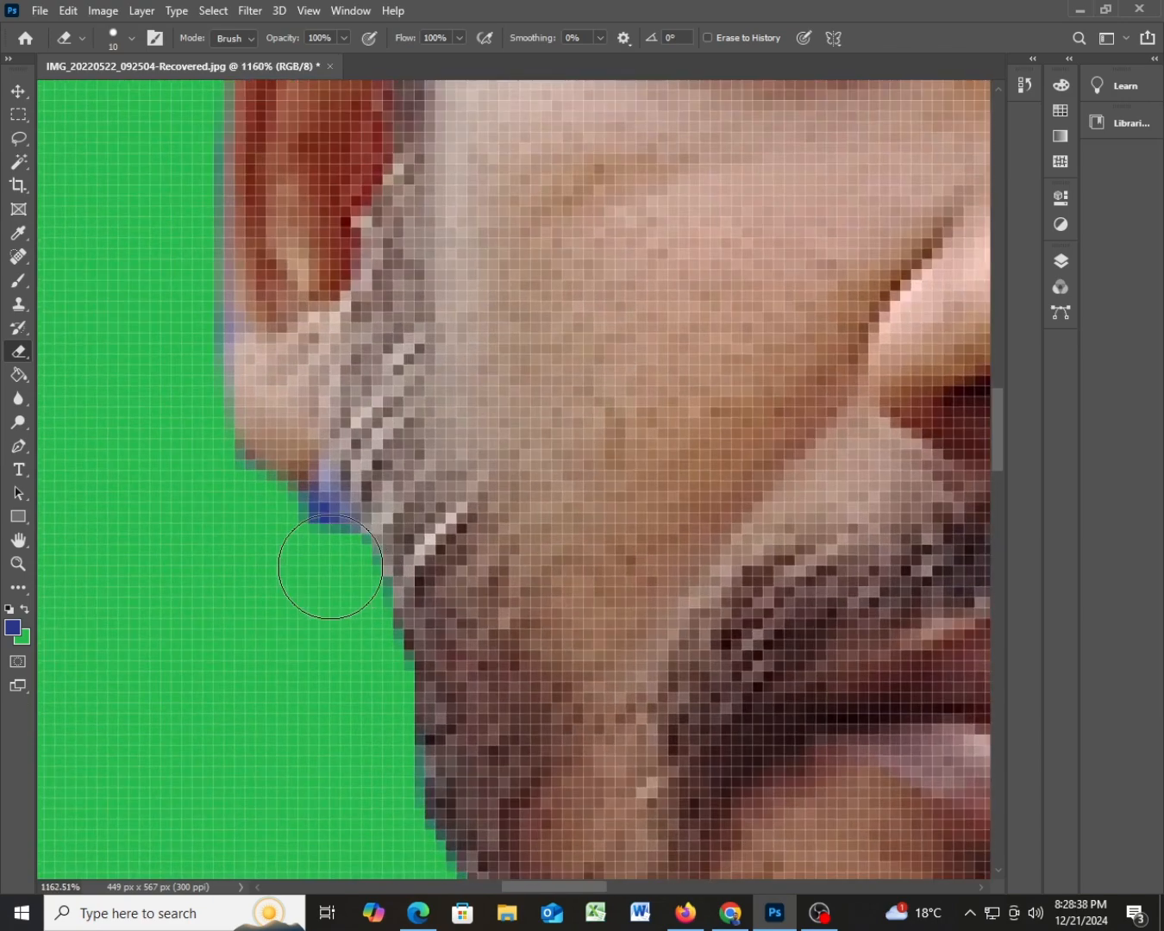
drag(320, 540, 285, 558)
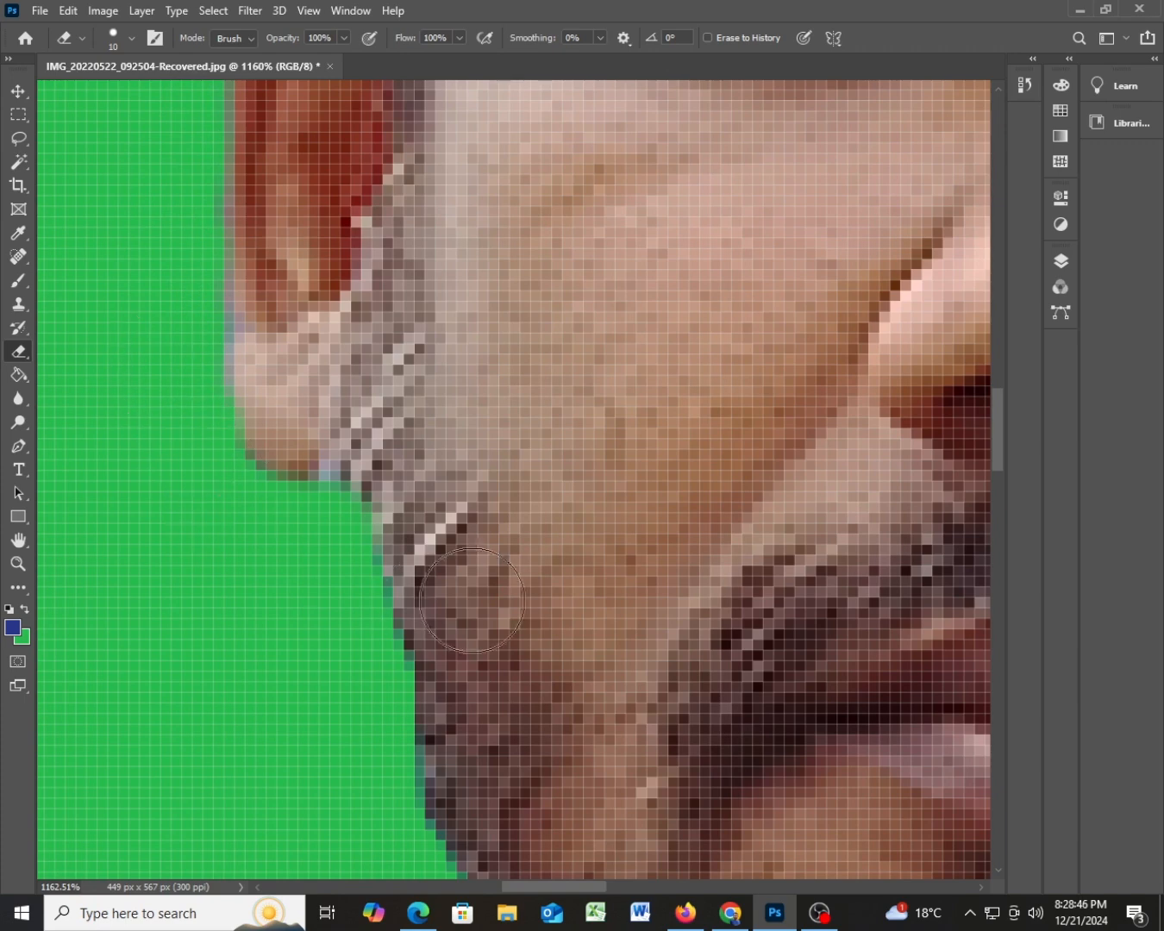
scroll(521, 647, down, 2)
scroll(521, 648, down, 3)
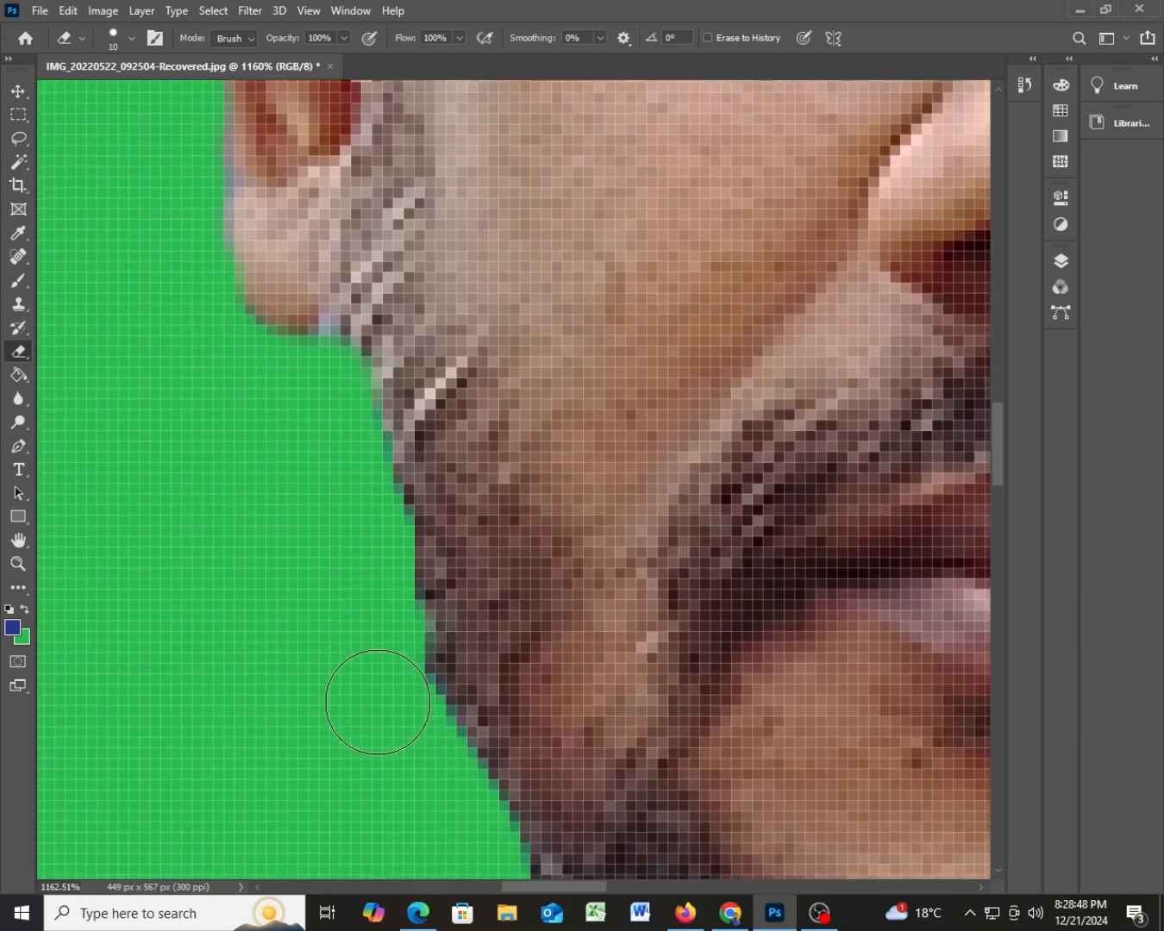
scroll(492, 690, down, 2)
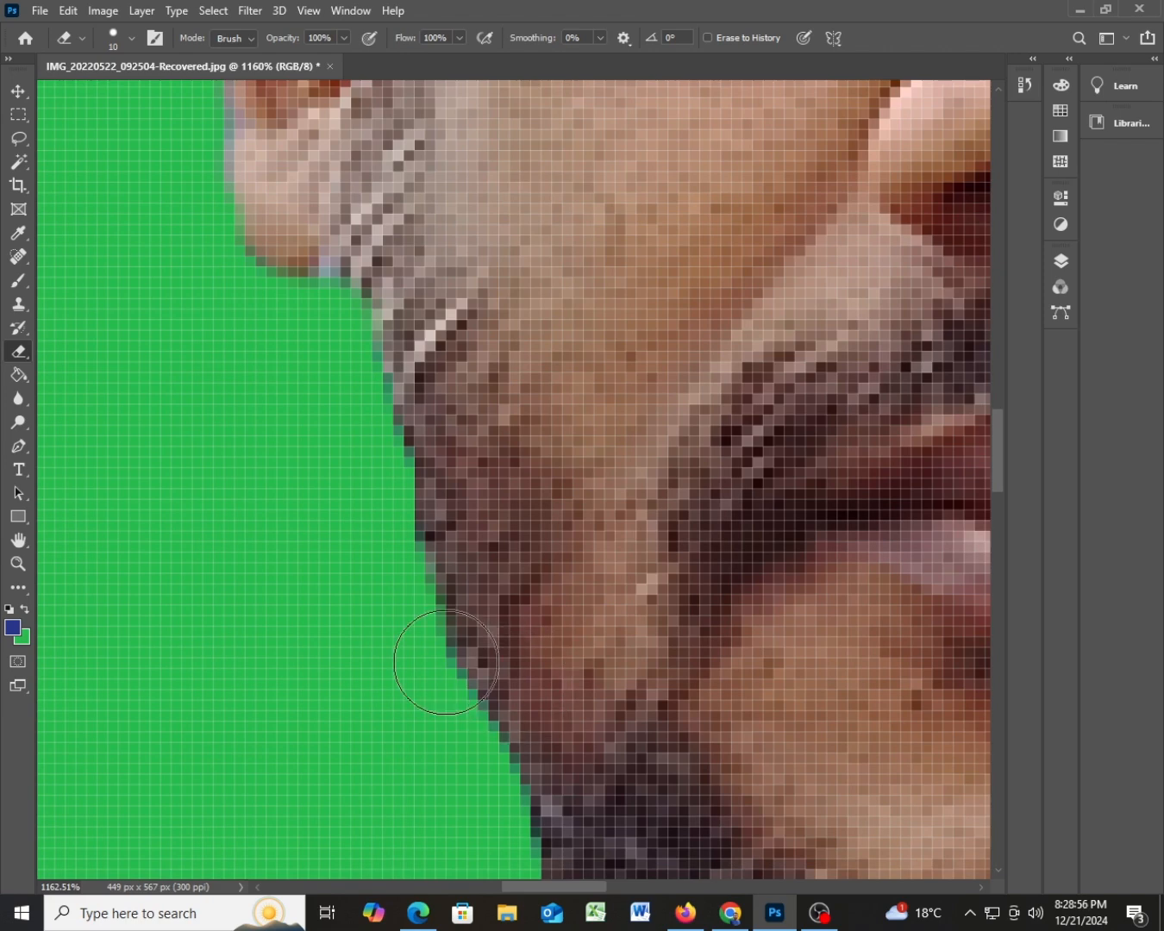
Erase the dark blue strip along the collar and shoulder on the photo's left side, smoothing the shirt's upper edge.
mouse_move(494, 774)
mouse_down()
mouse_move(499, 322)
mouse_move(552, 170)
mouse_up()
drag(528, 683, 923, 457)
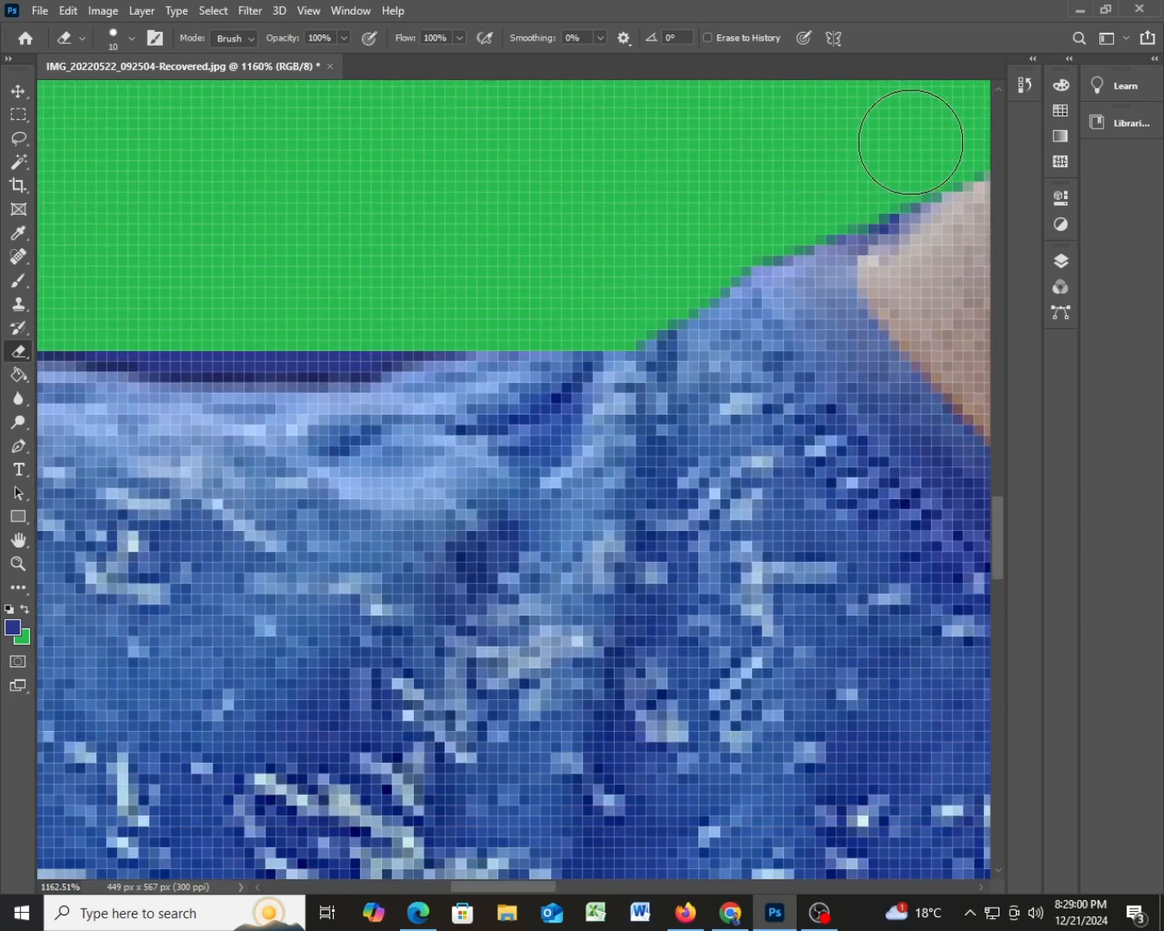
mouse_move(871, 174)
mouse_down()
mouse_move(765, 249)
mouse_move(710, 264)
mouse_move(633, 269)
mouse_move(444, 317)
mouse_move(7, 373)
mouse_up()
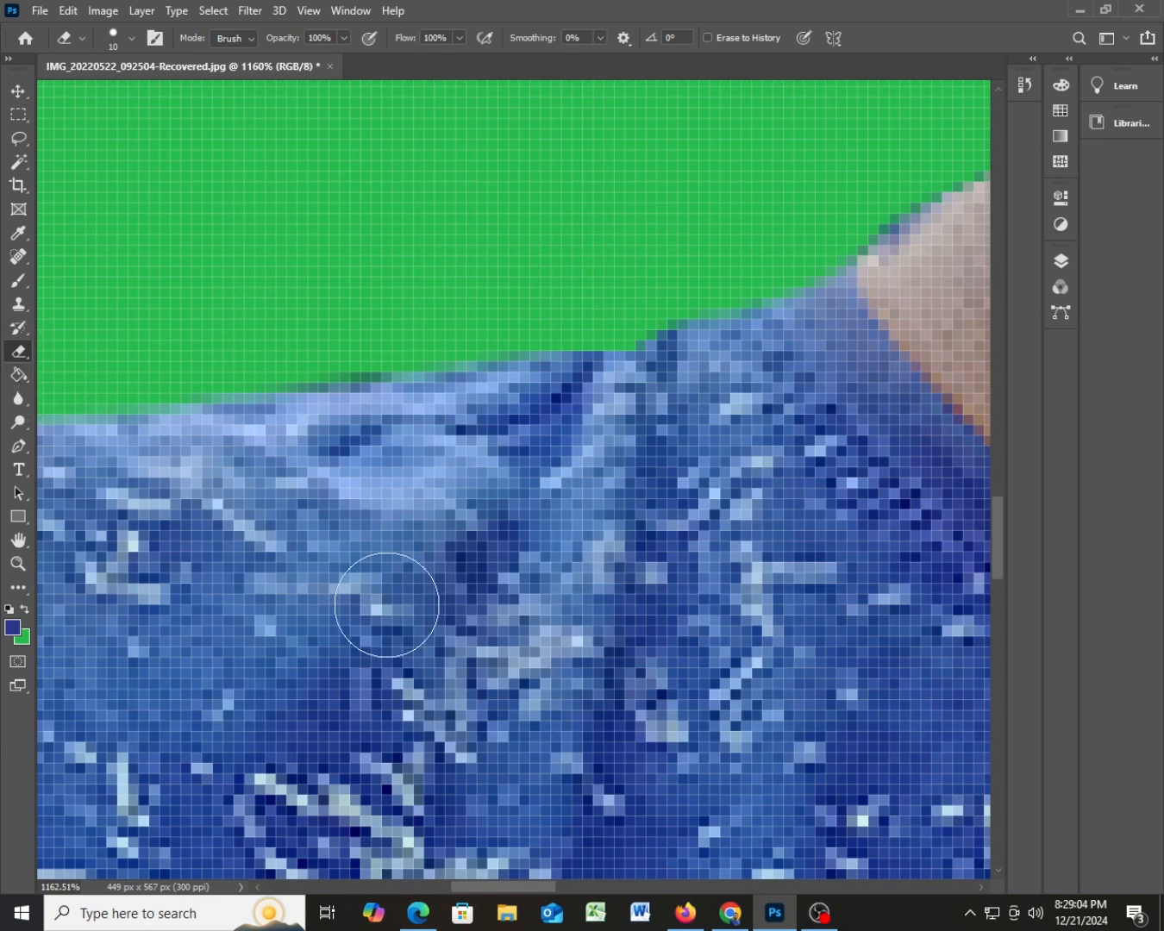
drag(255, 703, 827, 574)
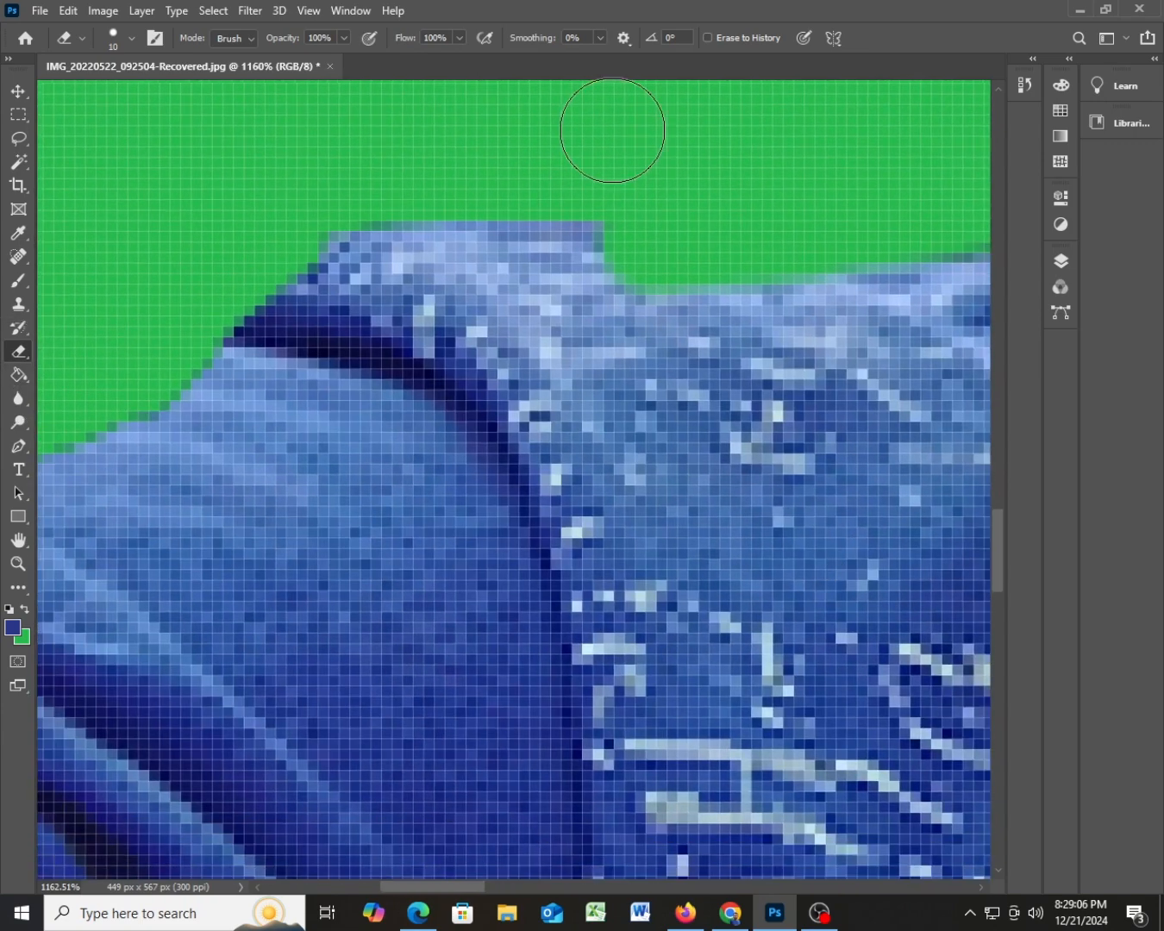
mouse_move(638, 226)
mouse_down()
mouse_move(485, 241)
mouse_move(108, 331)
mouse_up()
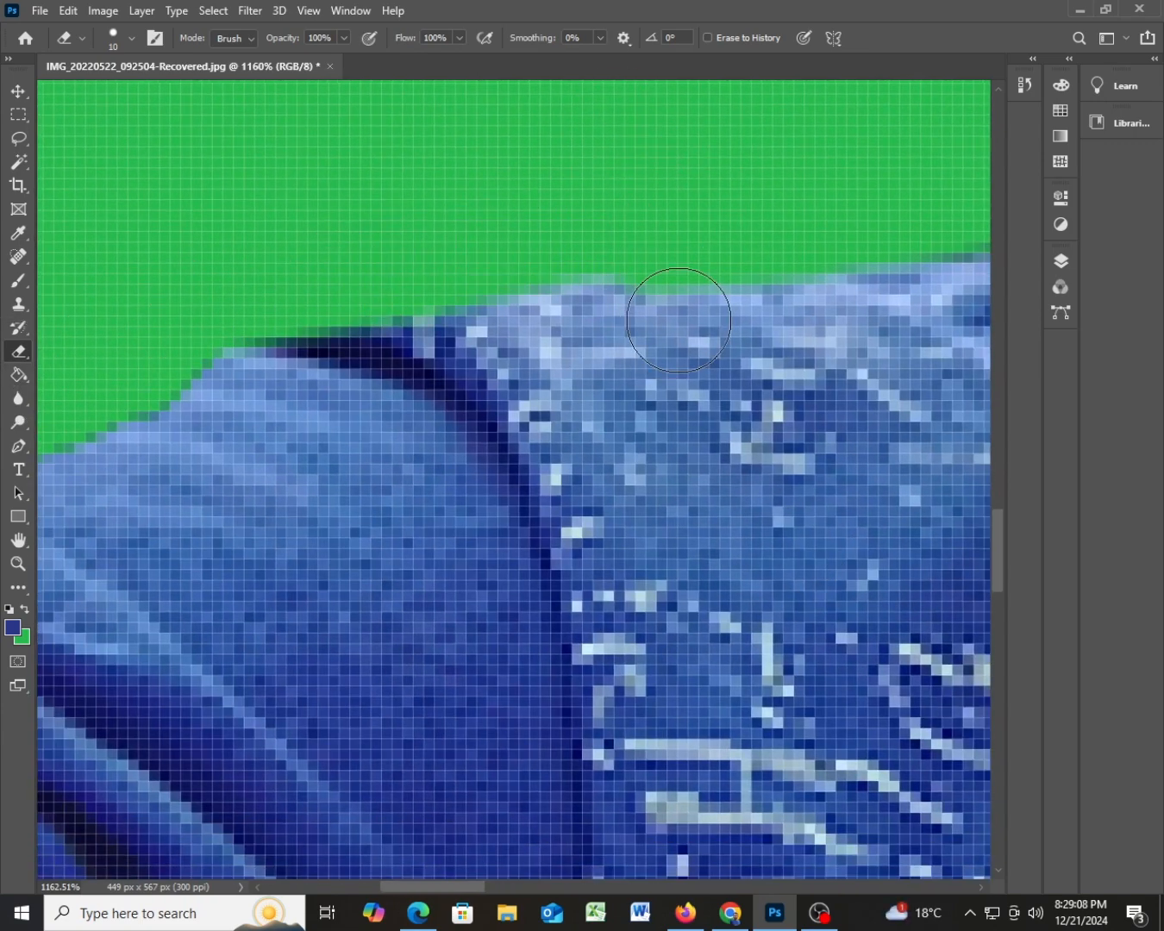
Erase the uneven rim along the top of the shirt's shoulder seam on the photo's left side.
mouse_move(680, 307)
mouse_down()
mouse_move(659, 264)
mouse_move(630, 259)
mouse_move(313, 290)
mouse_move(136, 355)
mouse_up()
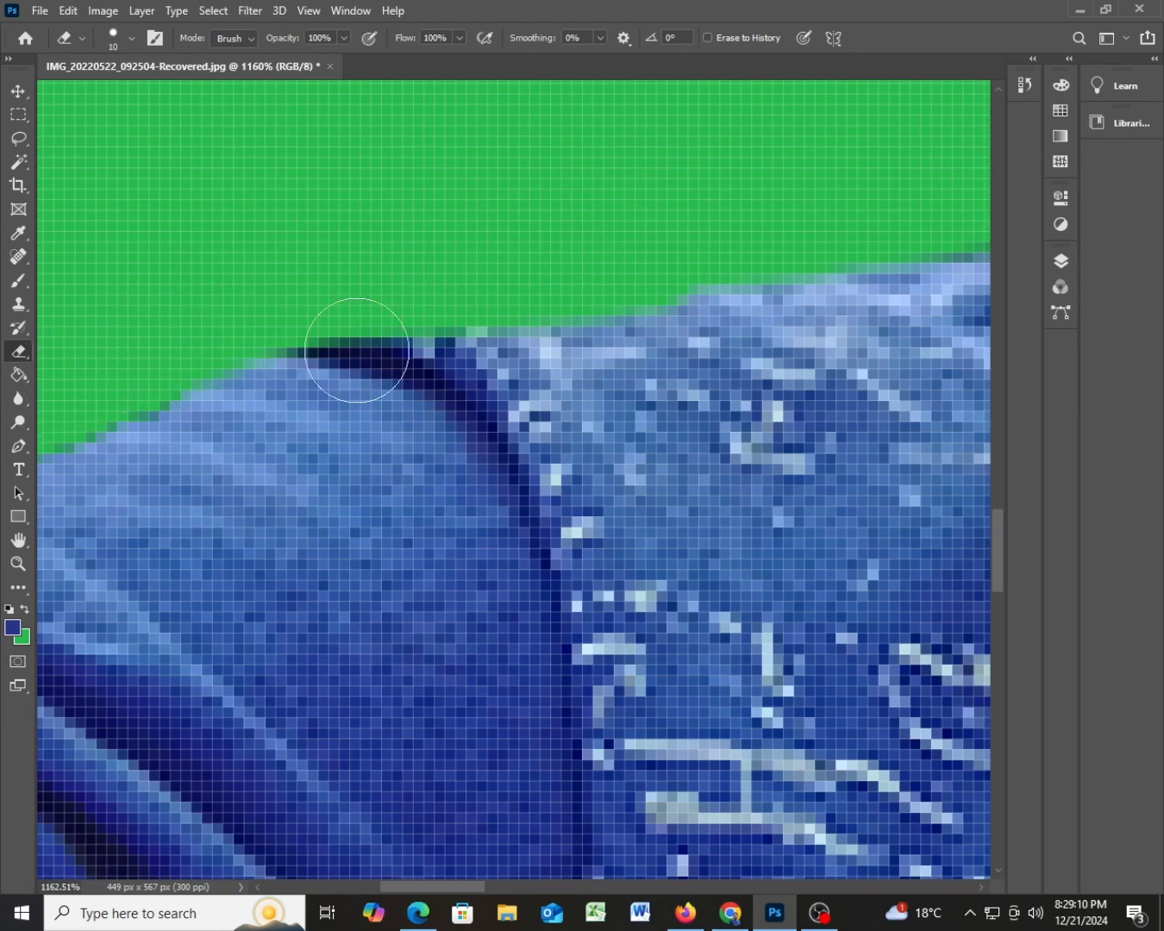
scroll(580, 464, down, 8)
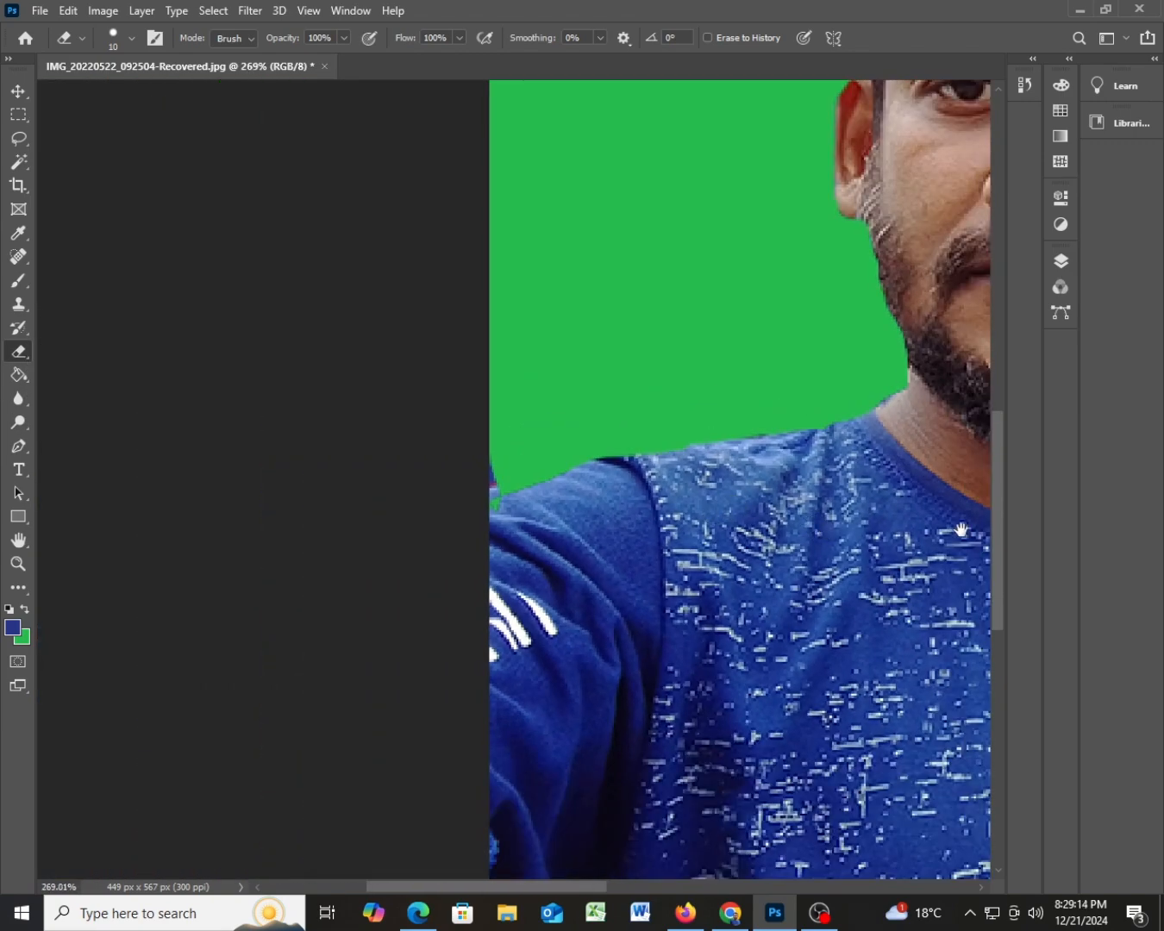
Erase the blue pixels along the beard edge and beneath the earlobe on the photo's right side.
drag(962, 529, 486, 670)
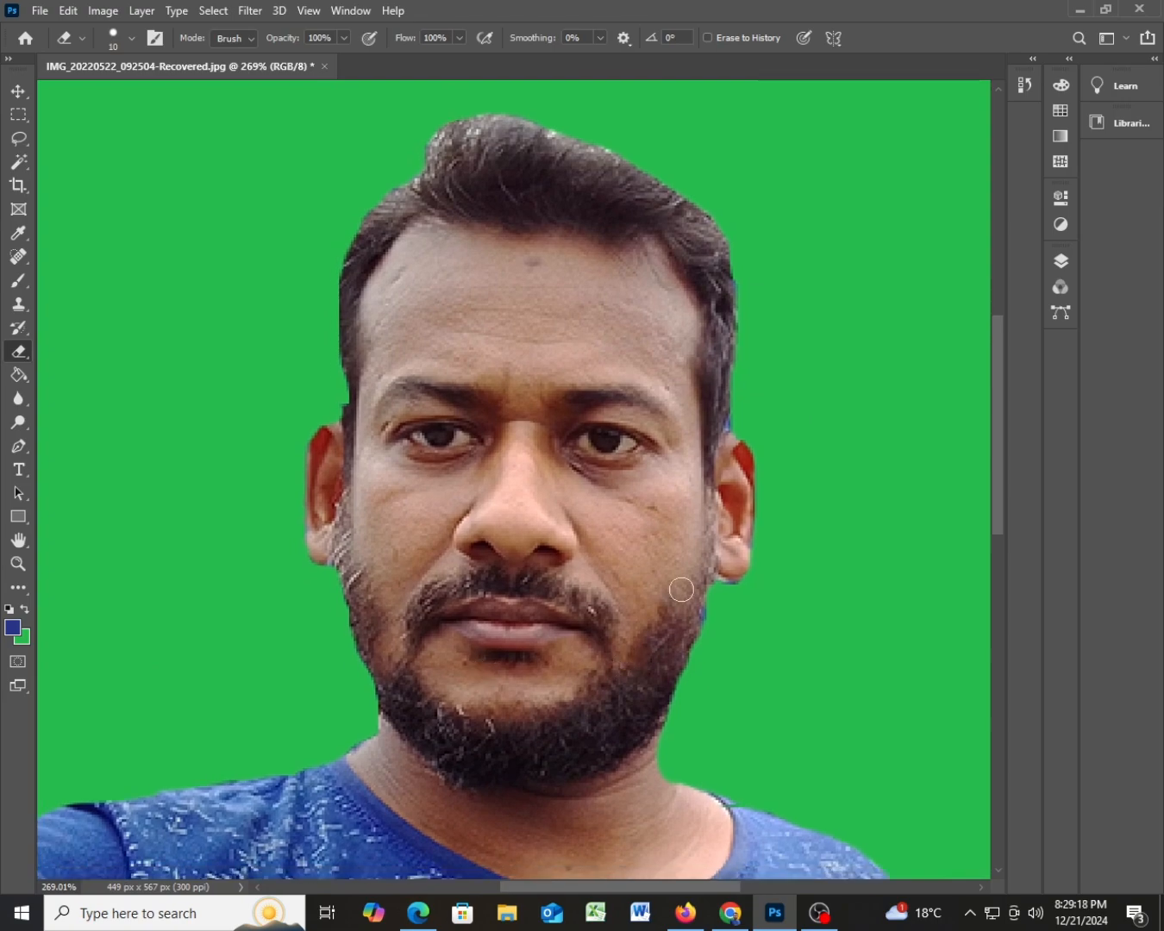
scroll(714, 618, up, 2)
scroll(714, 618, up, 7)
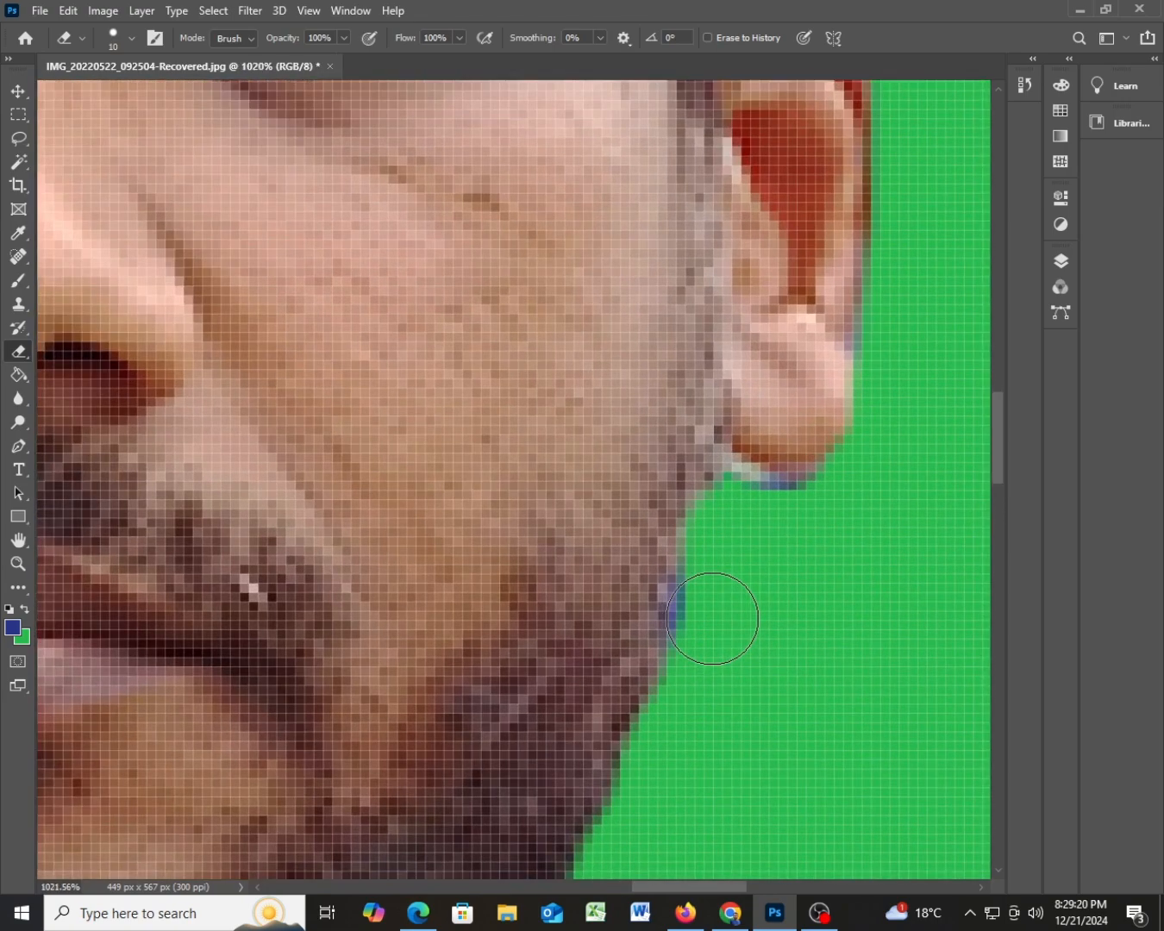
drag(682, 643, 621, 881)
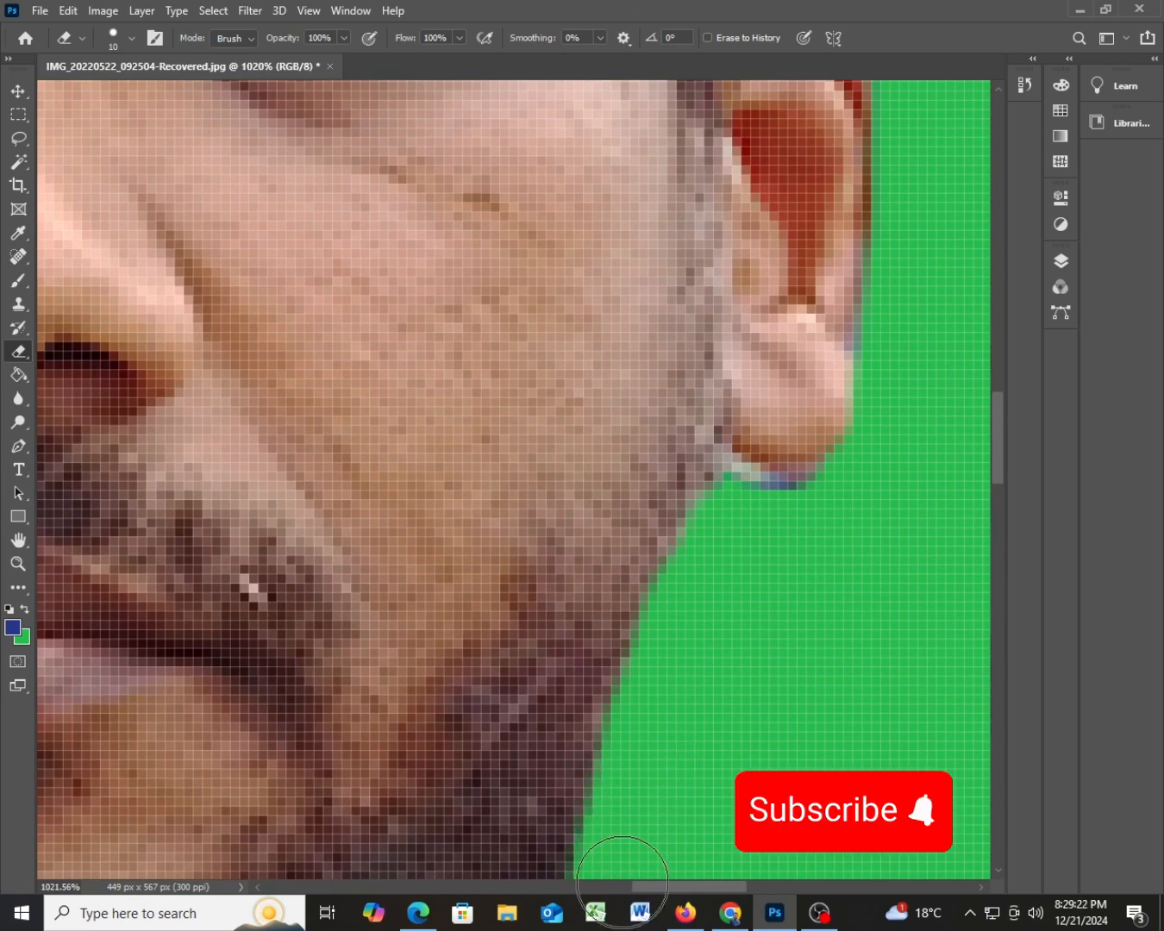
drag(759, 518, 823, 512)
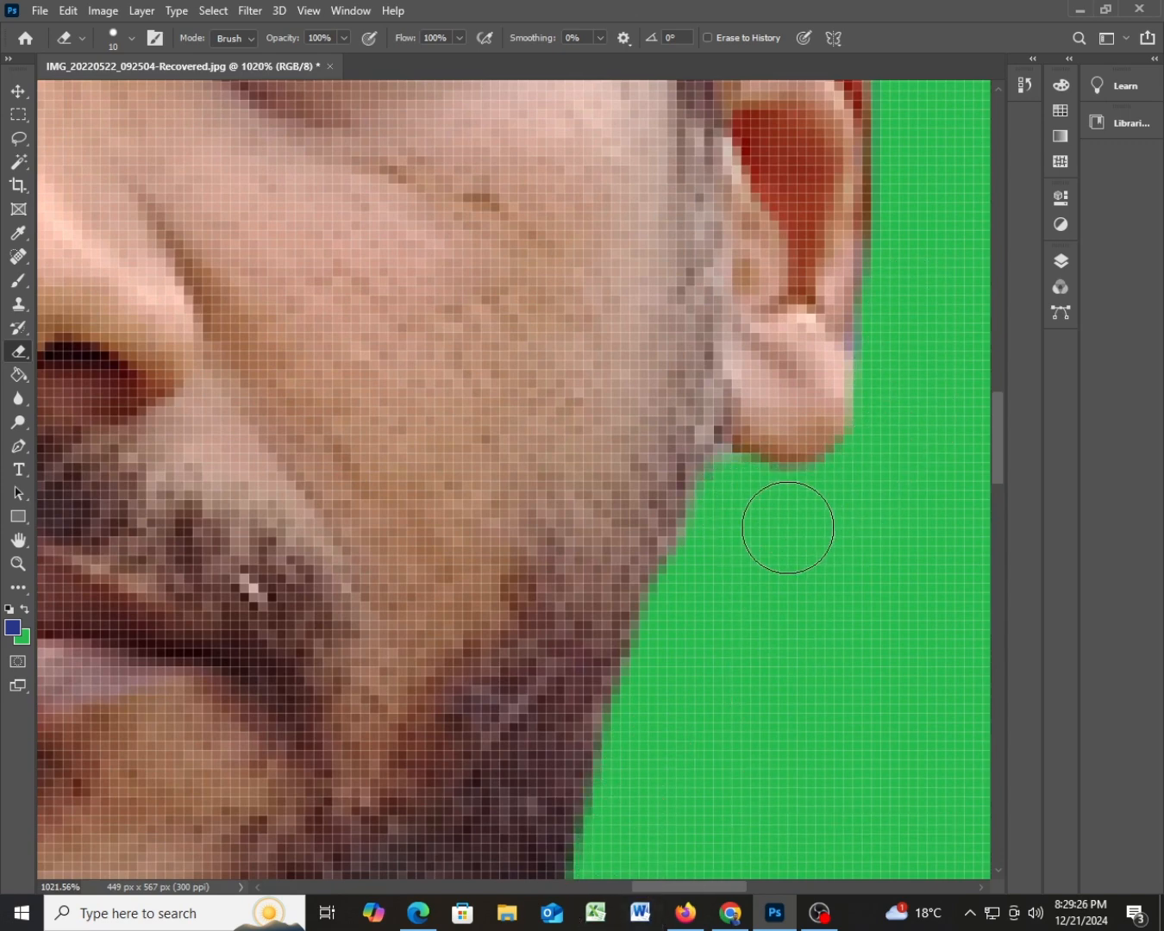
scroll(834, 536, down, 10)
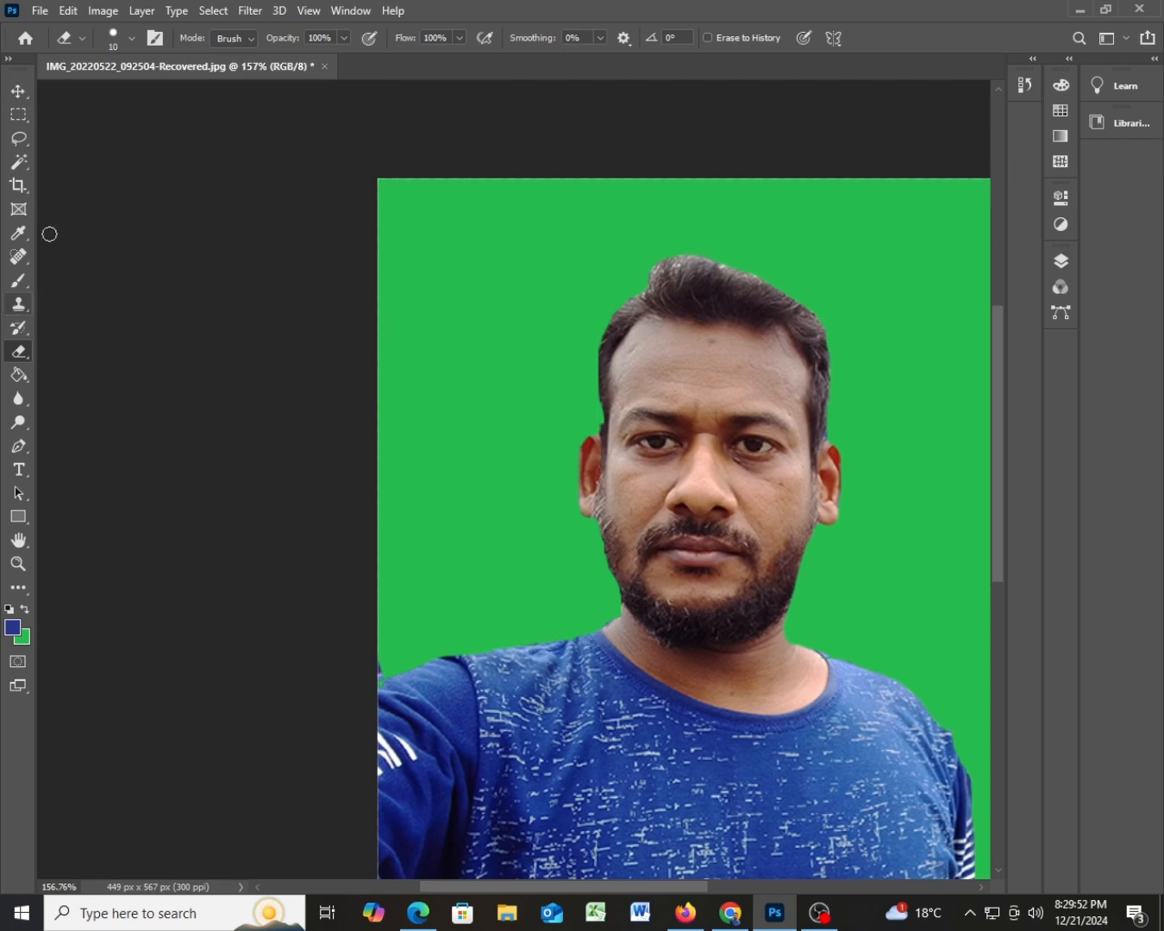
Start a Polygonal Lasso outline at the photo's left shoulder, tracing up past the neck, beard and ear to the hair.
click(19, 138)
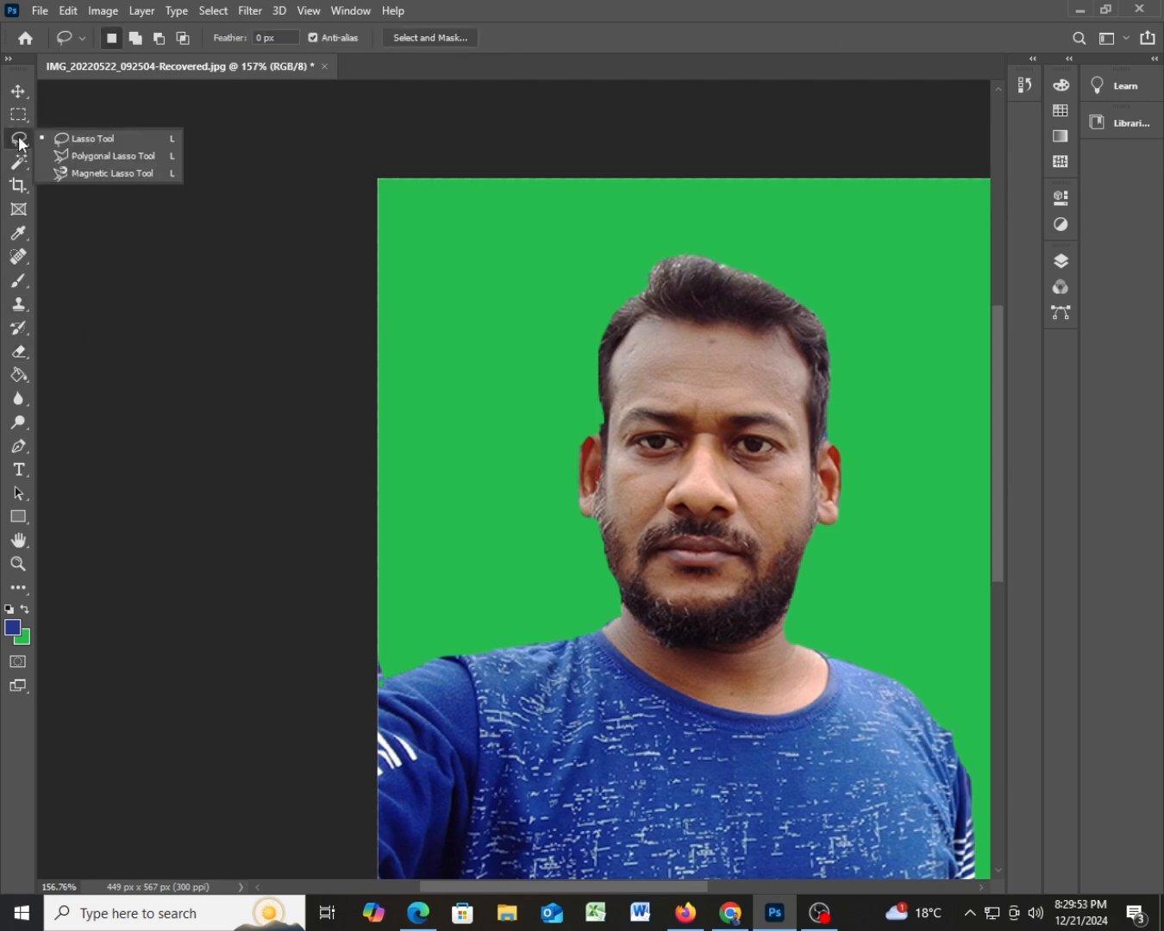
click(81, 156)
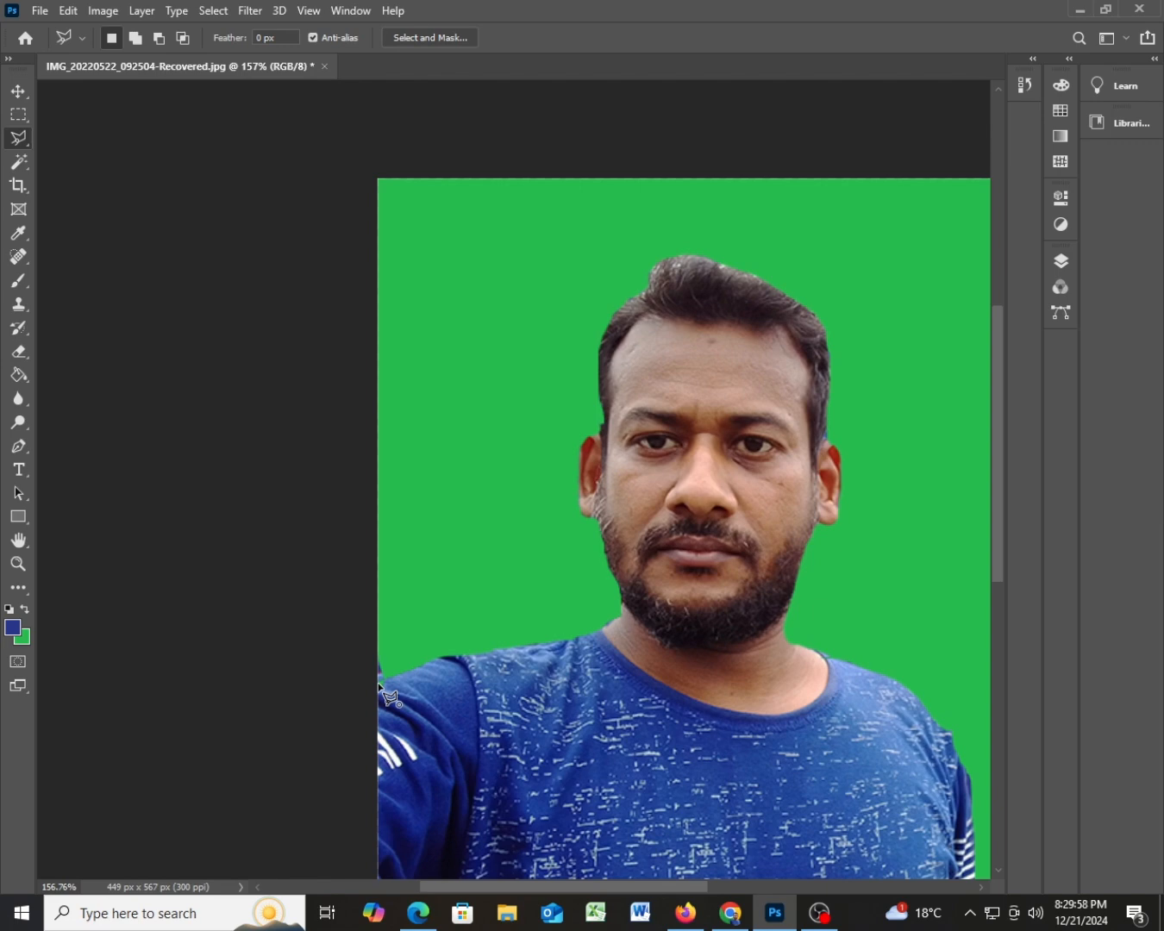
click(443, 655)
click(506, 650)
click(614, 623)
click(625, 614)
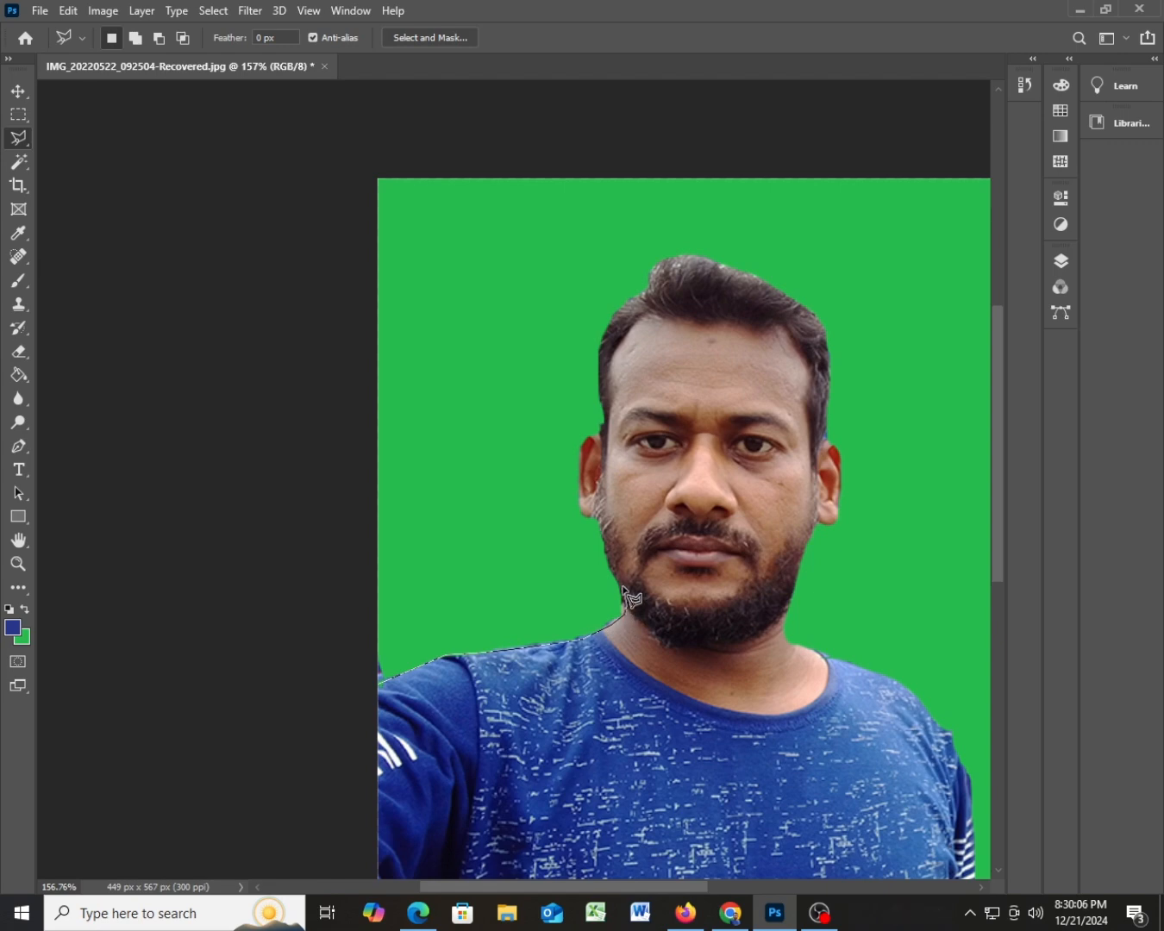
click(620, 586)
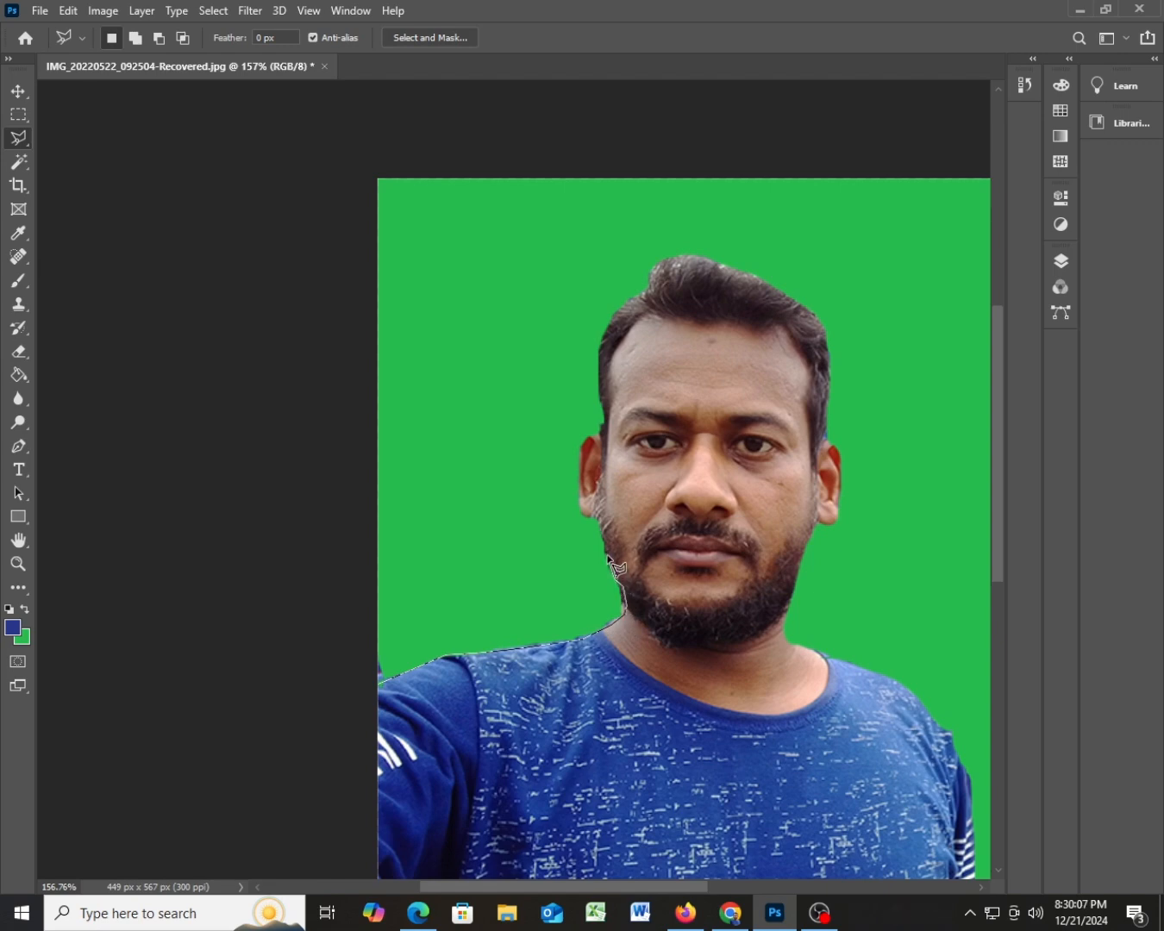
click(581, 517)
click(597, 412)
click(590, 376)
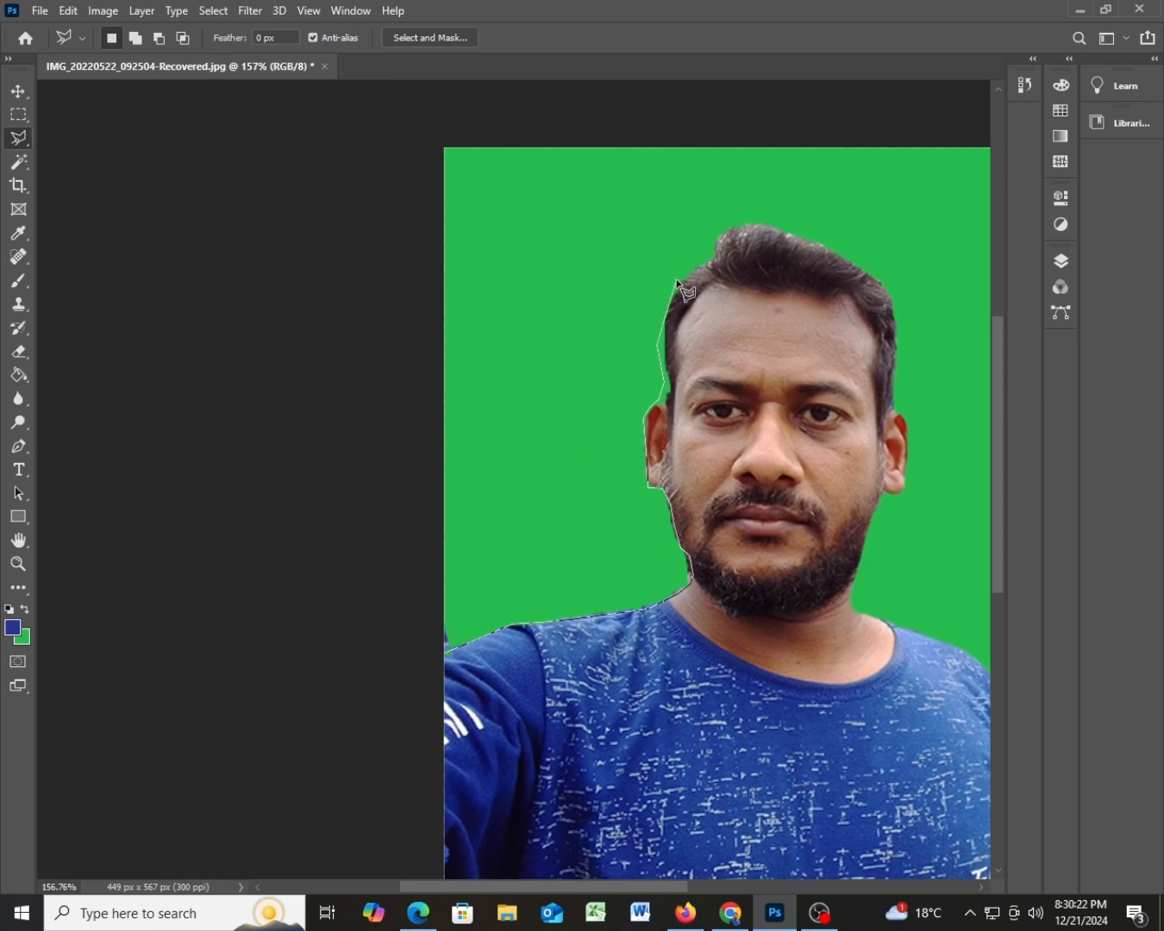
Continue the polygonal outline over the top of the hair and down to the ear on the photo's right side.
click(692, 258)
click(709, 257)
click(759, 222)
click(814, 232)
click(887, 279)
click(915, 426)
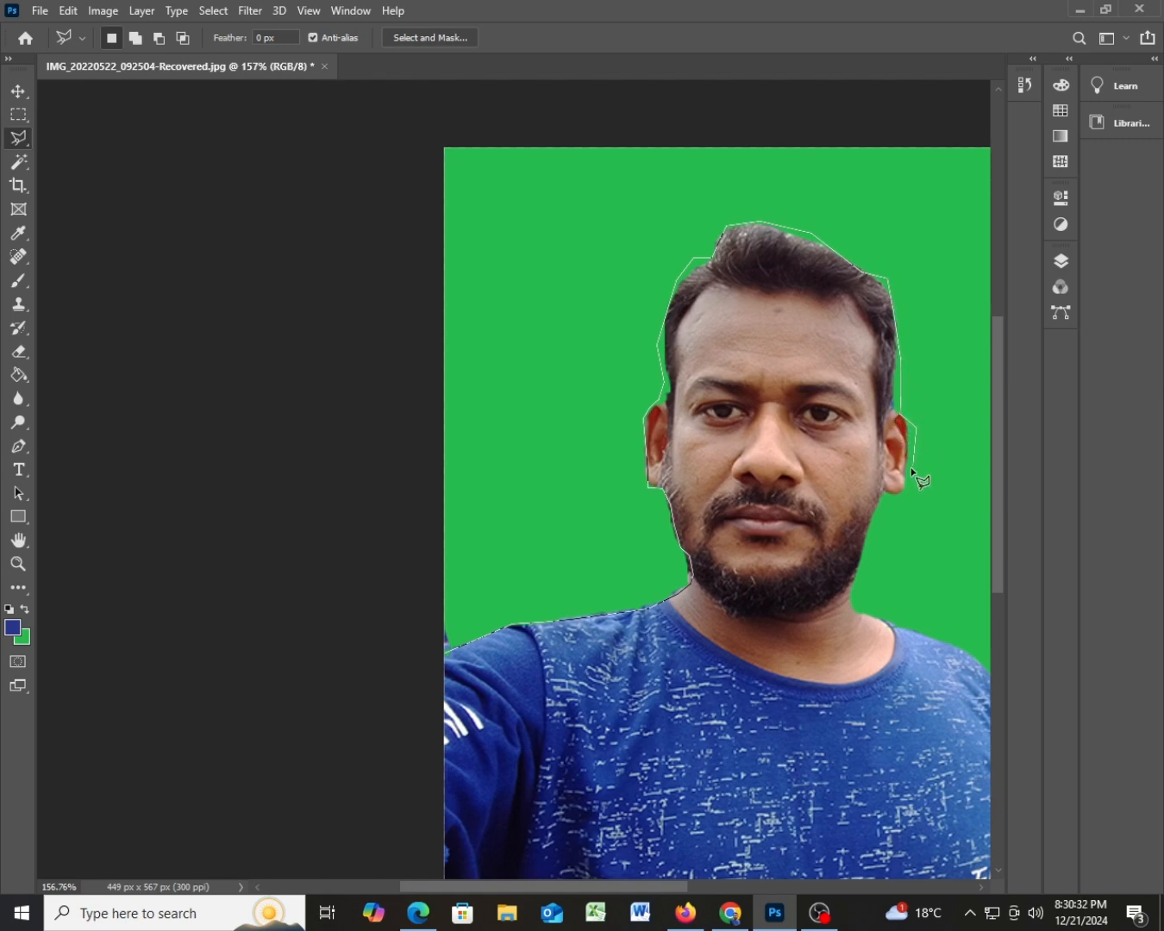
Continue the polygonal outline below the right-side ear, past the beard and neck, and along the shoulder.
click(899, 508)
click(874, 566)
click(874, 616)
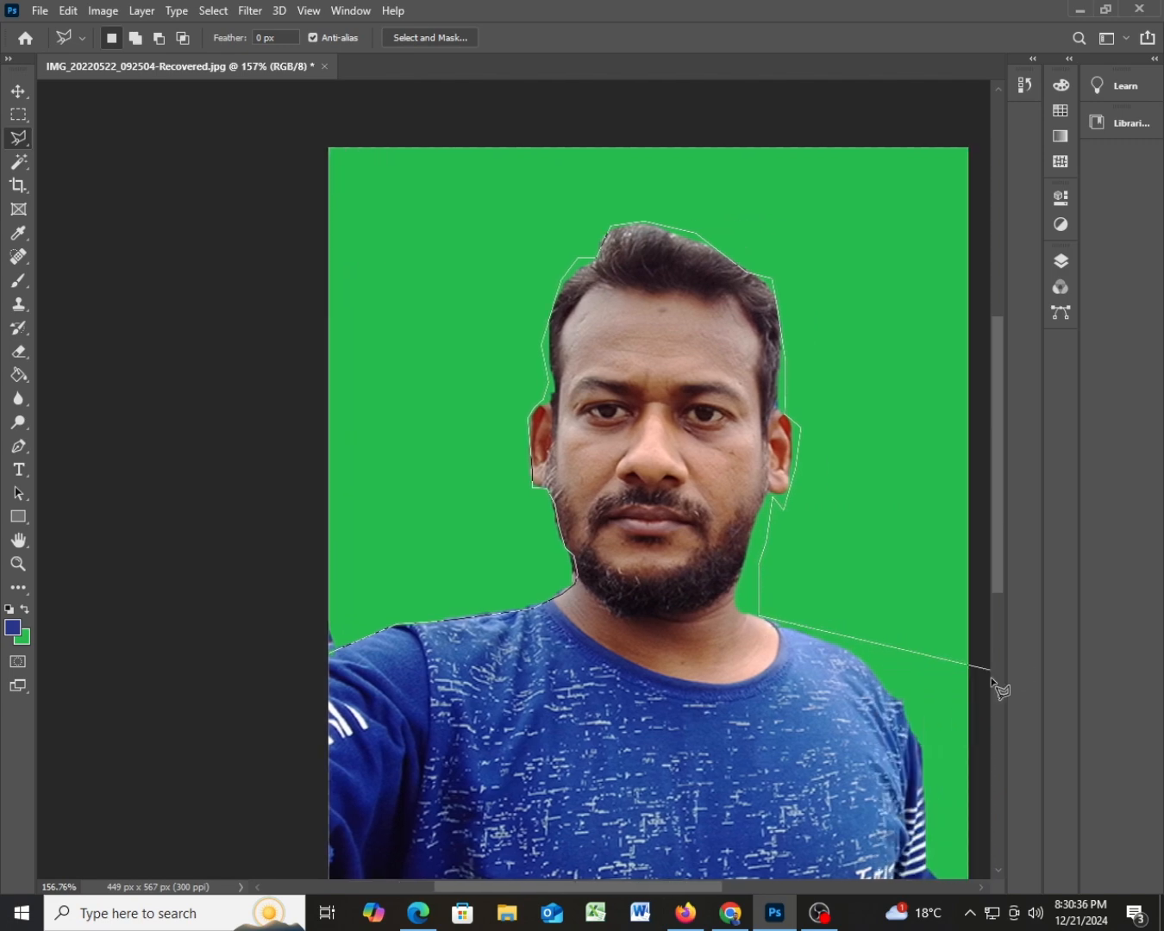
click(835, 642)
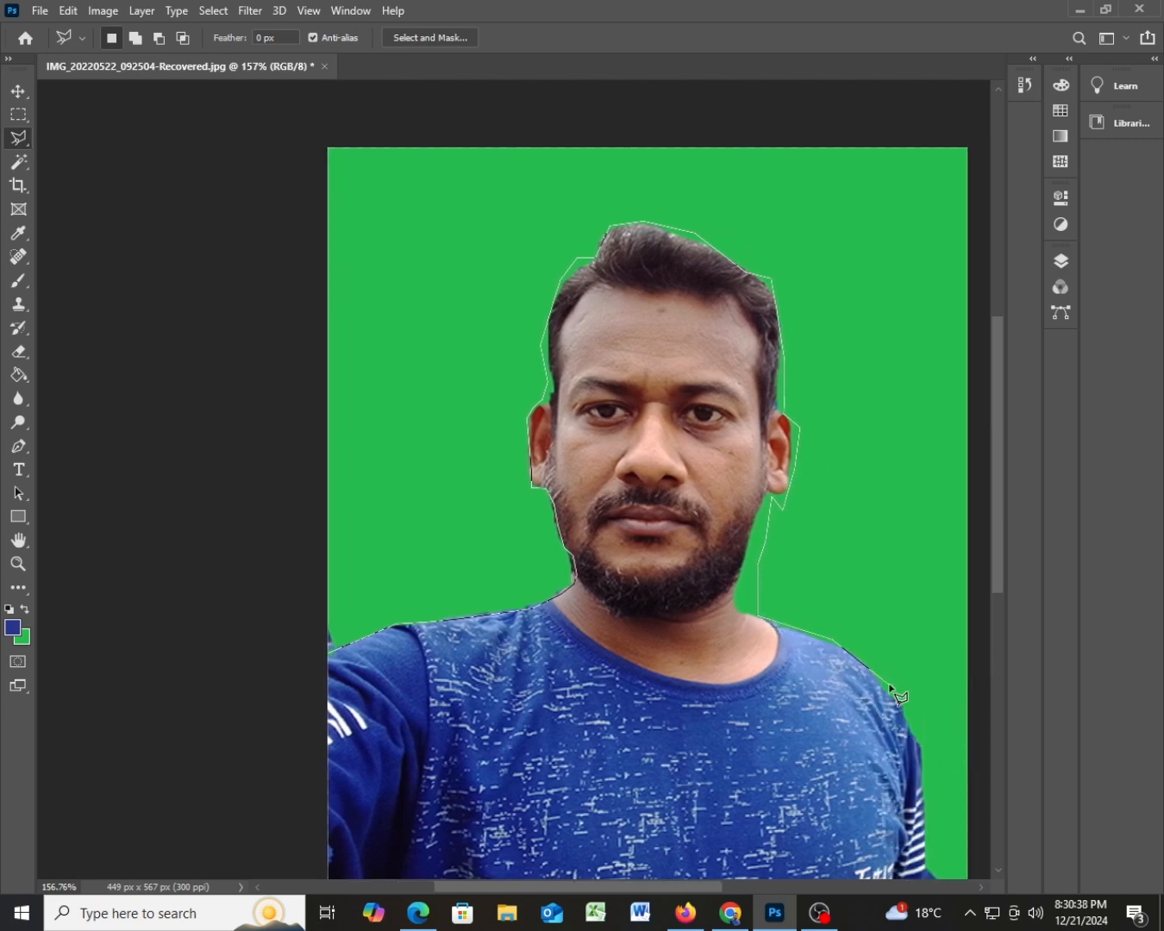
click(889, 688)
click(919, 723)
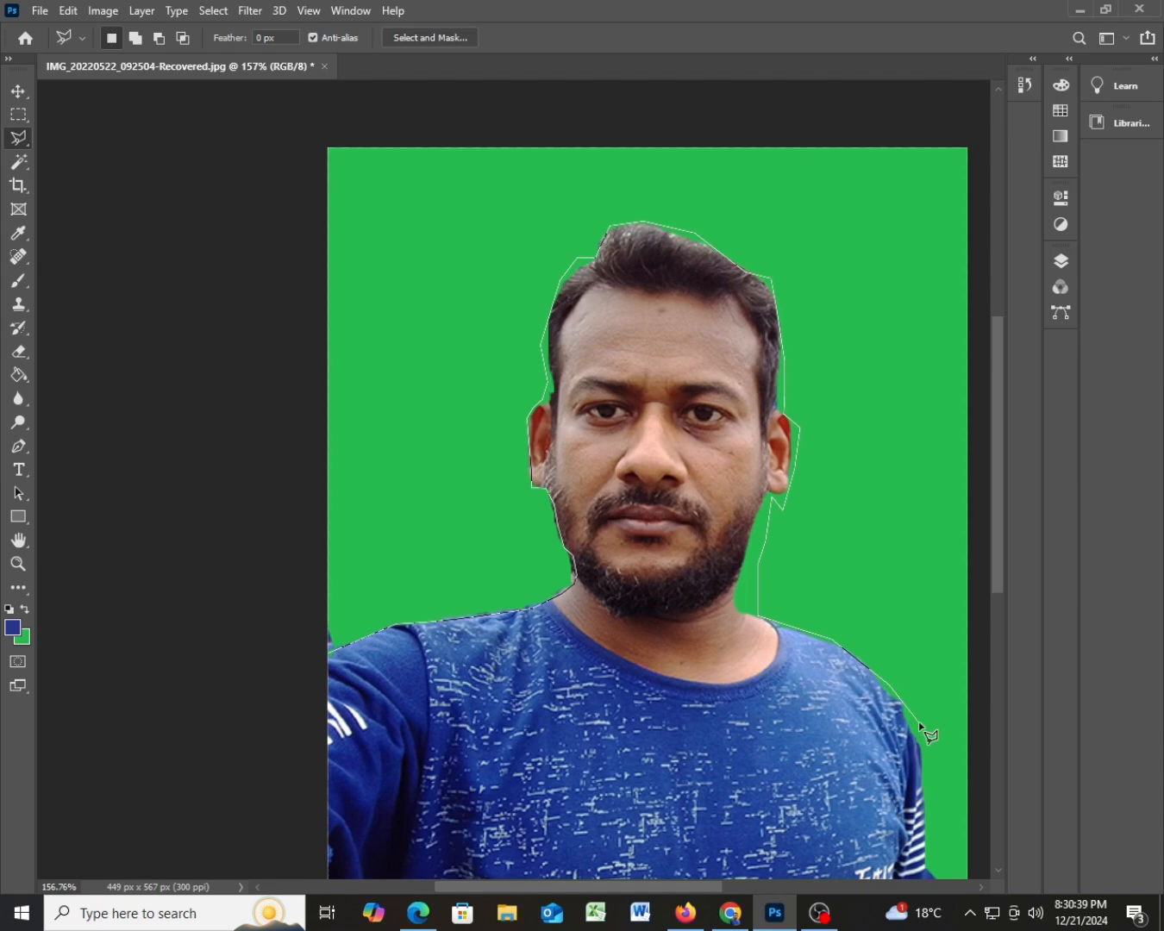
Remove the misplaced lasso points beside the right-side sleeve and retrace the outline down the sleeve's outer edge.
click(936, 787)
click(967, 767)
key(BackSpace)
key(BackSpace)
key(BackSpace)
key(BackSpace)
click(928, 772)
click(922, 795)
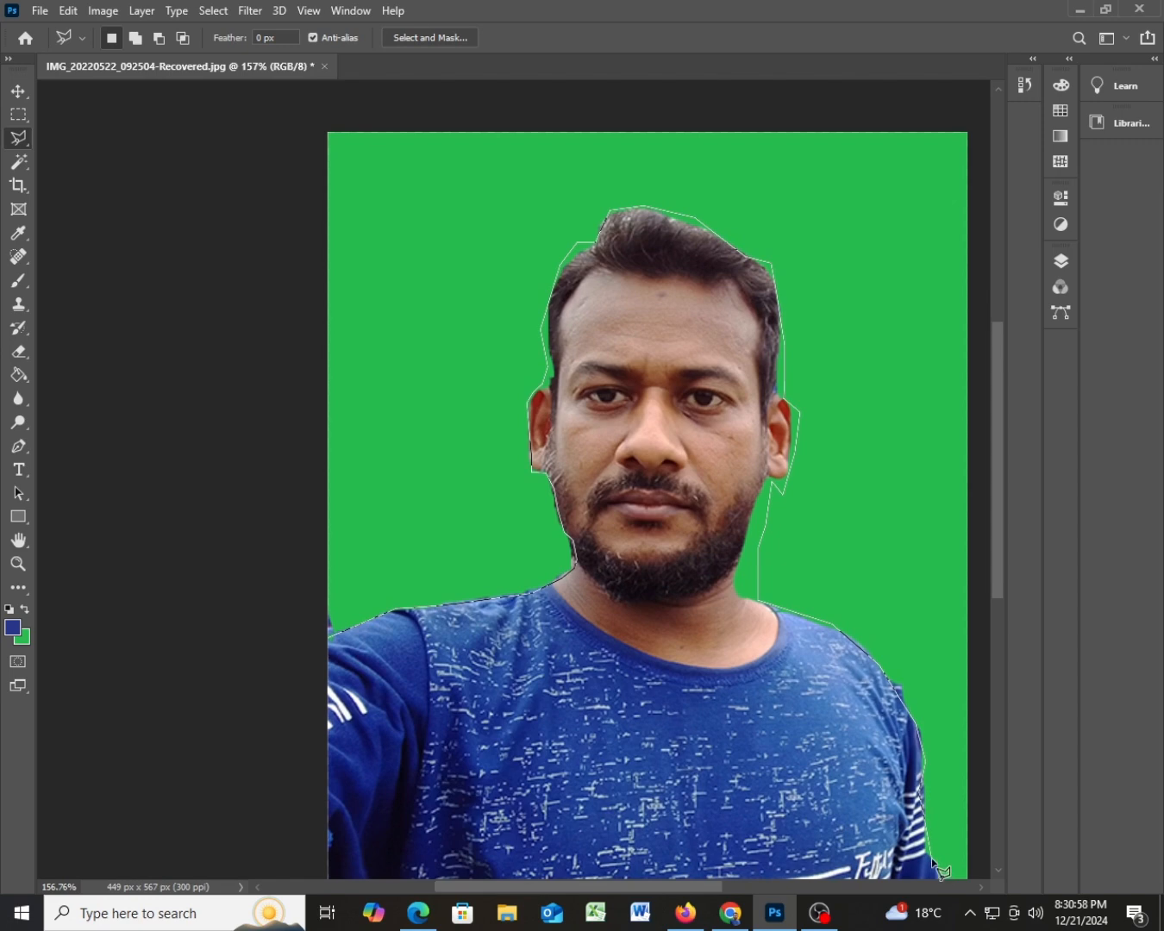
click(931, 858)
click(956, 865)
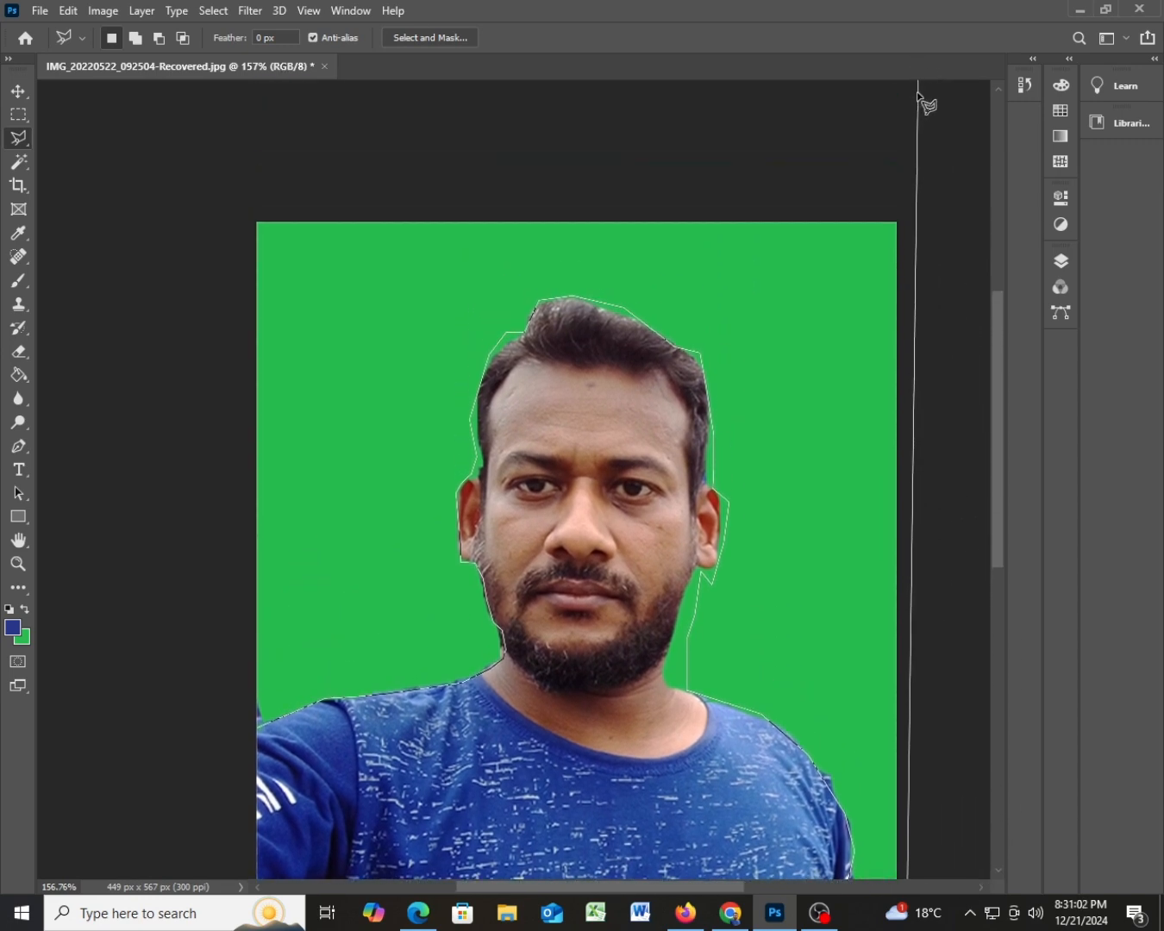
Take the polygonal outline around the outside of the canvas and close it at the starting shoulder, selecting the background.
click(917, 97)
click(184, 187)
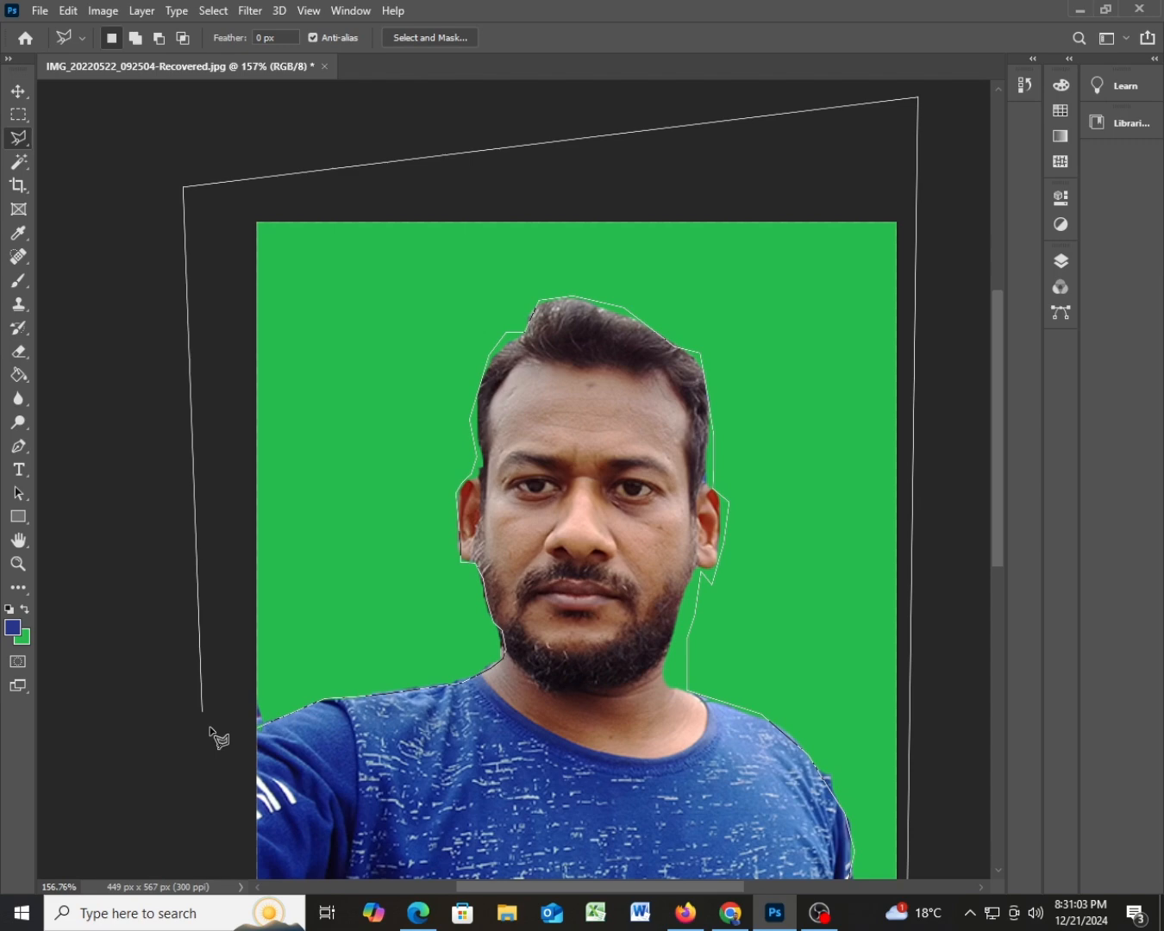
click(257, 733)
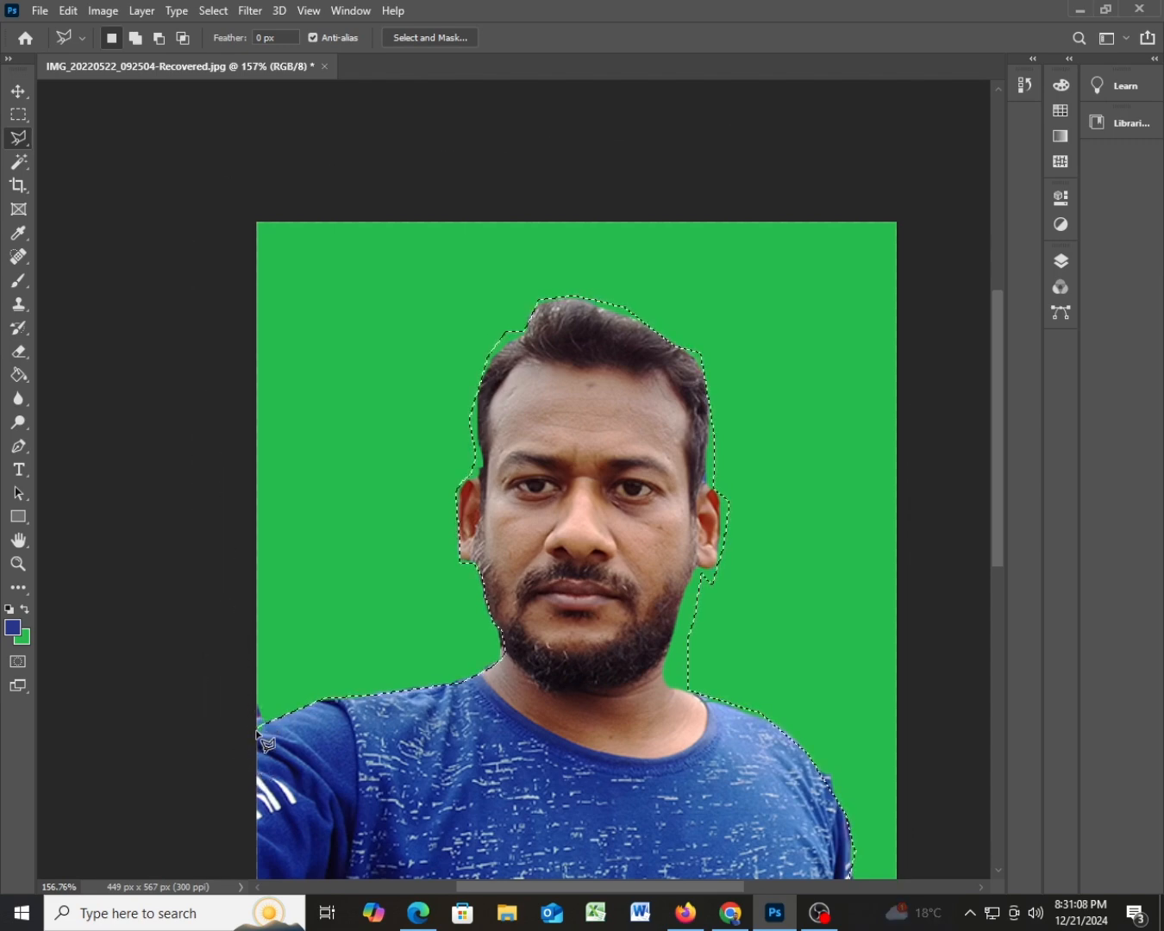
Fill the selected background with the blue foreground colour, then restore the green background and clear the selection.
key(alt+BackSpace)
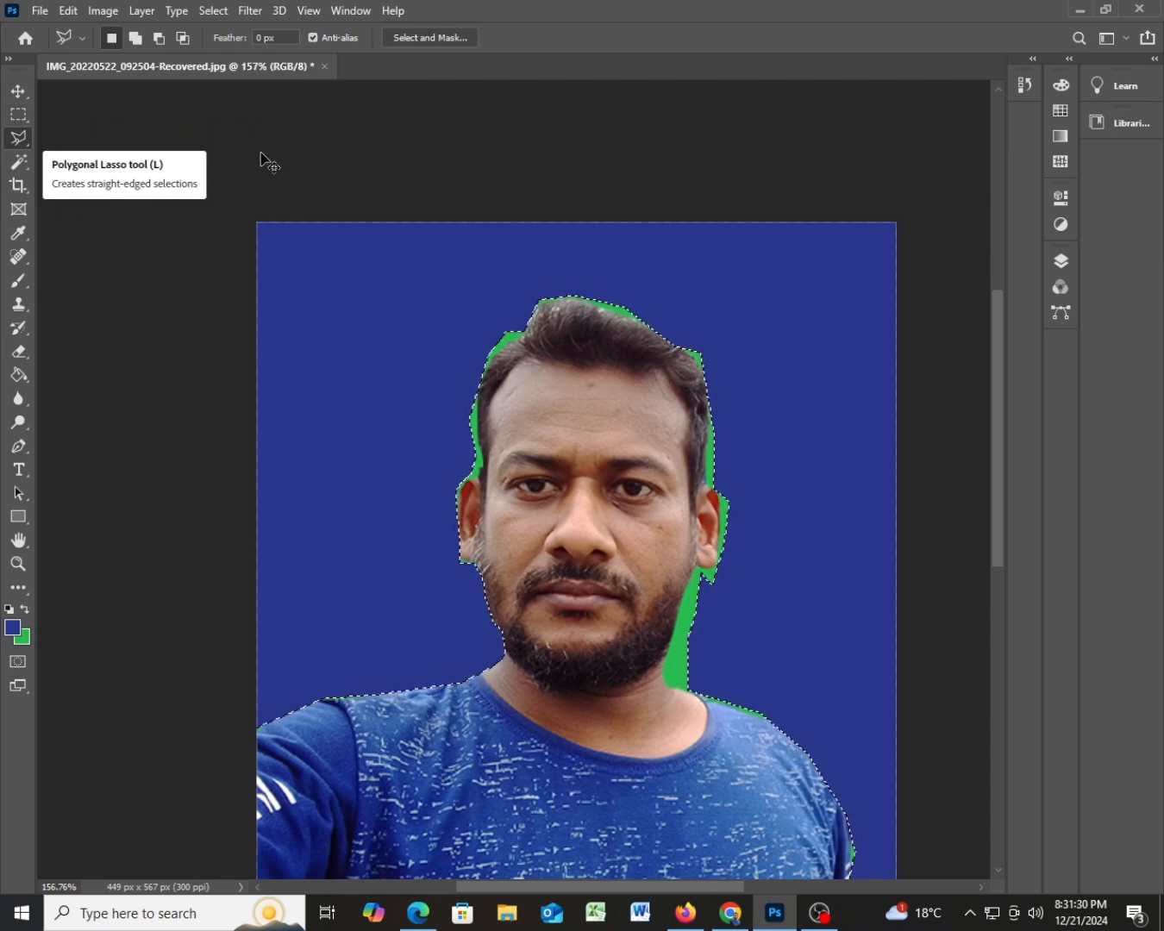
key(ctrl+BackSpace)
key(ctrl+d)
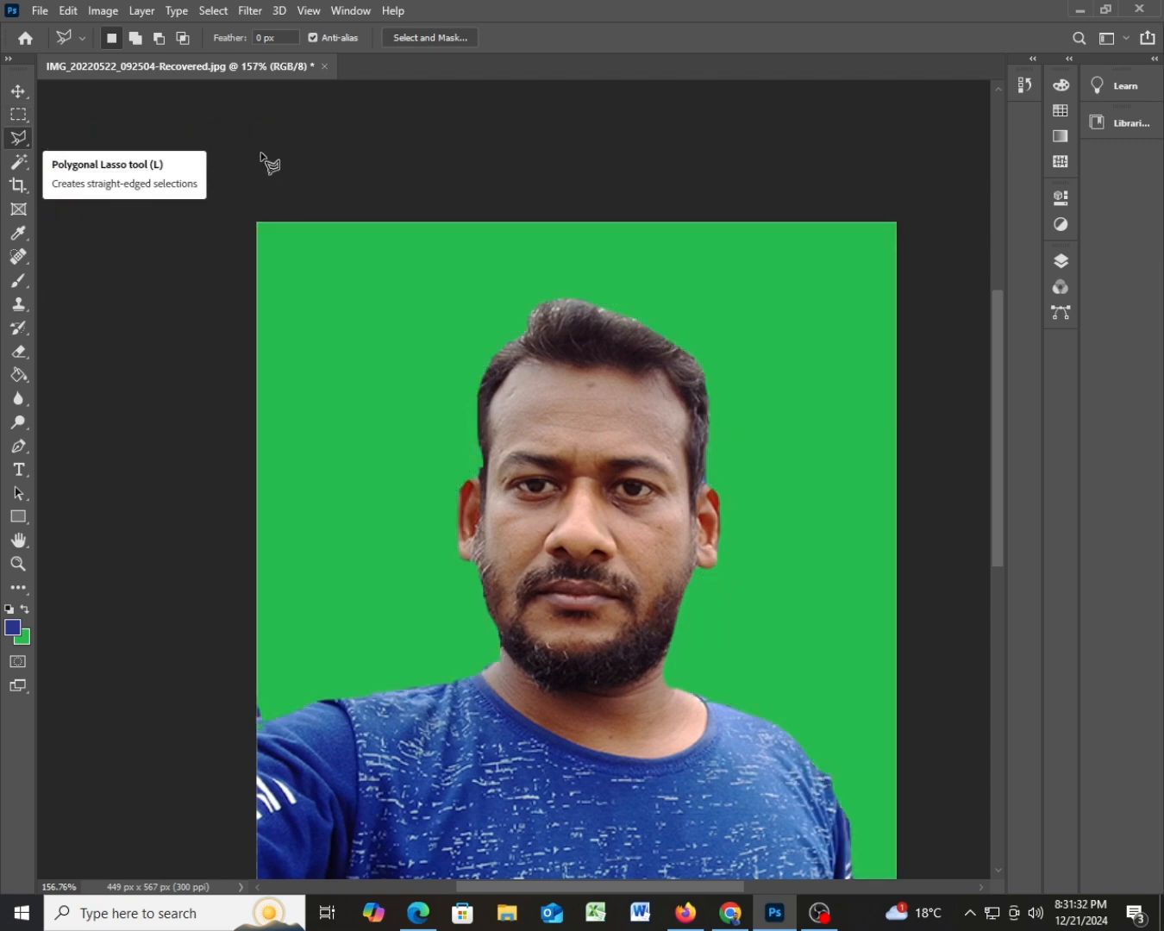
Select the background around the man with the Magnetic Lasso, removing stray anchor points, and fill it with the blue foreground colour.
right_click(19, 140)
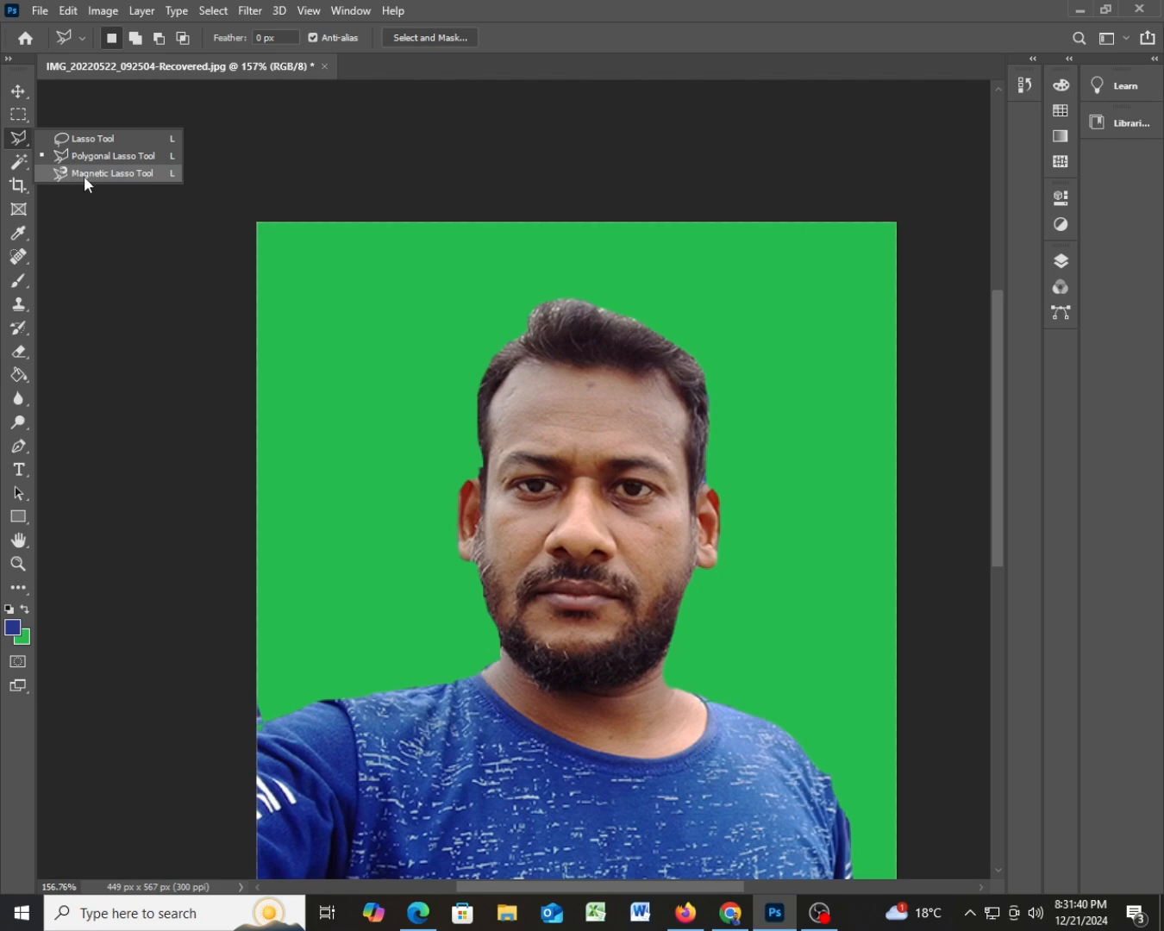
click(118, 175)
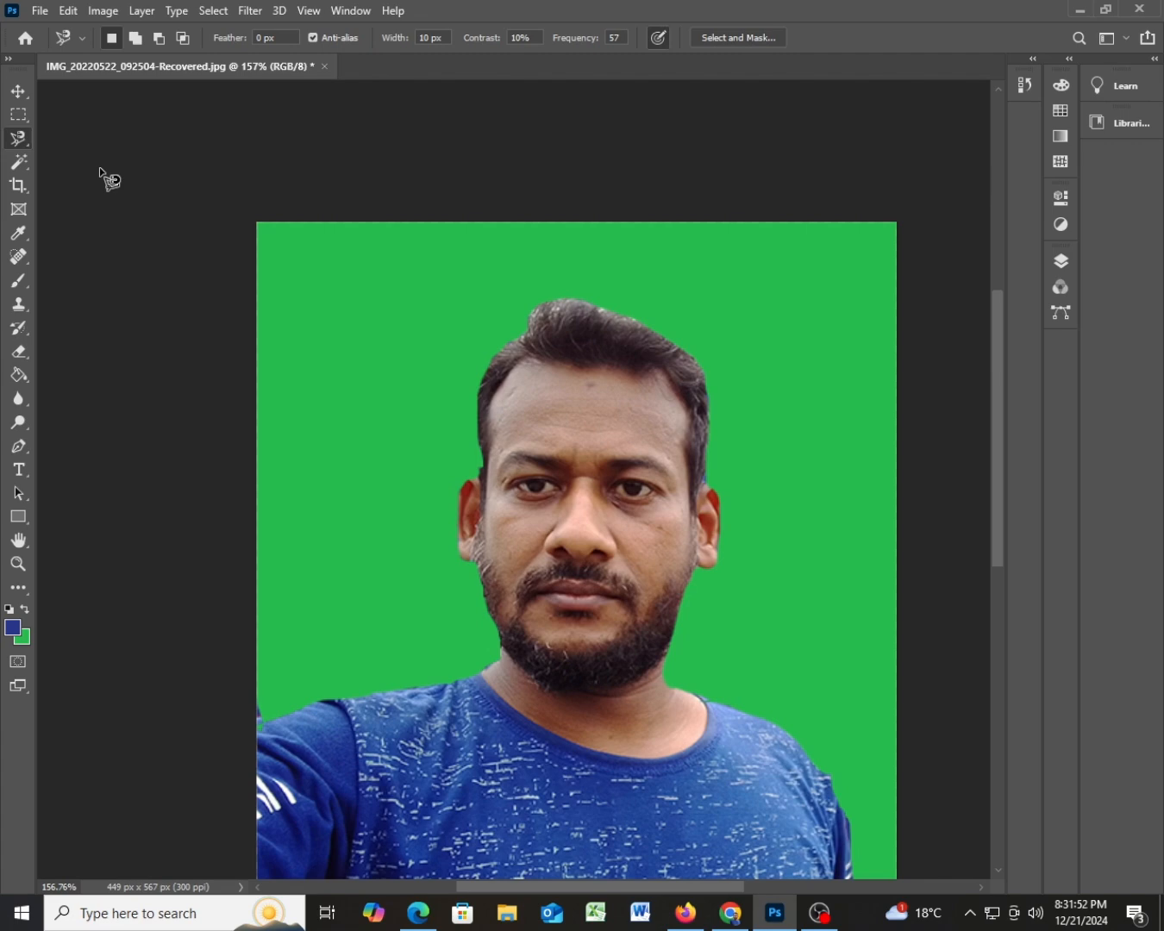
click(259, 726)
key(BackSpace)
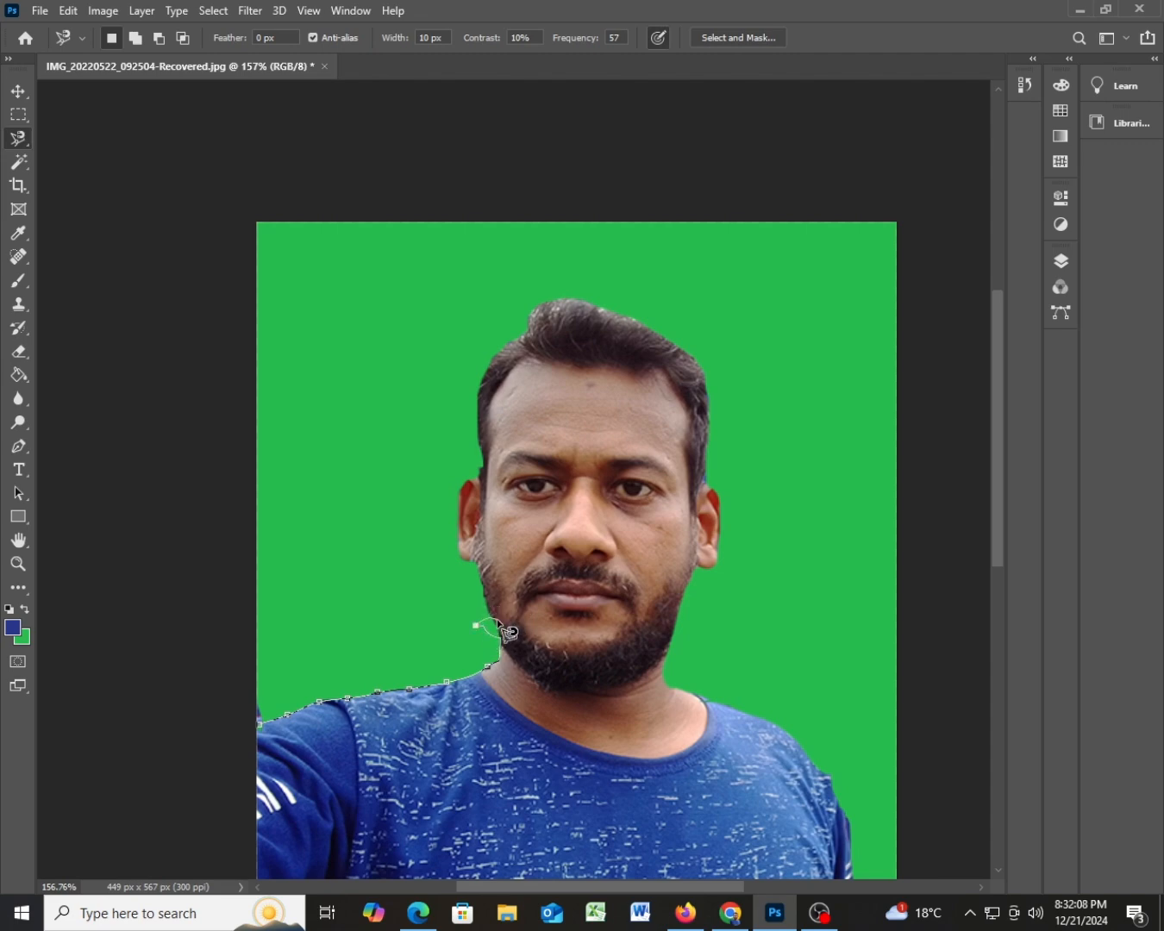
key(BackSpace)
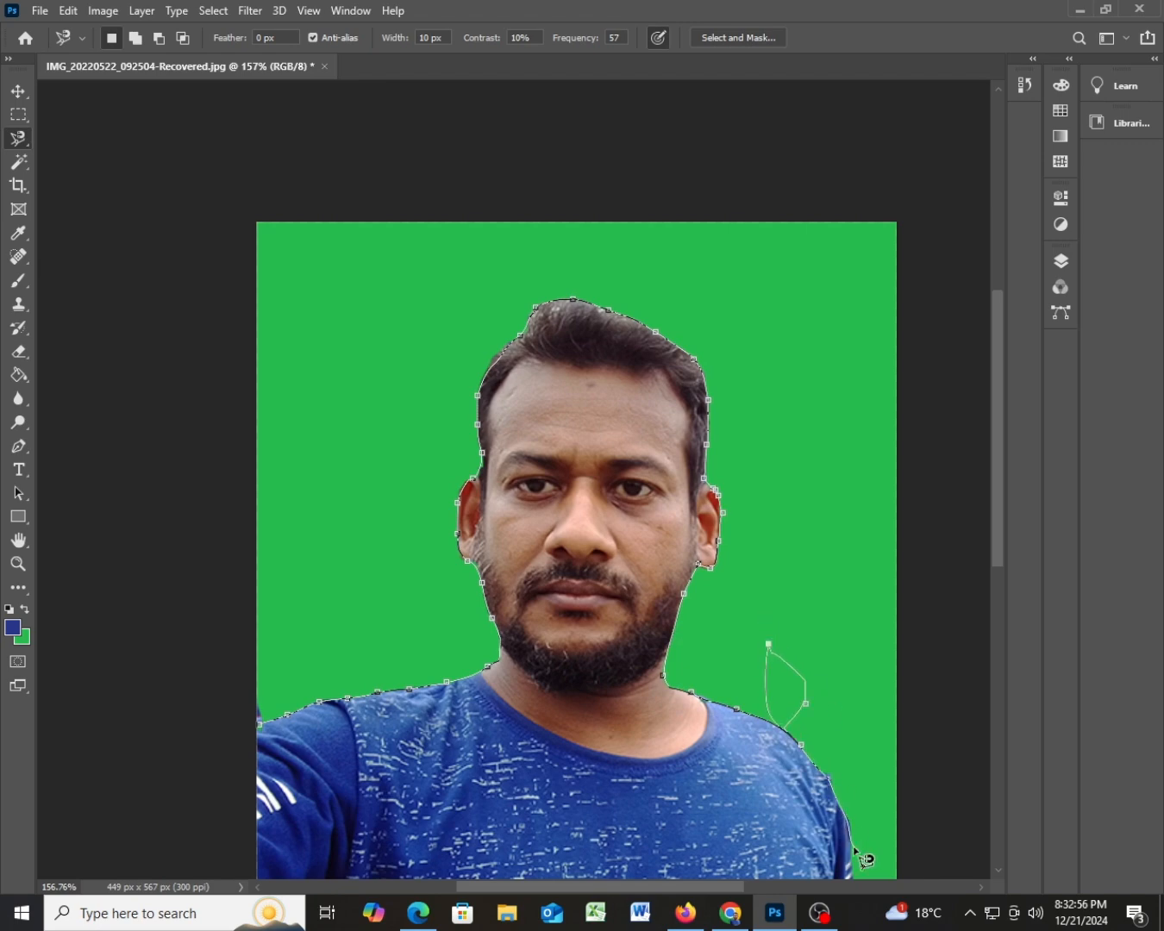
key(BackSpace)
key(BackSpace)
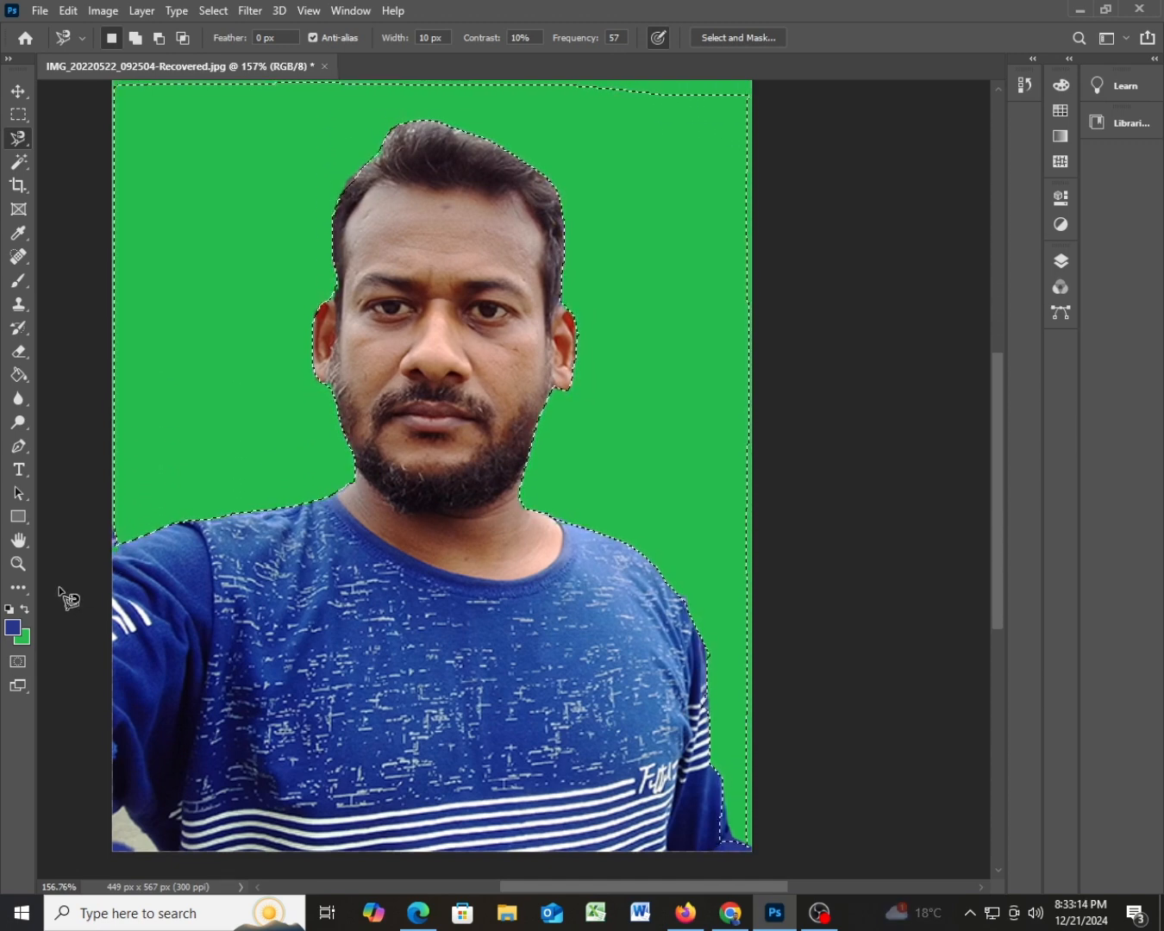
key(alt+BackSpace)
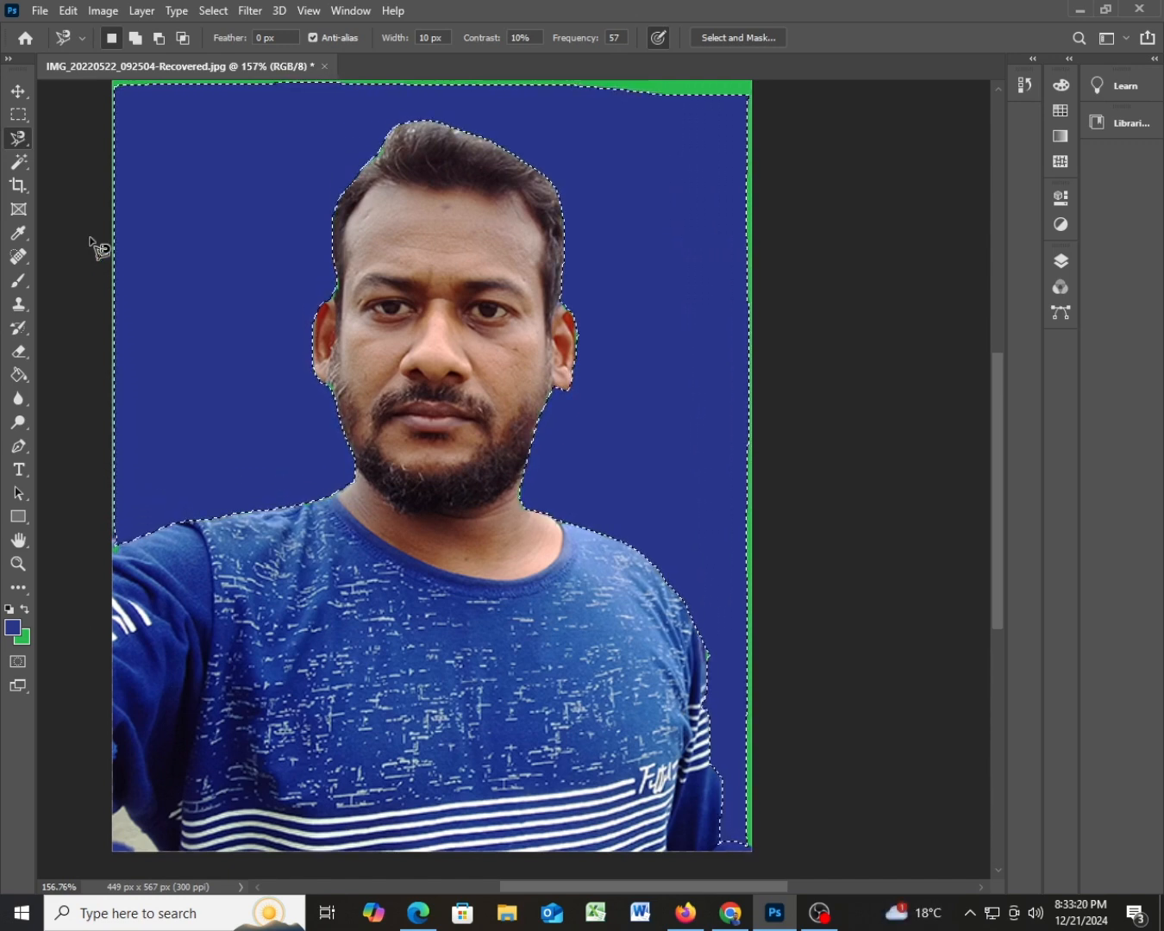
Create a new portrait document of 1500 x 2100 pixels at 300 pixels/inch in CMYK Color.
click(19, 91)
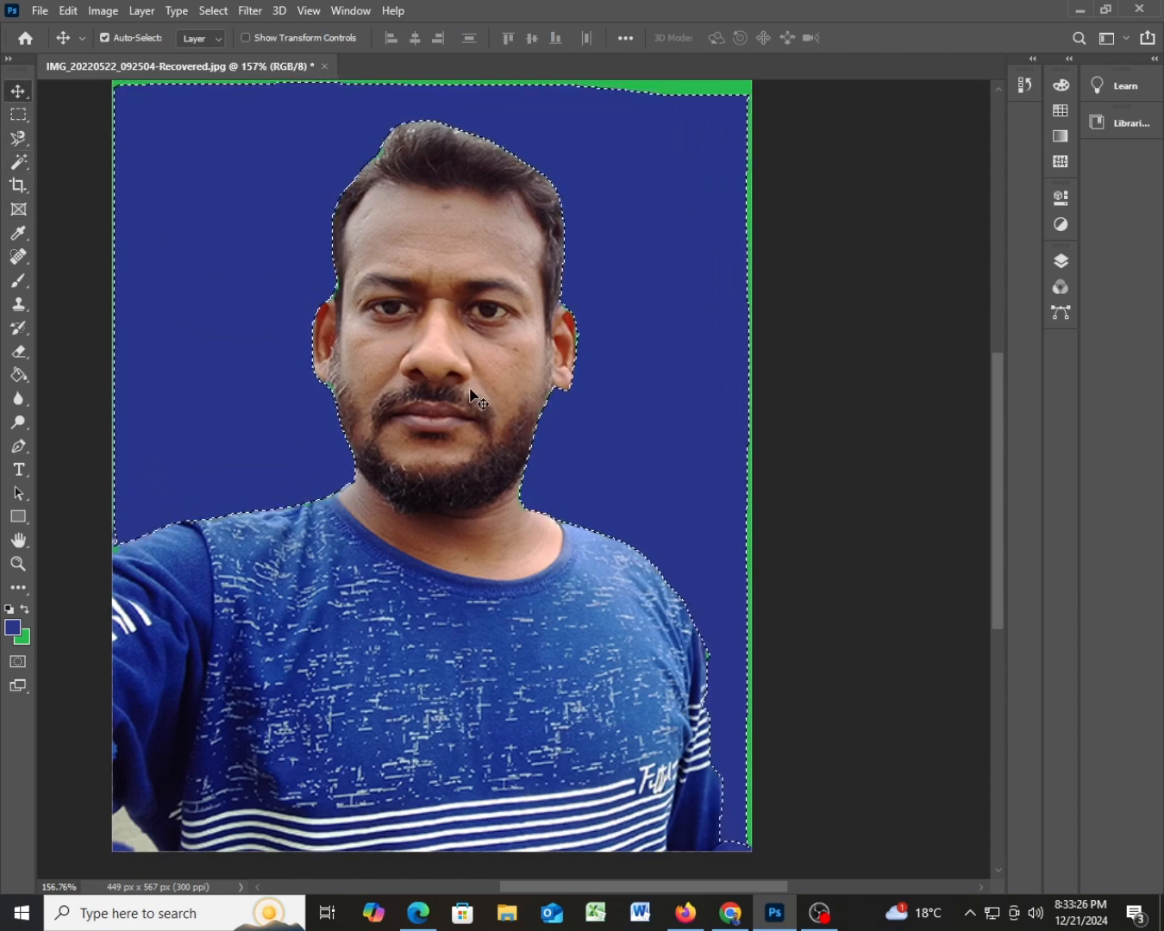
click(38, 13)
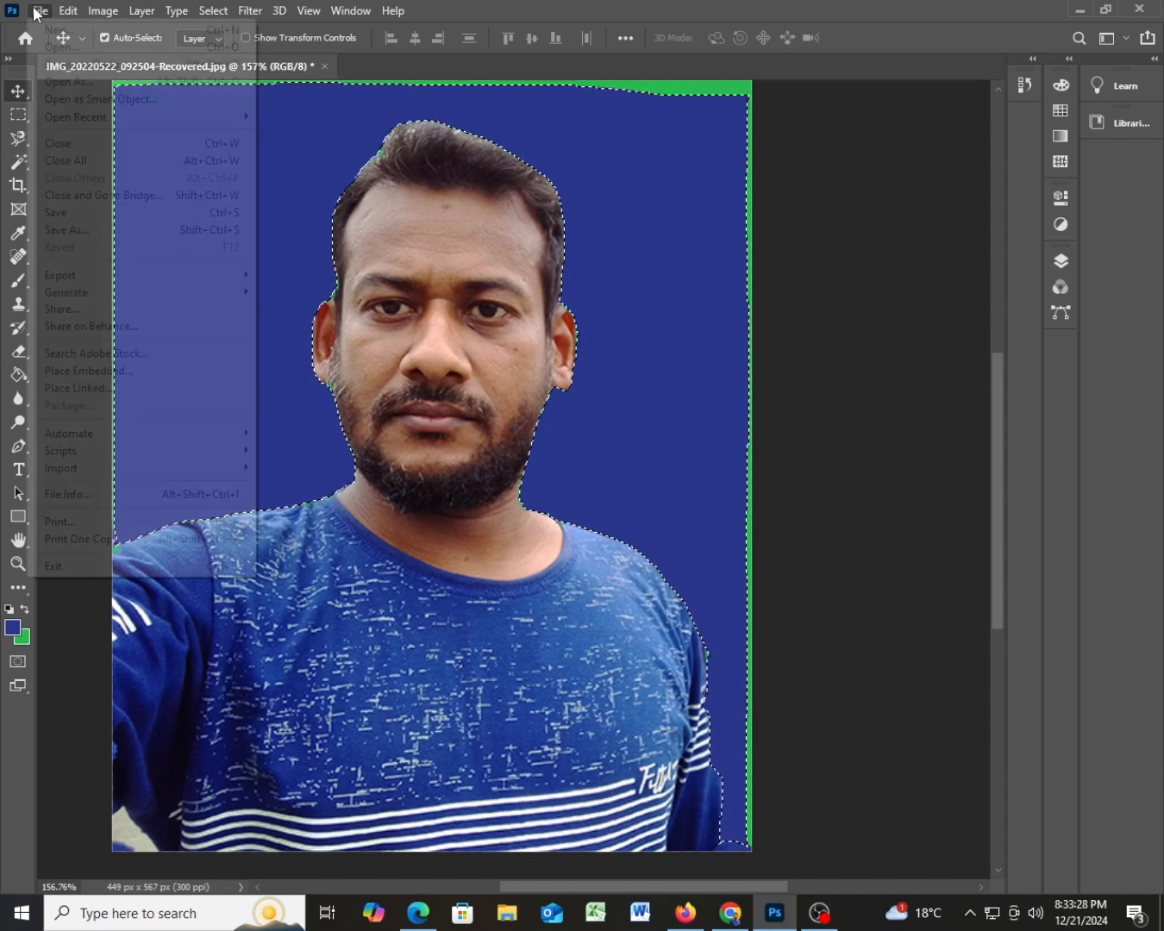
click(59, 33)
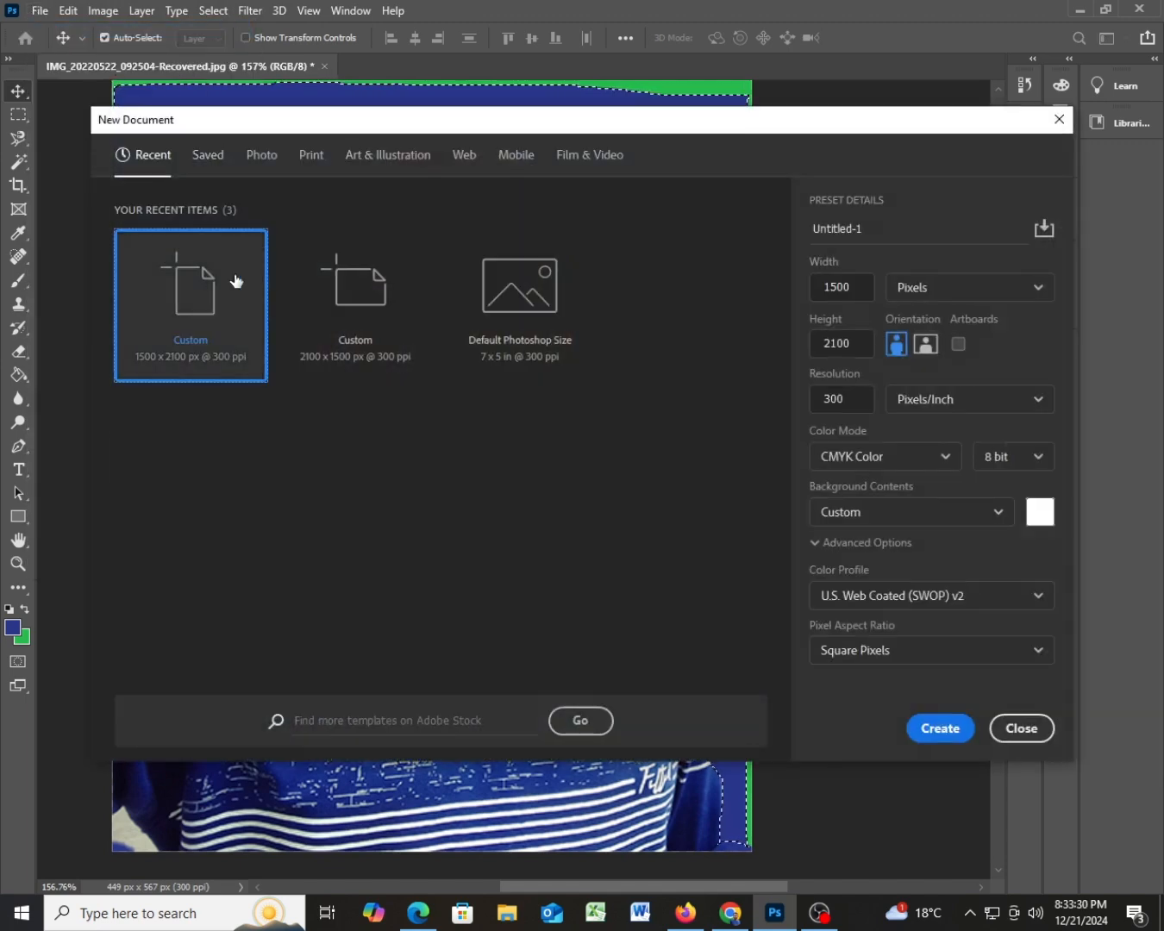
click(951, 741)
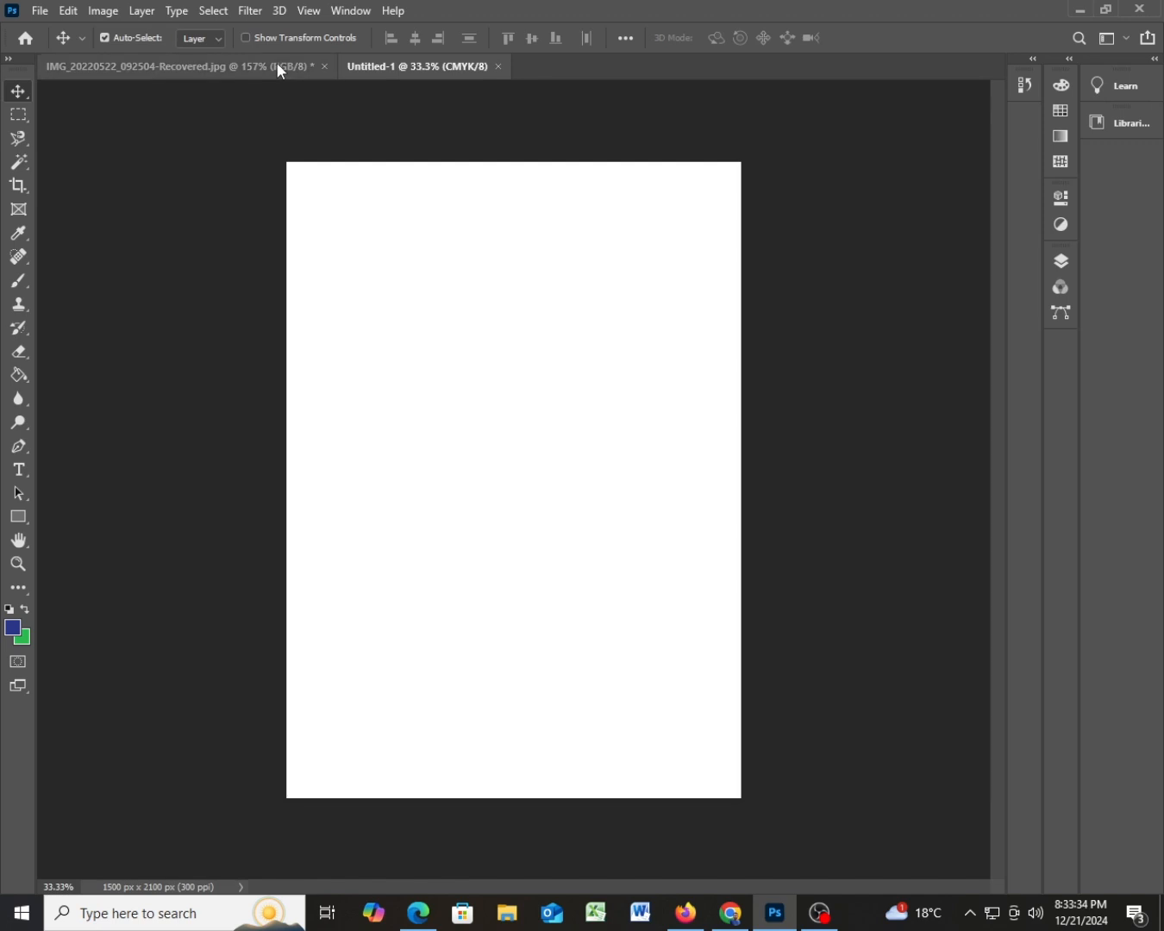
Copy the portrait photo into the new blank document with the Move tool, placing it slightly below the page's centre.
click(275, 66)
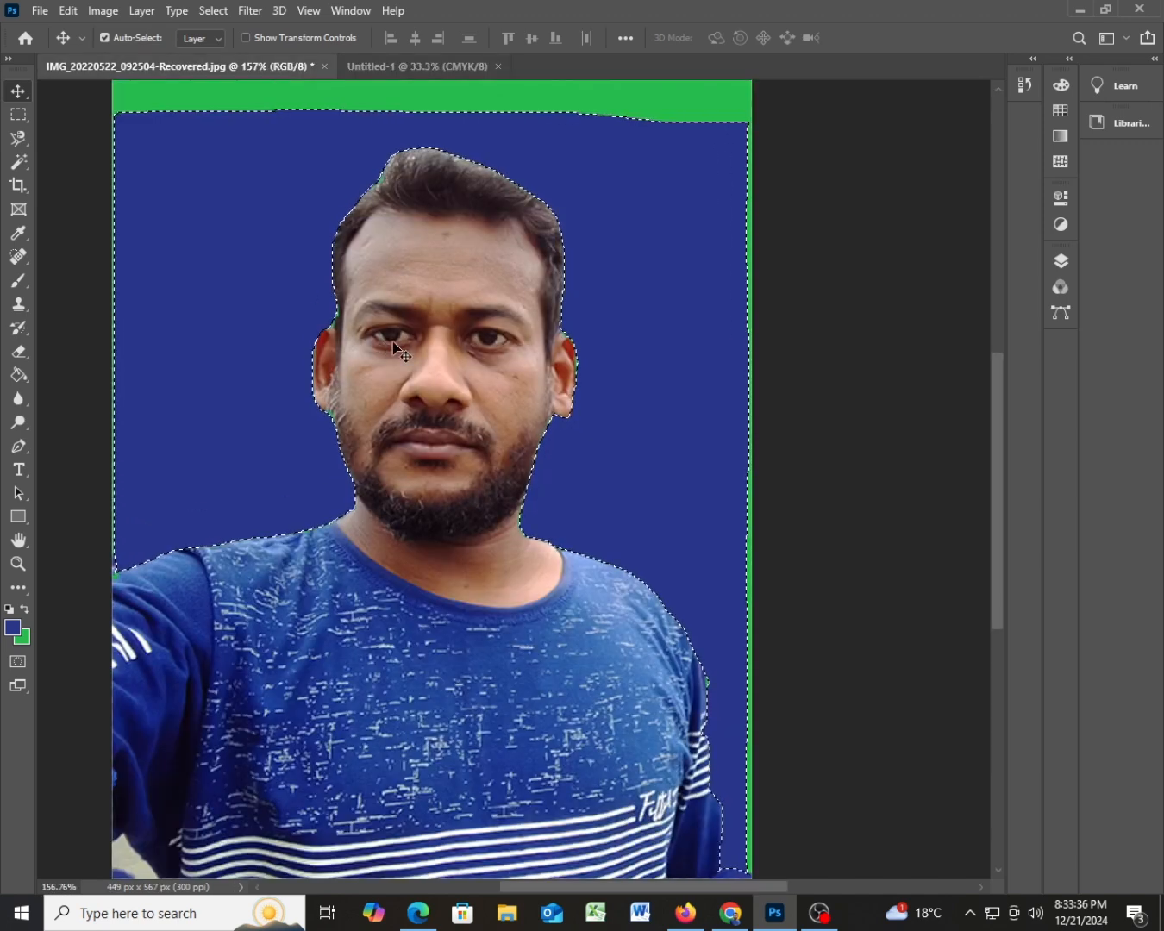
drag(461, 343, 473, 76)
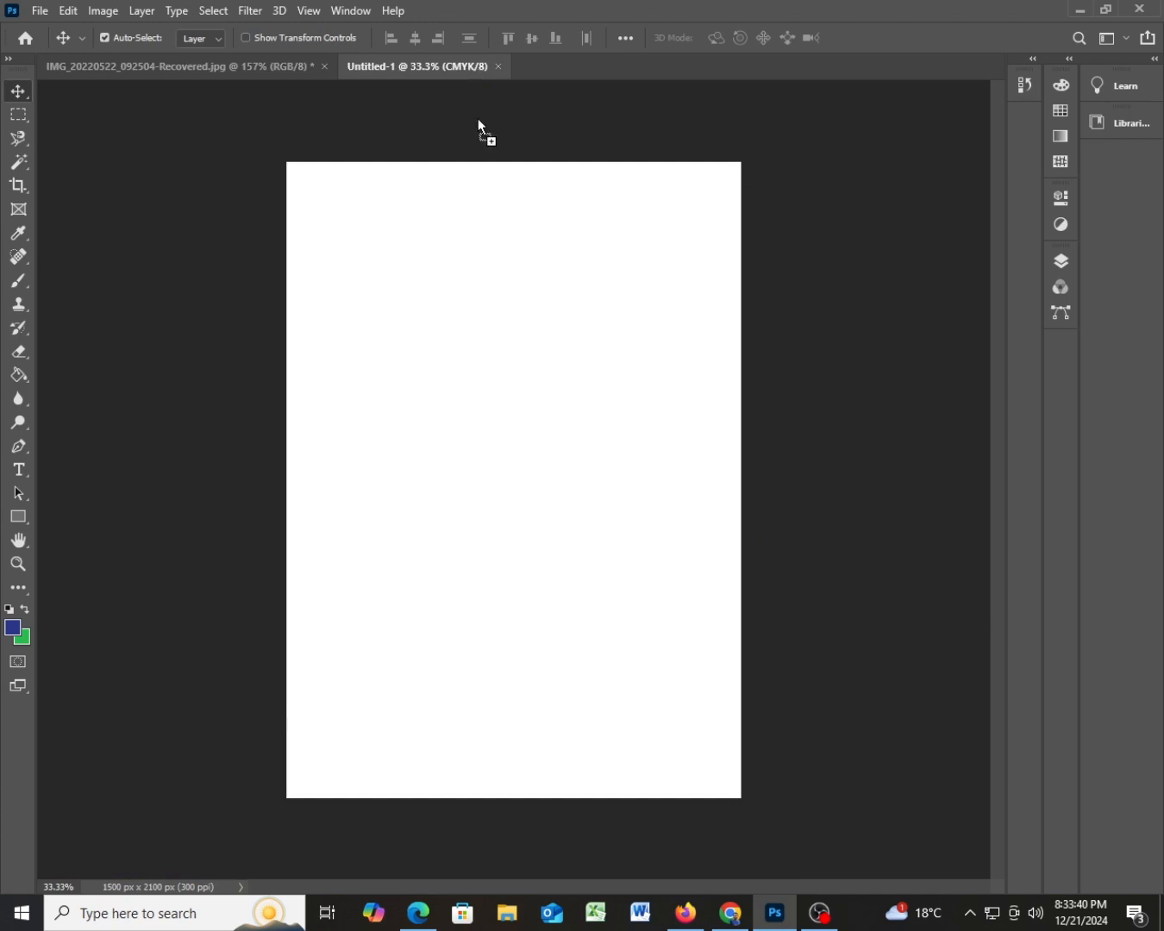
drag(485, 380, 510, 545)
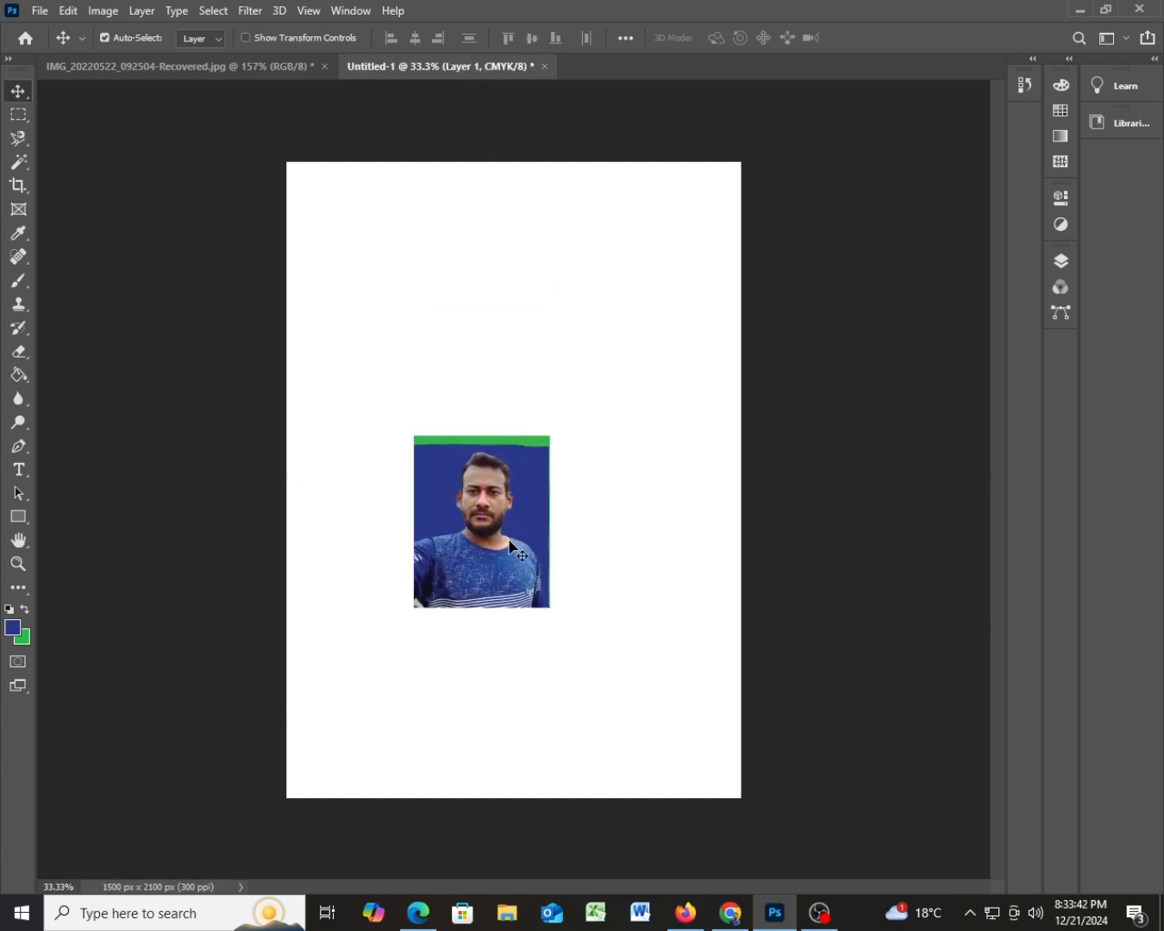
Nudge the portrait photo slightly up and to the right on the page, and switch to the recovered portrait document.
drag(535, 491, 542, 483)
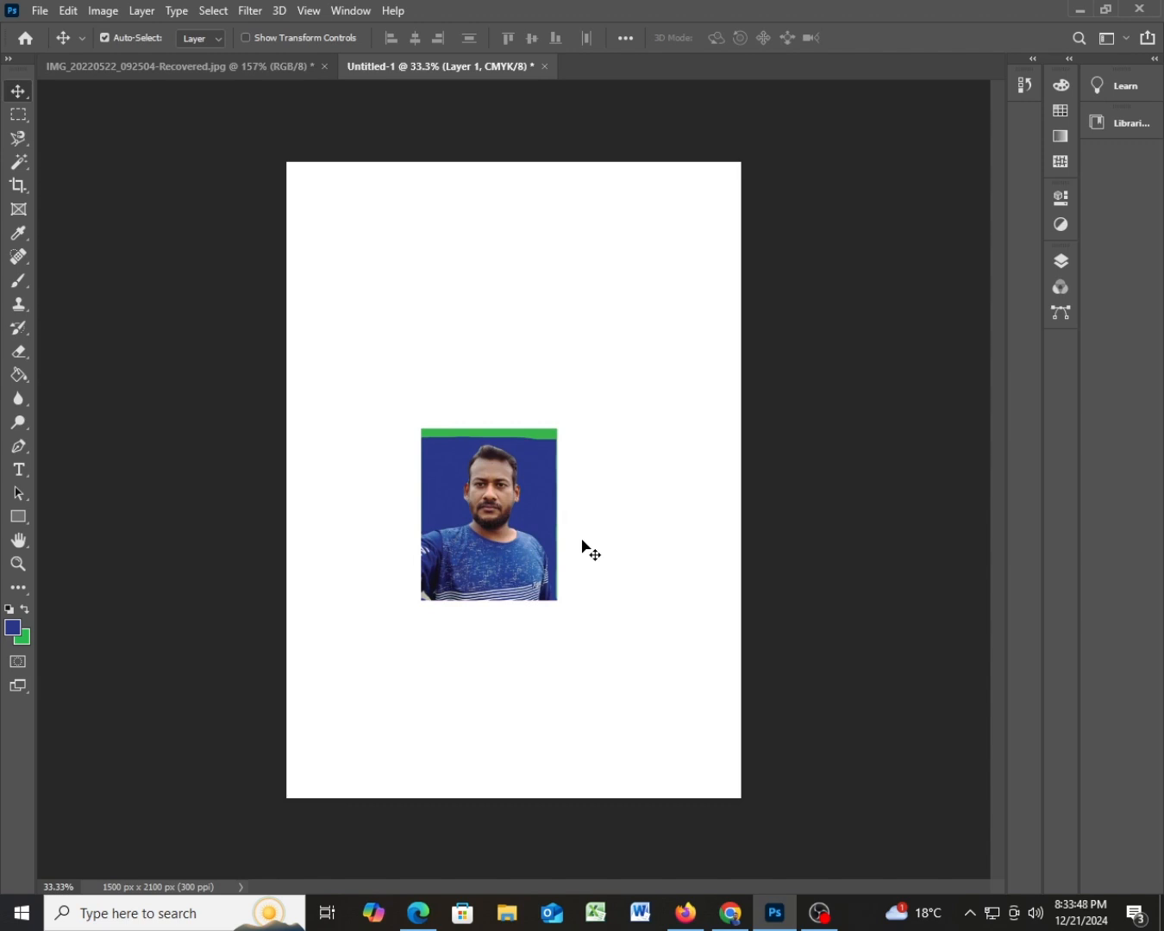
click(231, 64)
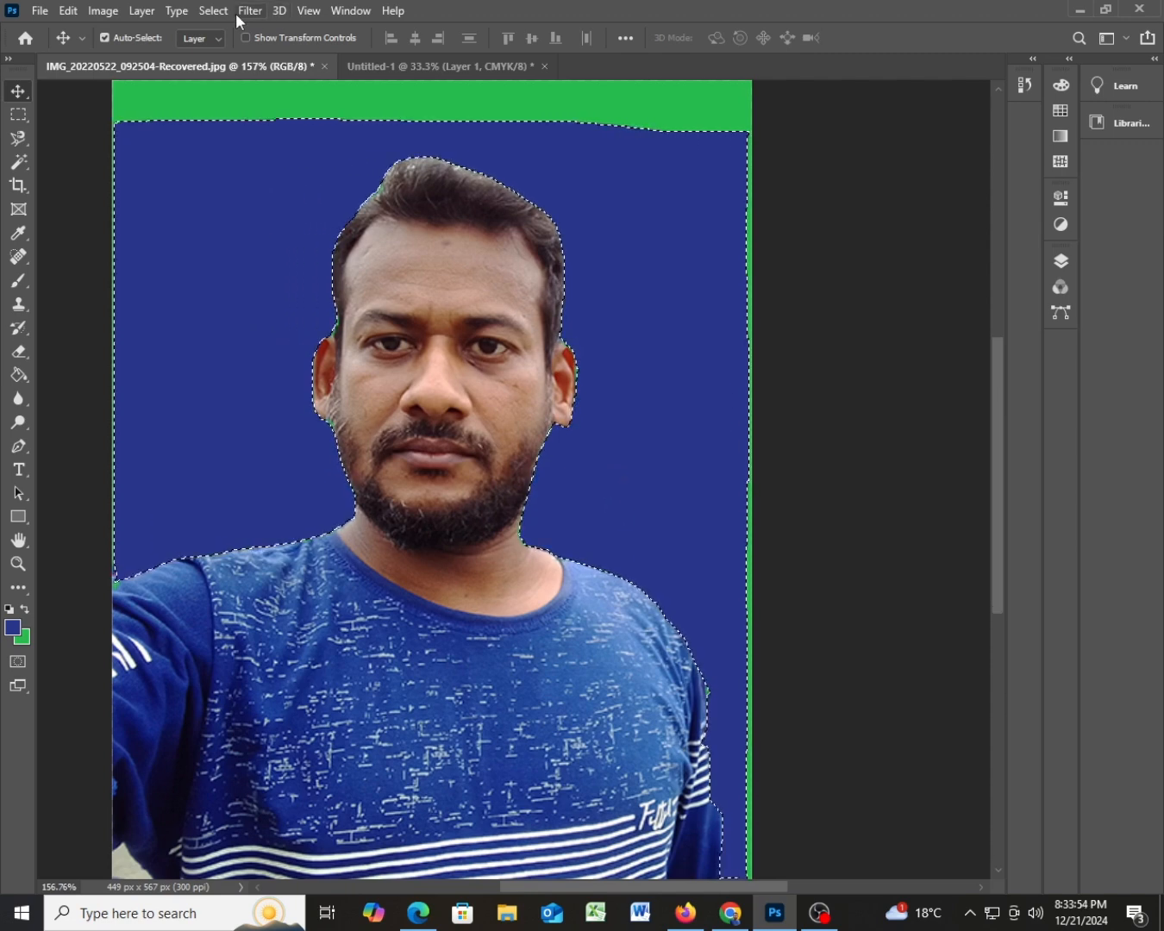
Invert the background selection around the man, and invert it back.
click(213, 11)
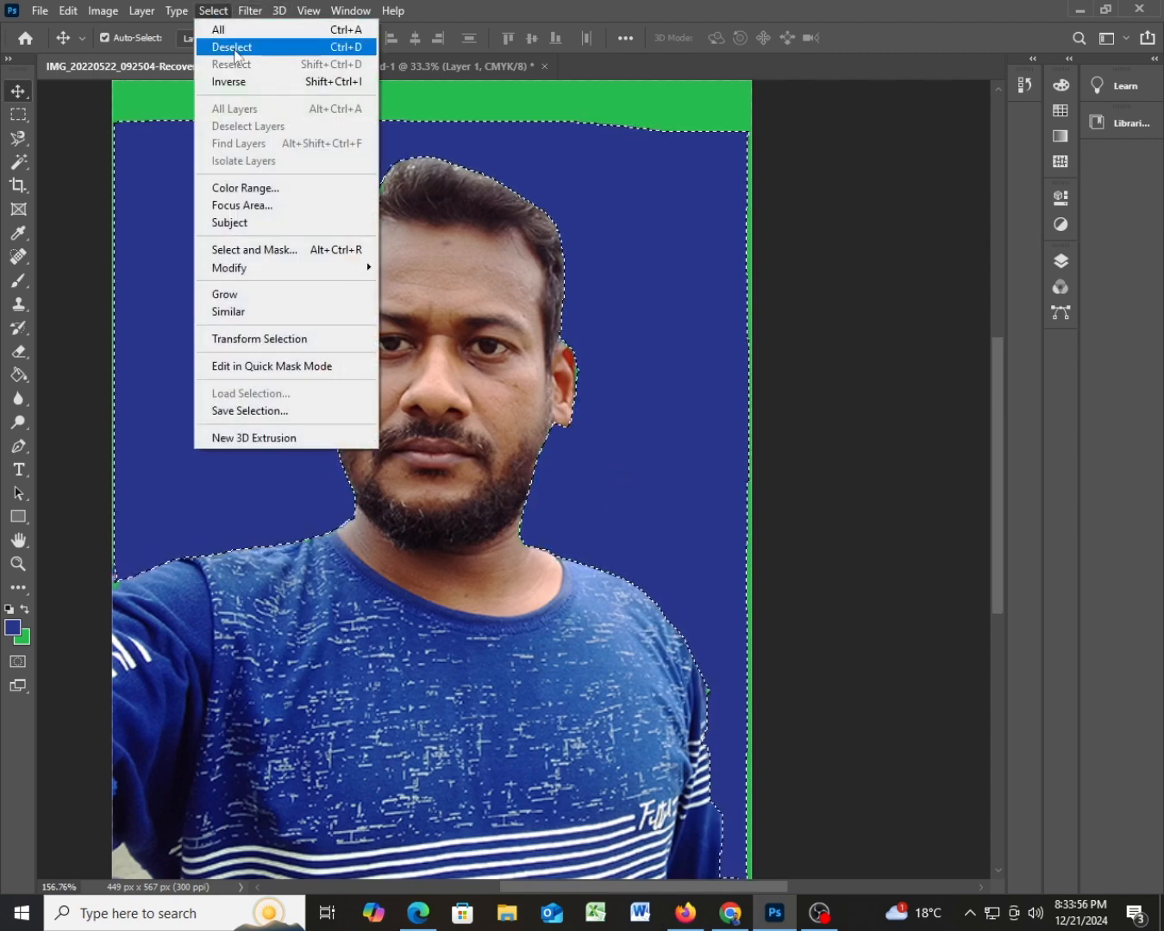
click(234, 82)
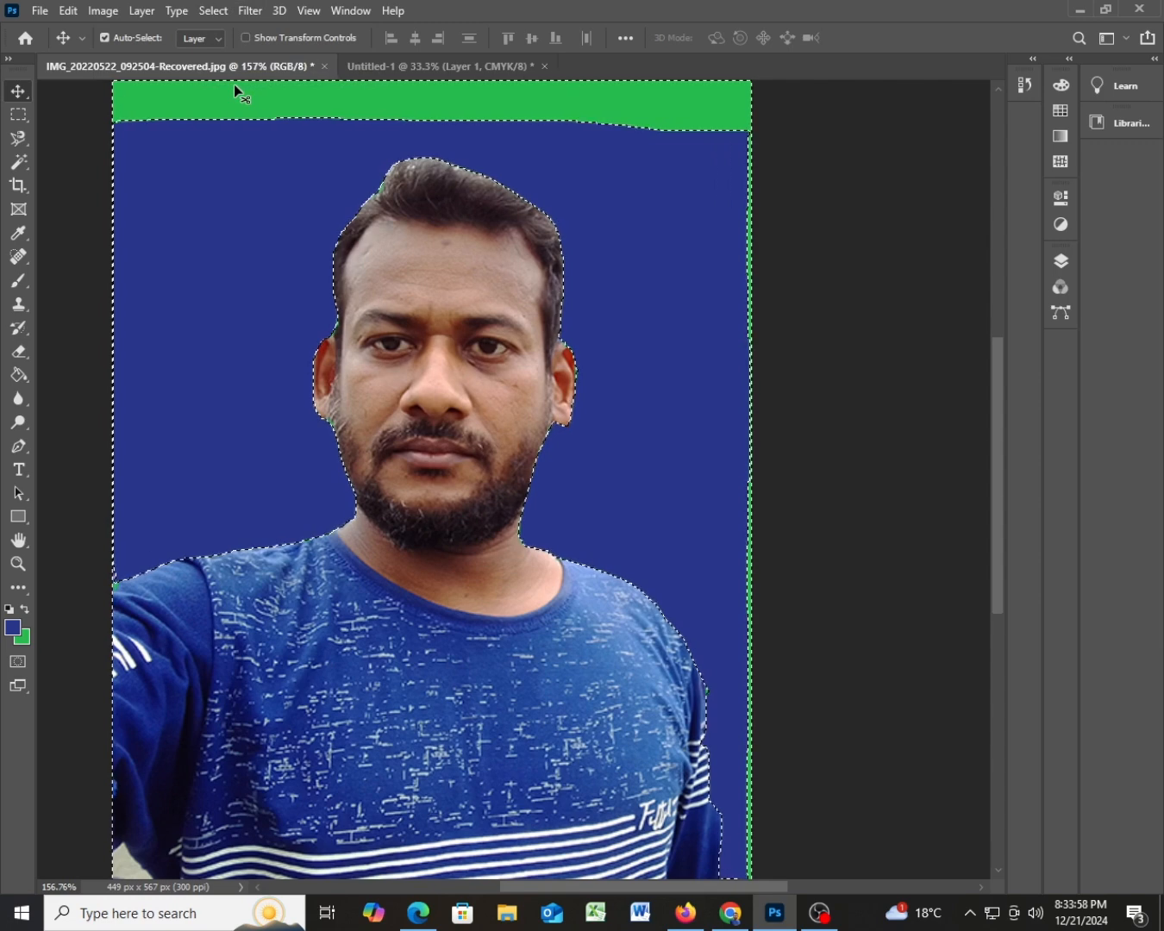
click(212, 9)
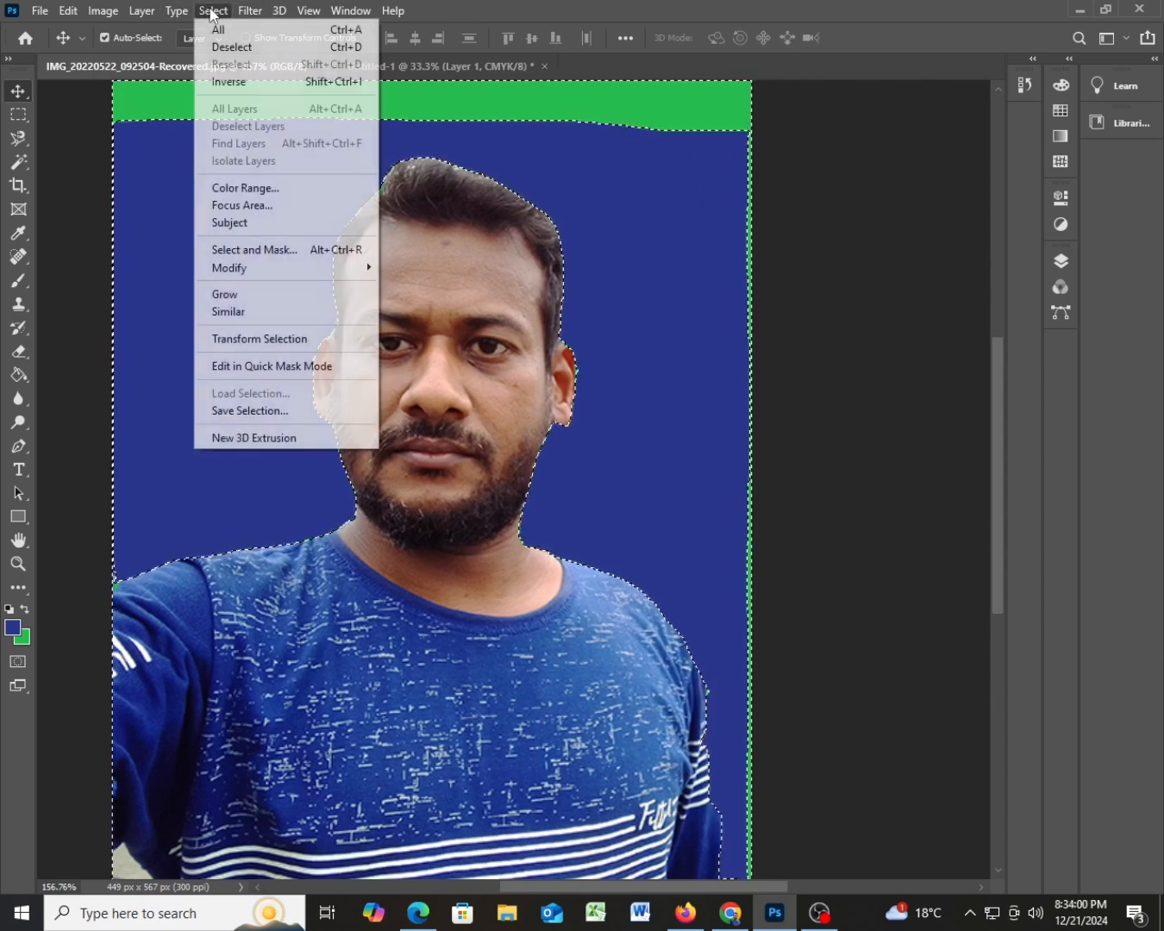
click(240, 80)
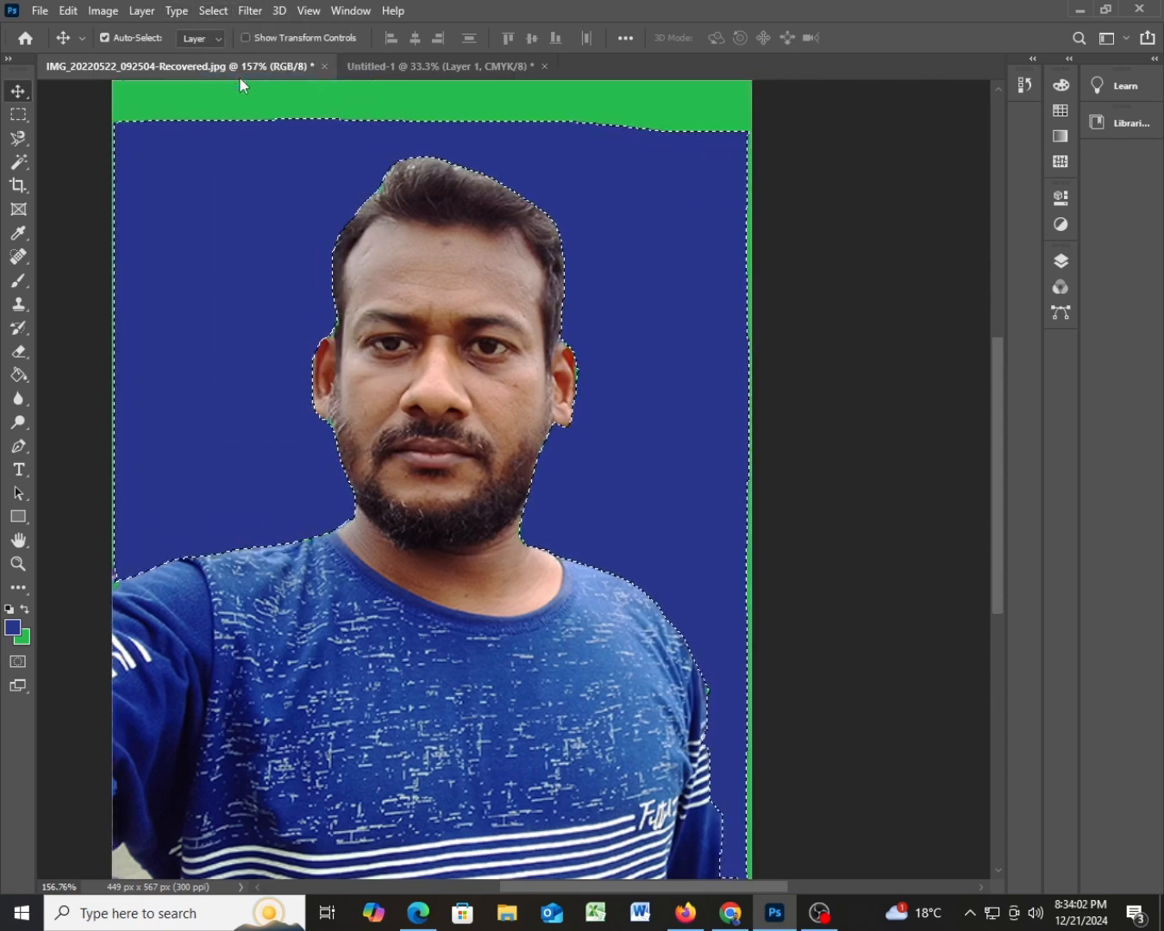
Select the entire portrait image and deselect it again.
click(213, 10)
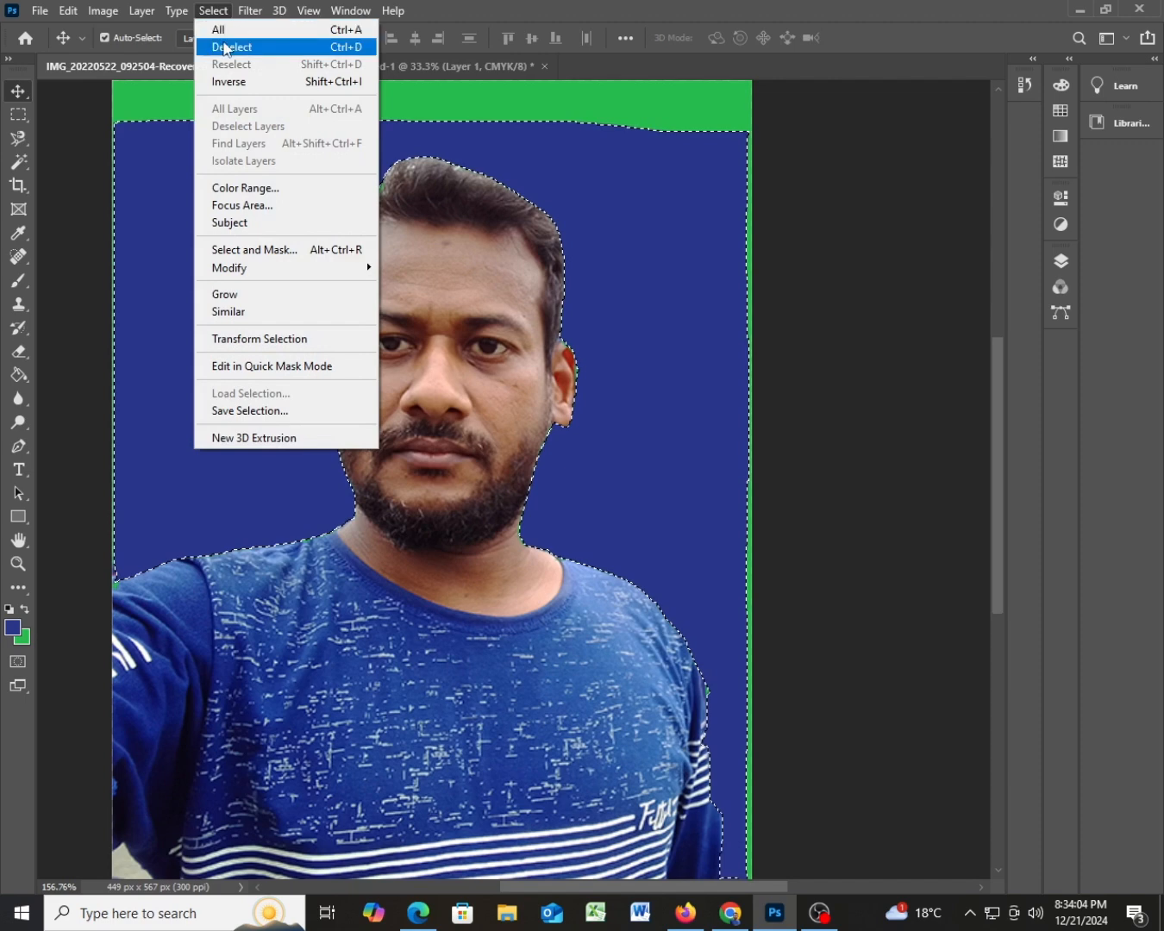
click(221, 27)
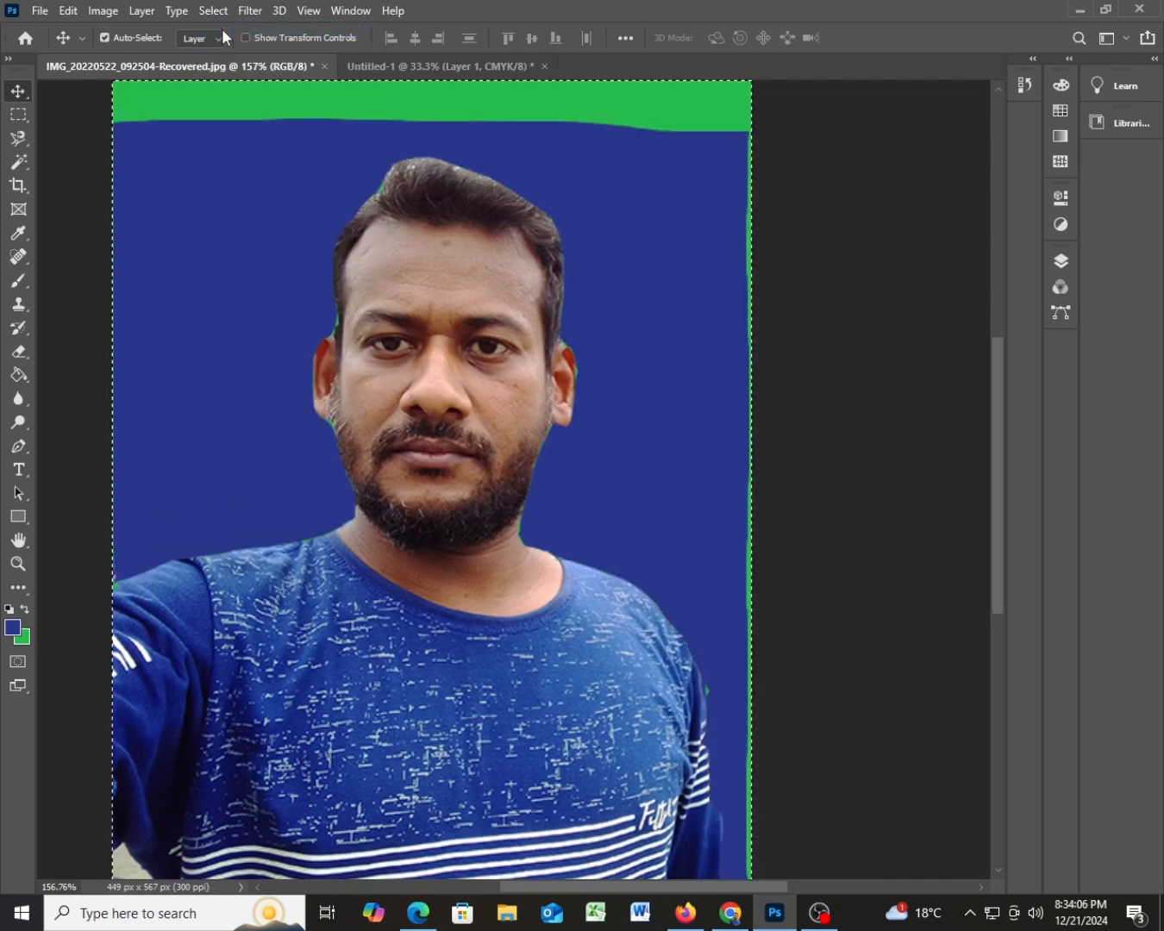
click(213, 10)
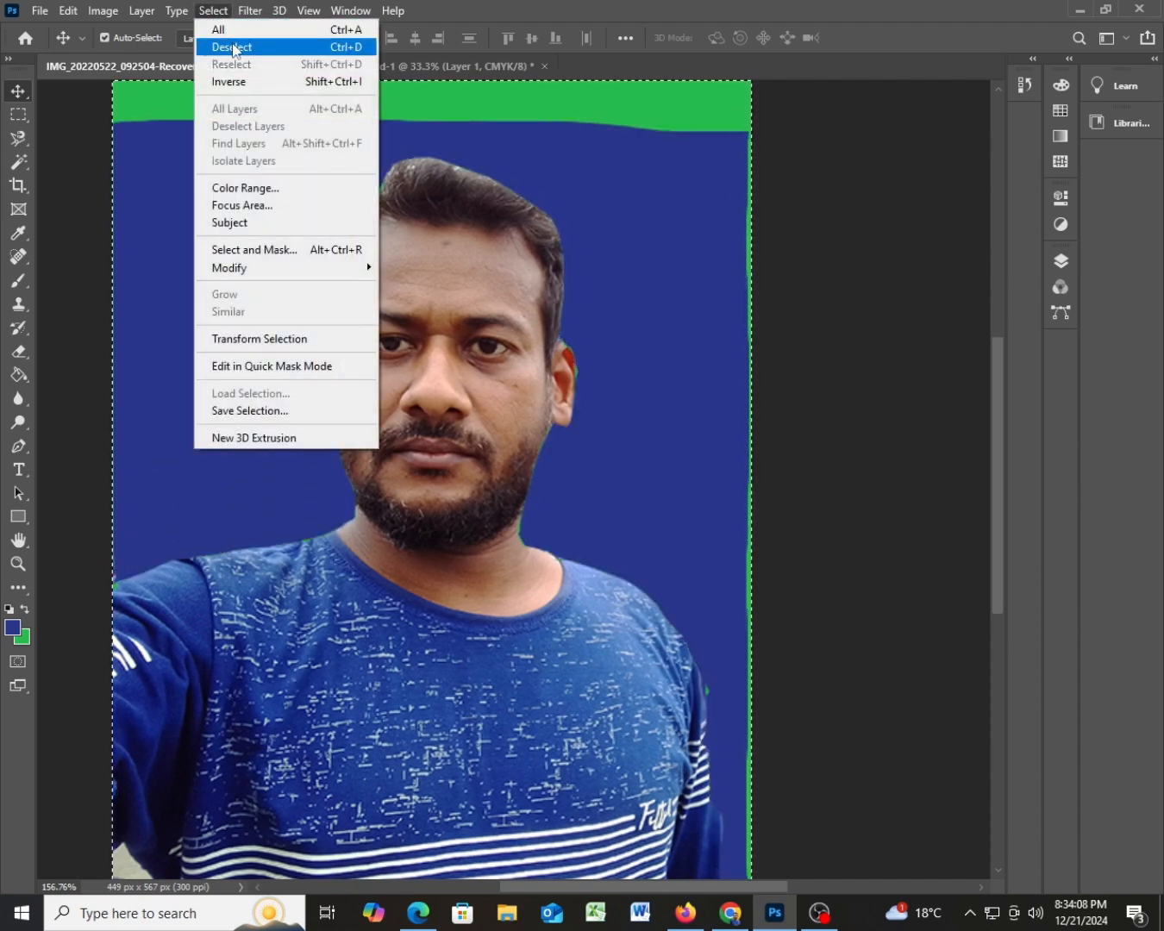
click(231, 44)
click(216, 12)
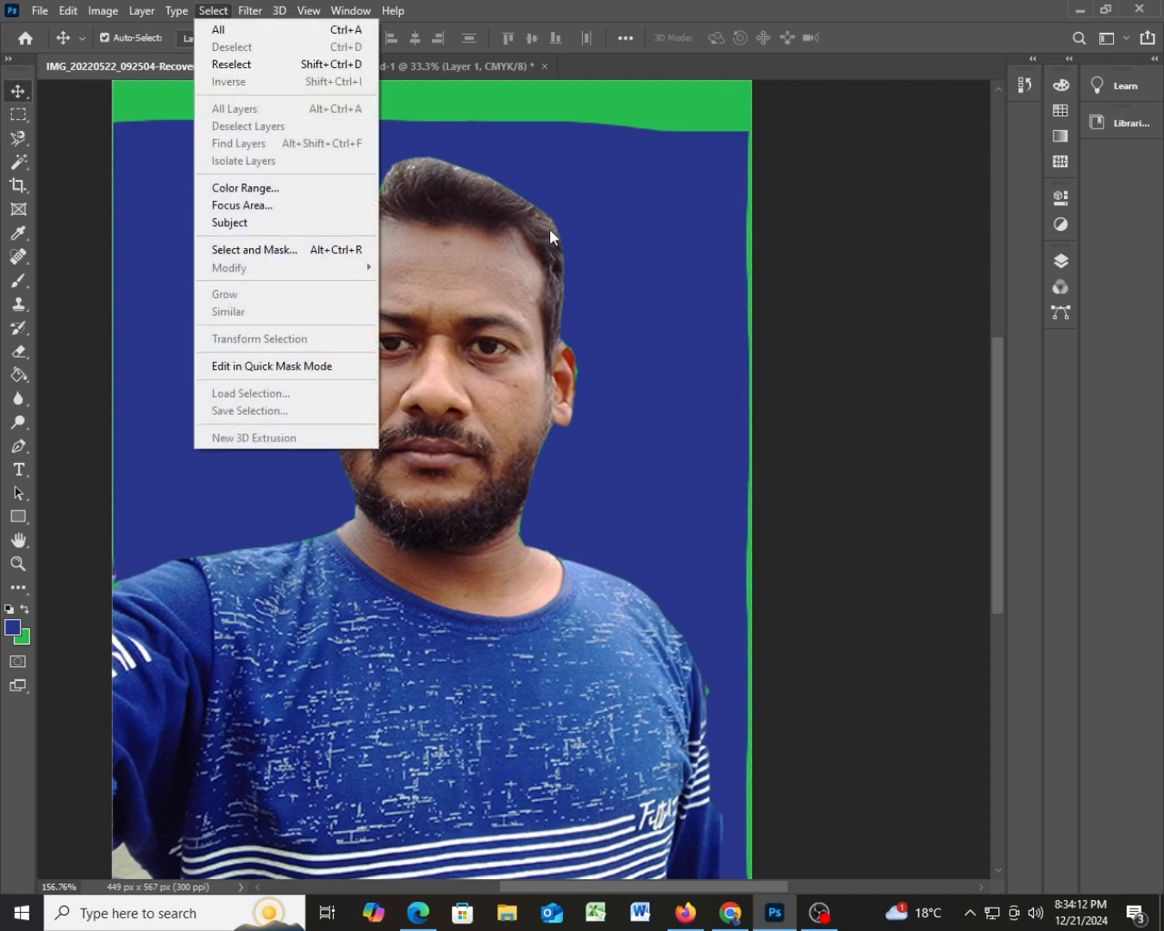
click(612, 226)
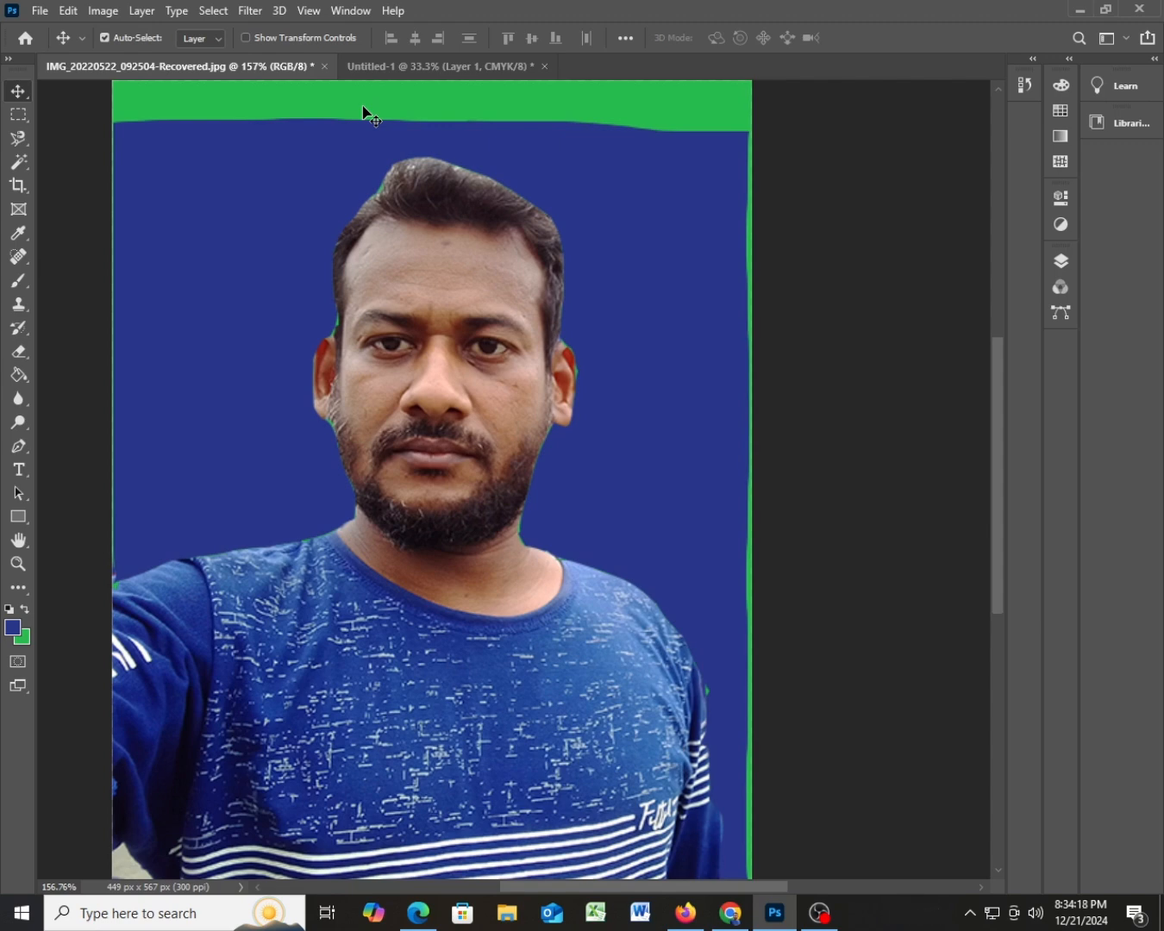
Undo the recent selection changes until the background selection around the man is restored.
key(ctrl+z)
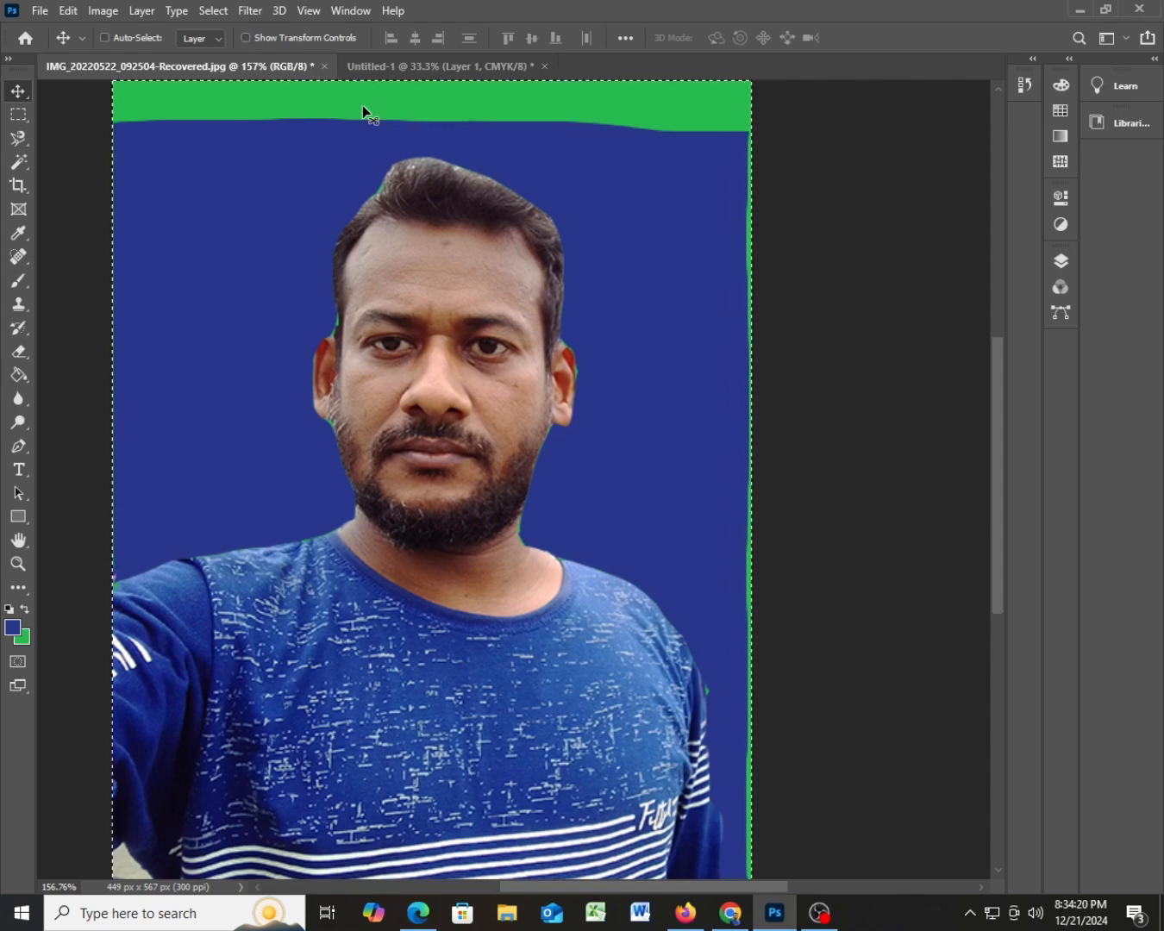
key(ctrl+z)
key(ctrl+z)
key(ctrl+z)
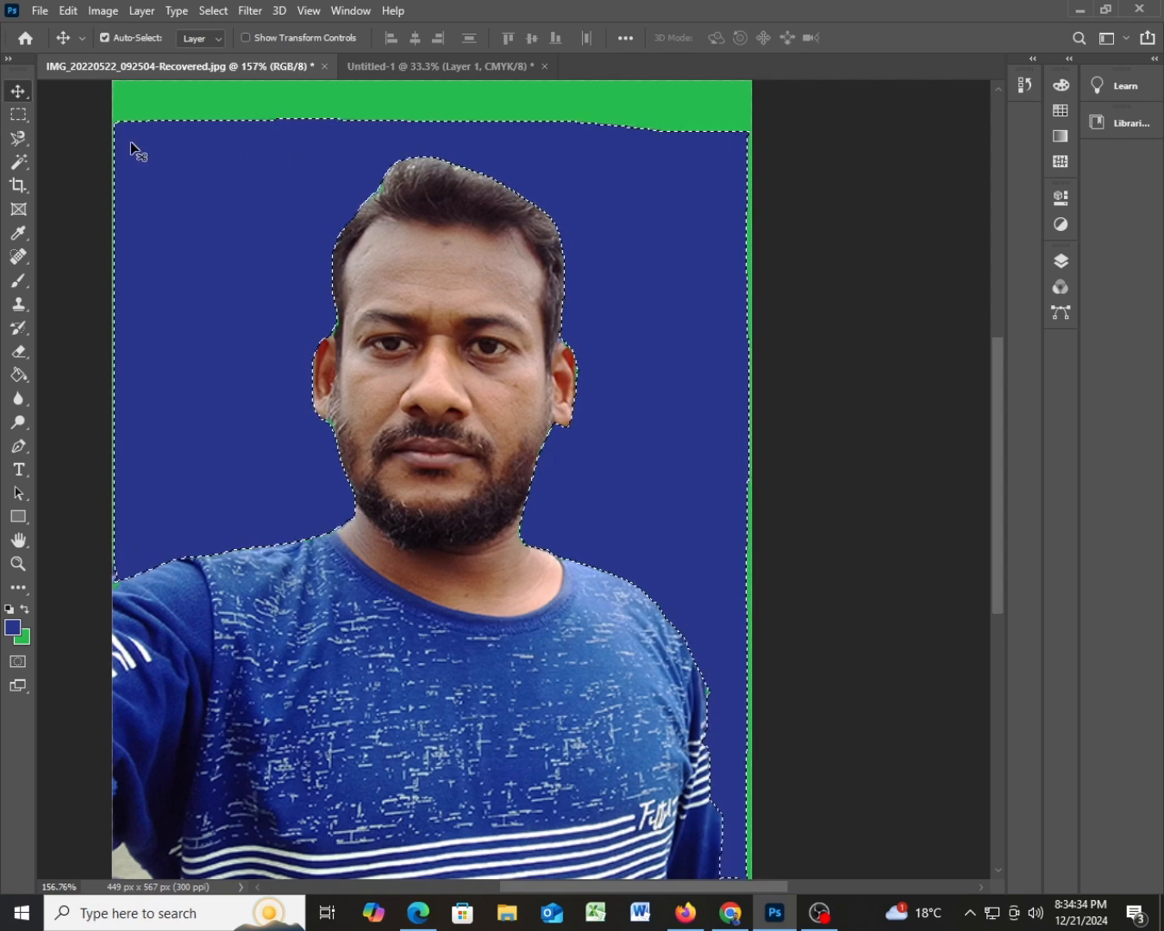
Clear the background selection and trace the man's head, shoulders and torso with the Magnetic Lasso, closing the selection above the shirt's hem stripes.
click(141, 10)
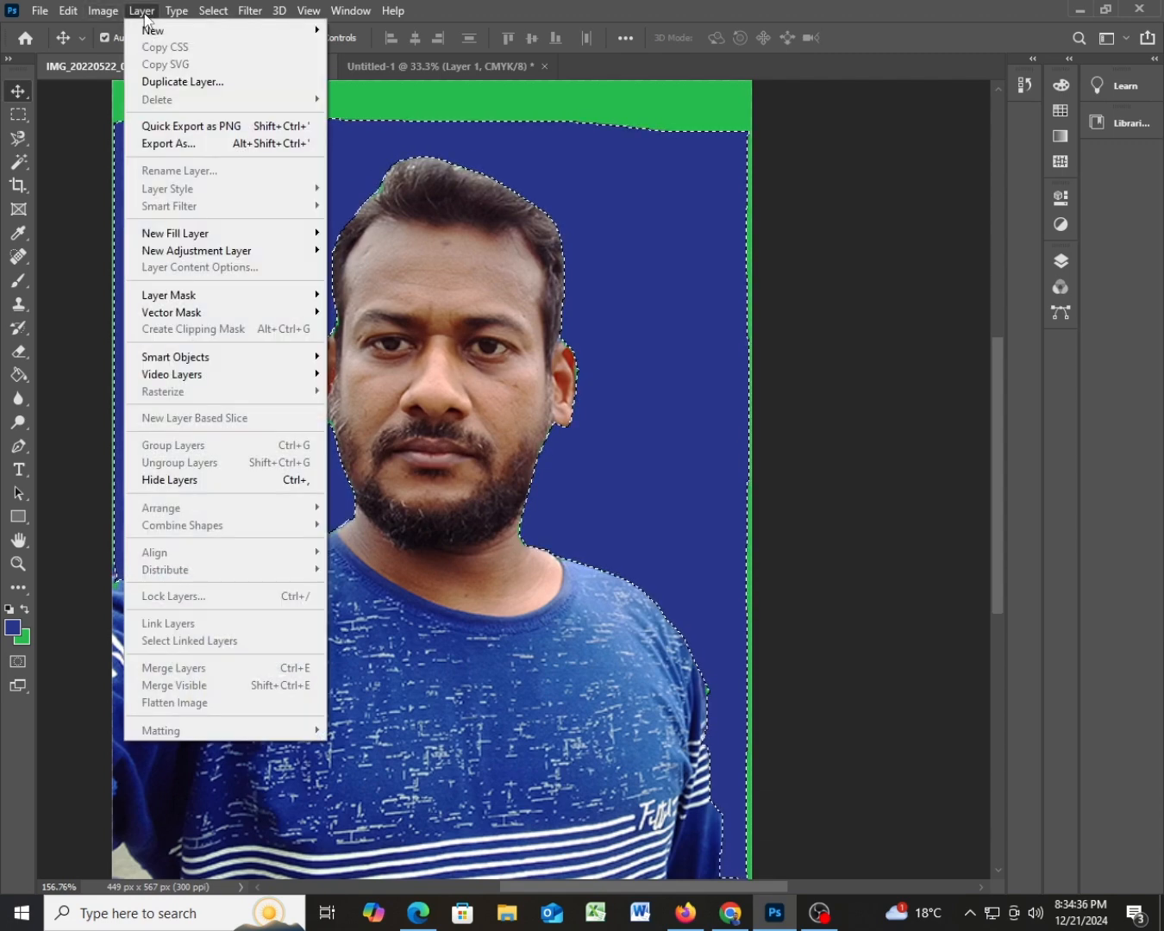
mouse_move(213, 9)
click(218, 47)
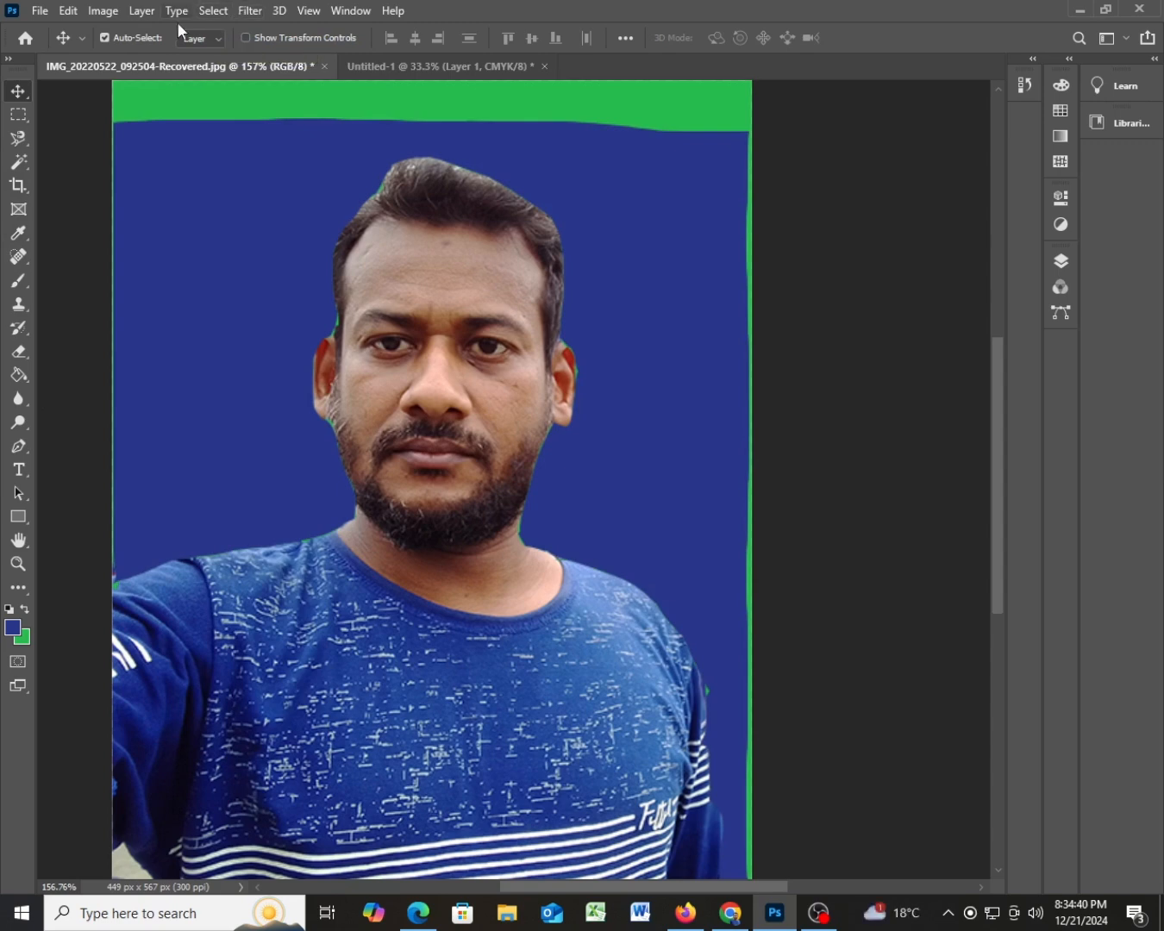
click(18, 140)
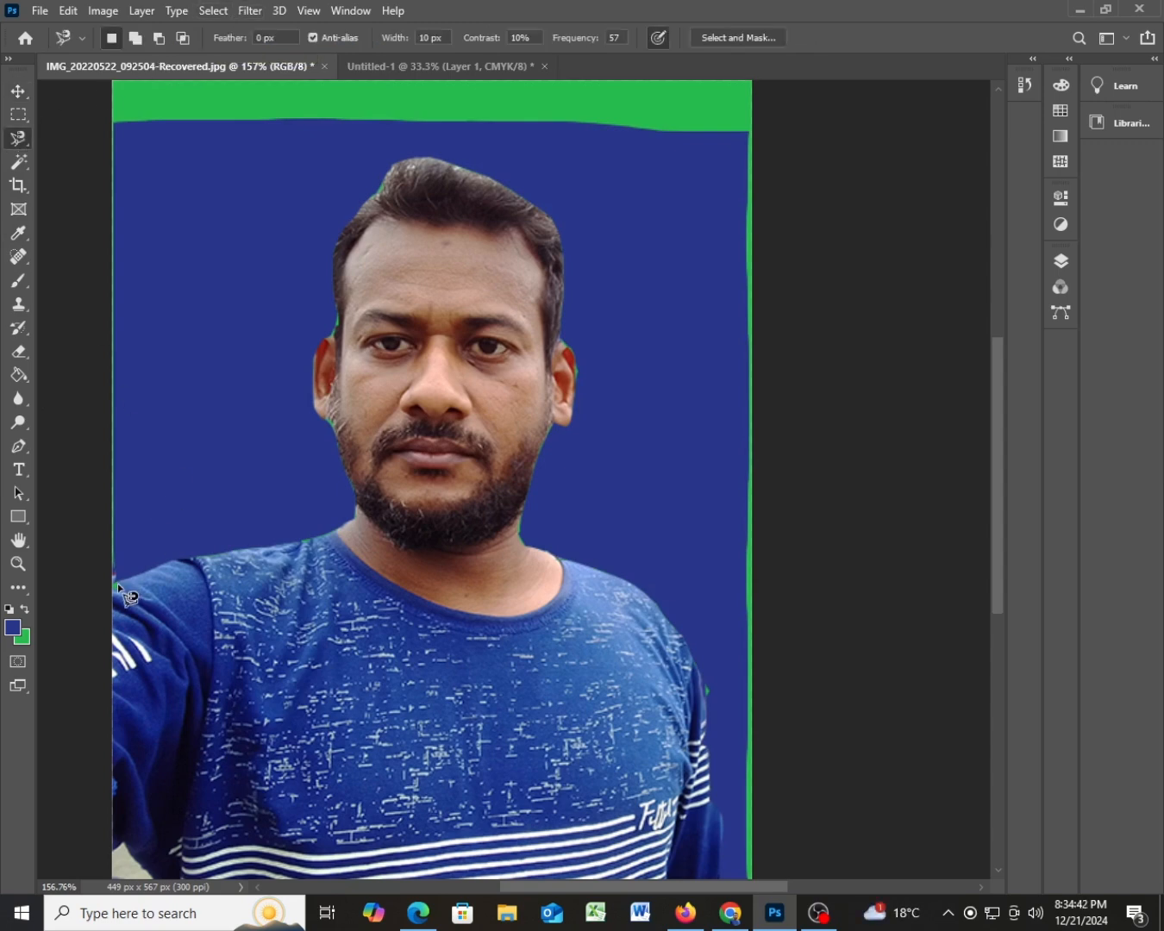
mouse_move(207, 559)
mouse_down()
mouse_move(331, 539)
mouse_move(359, 503)
mouse_move(308, 356)
mouse_move(338, 333)
mouse_move(337, 242)
mouse_move(387, 182)
mouse_move(405, 166)
mouse_move(454, 167)
mouse_move(507, 183)
mouse_move(552, 224)
mouse_up()
mouse_move(563, 322)
mouse_down()
mouse_move(581, 401)
mouse_move(568, 426)
mouse_move(552, 423)
mouse_move(542, 462)
mouse_move(558, 436)
mouse_move(548, 426)
mouse_move(529, 545)
mouse_move(665, 599)
mouse_move(708, 656)
mouse_move(695, 690)
mouse_move(709, 733)
mouse_move(705, 815)
mouse_move(326, 862)
mouse_move(114, 821)
mouse_move(123, 601)
mouse_up()
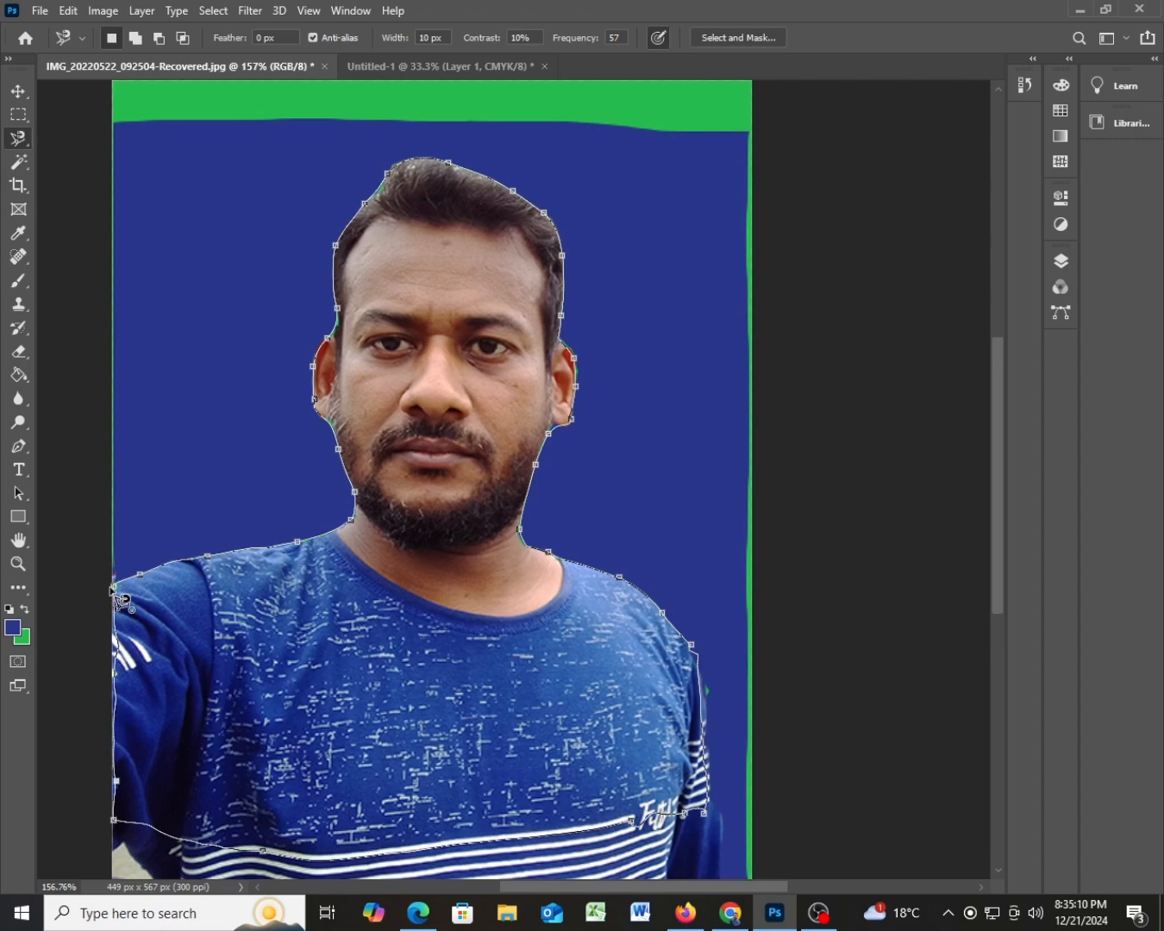
click(123, 601)
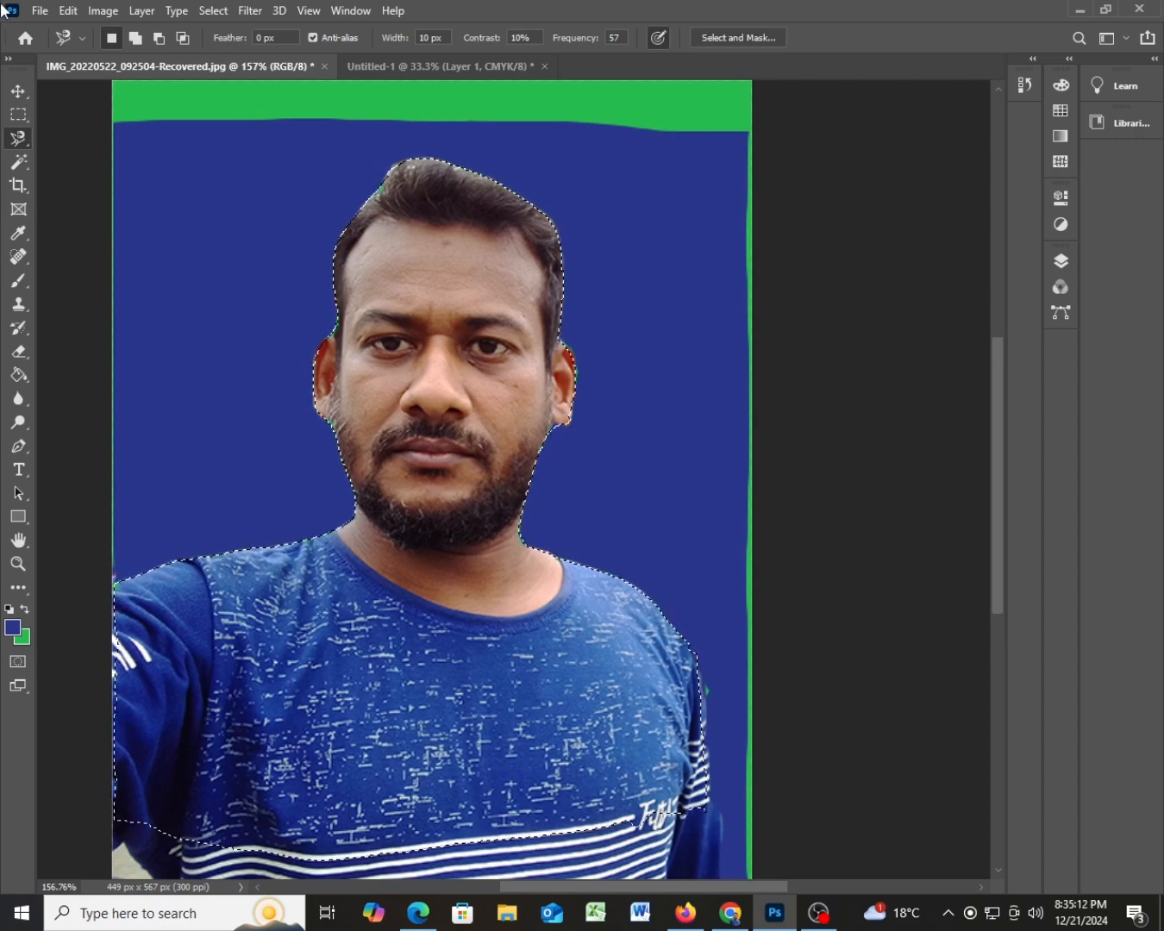
Copy the selected man with the Move tool into the 1500 x 2100 px document, beside the existing photo.
click(18, 92)
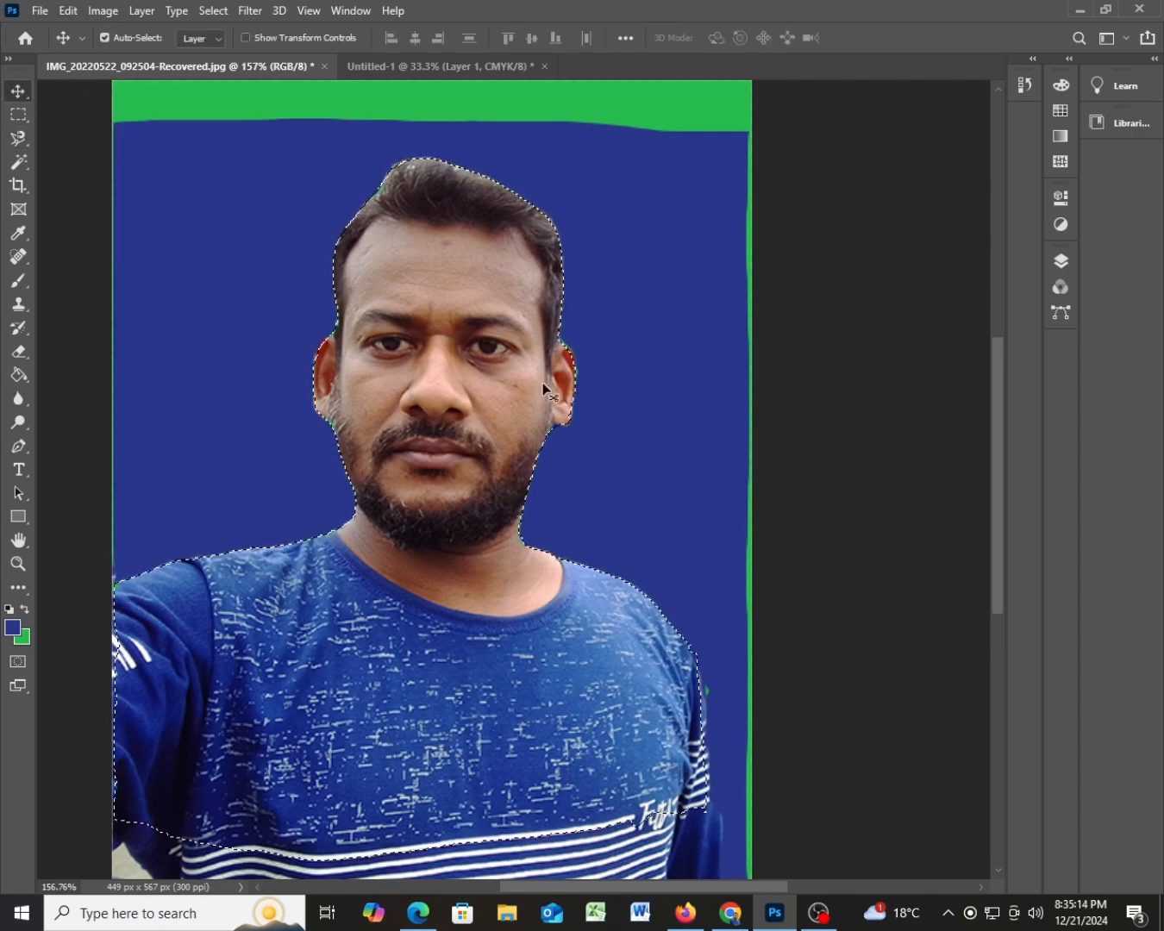
drag(428, 614, 649, 502)
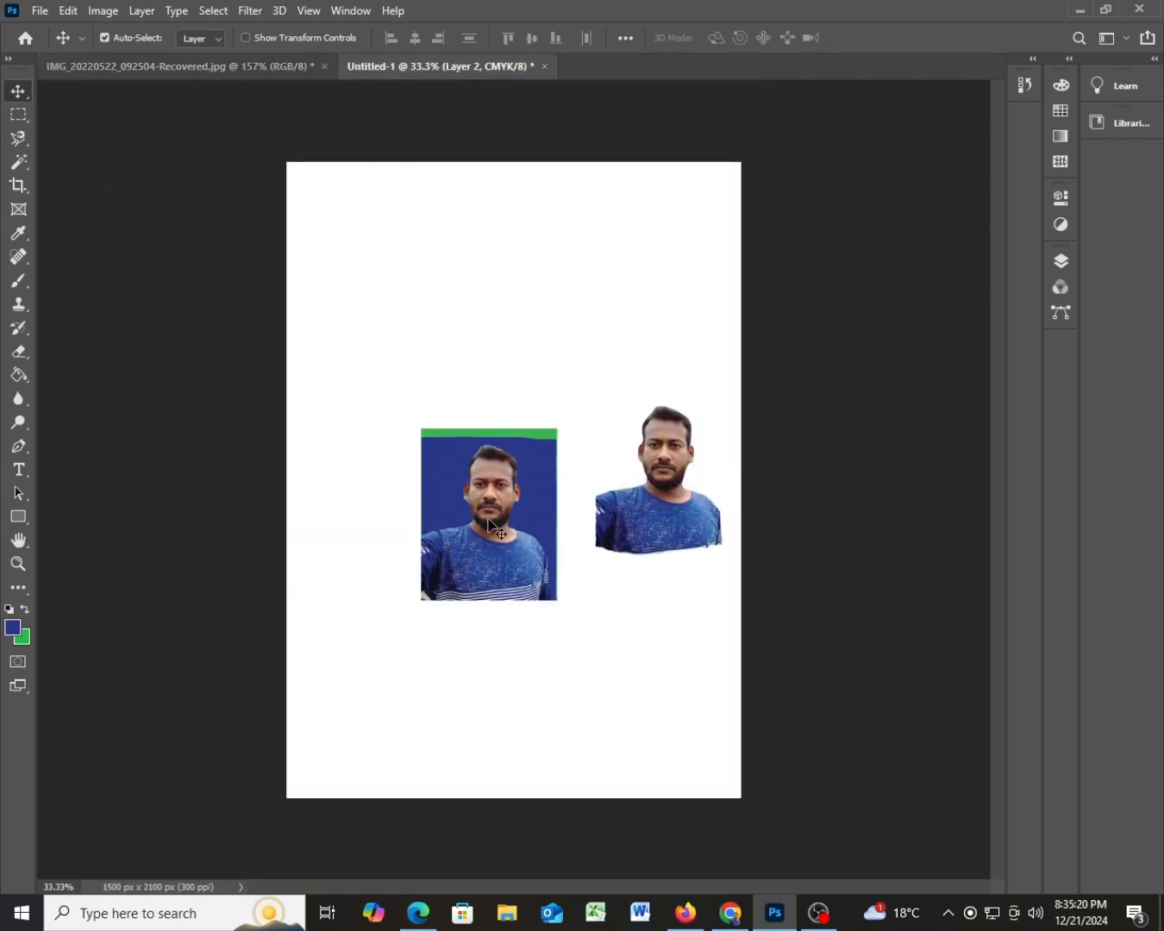
Delete the photo with the blue background from the page and place the man's cut-out centrally in the lower half.
drag(478, 508, 409, 344)
drag(650, 495, 525, 571)
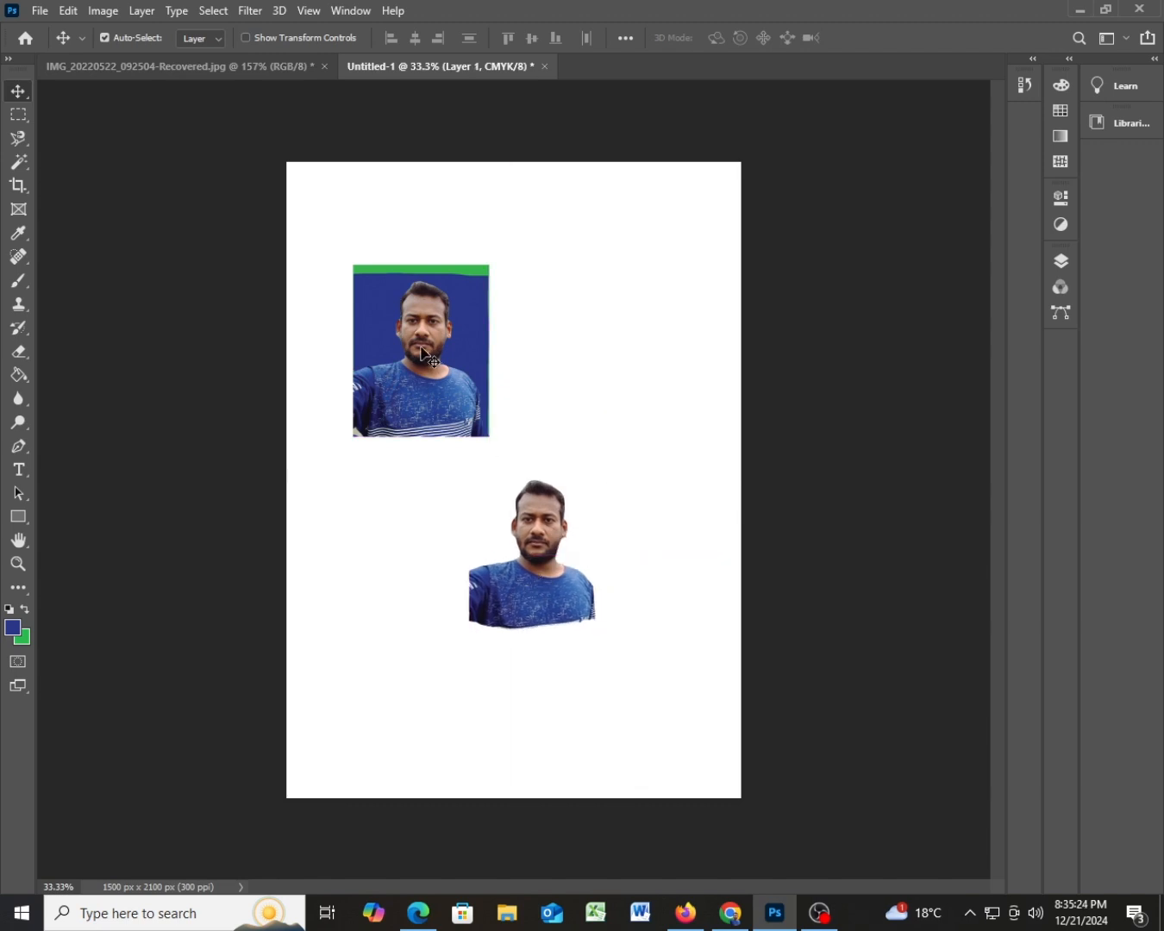
key(Delete)
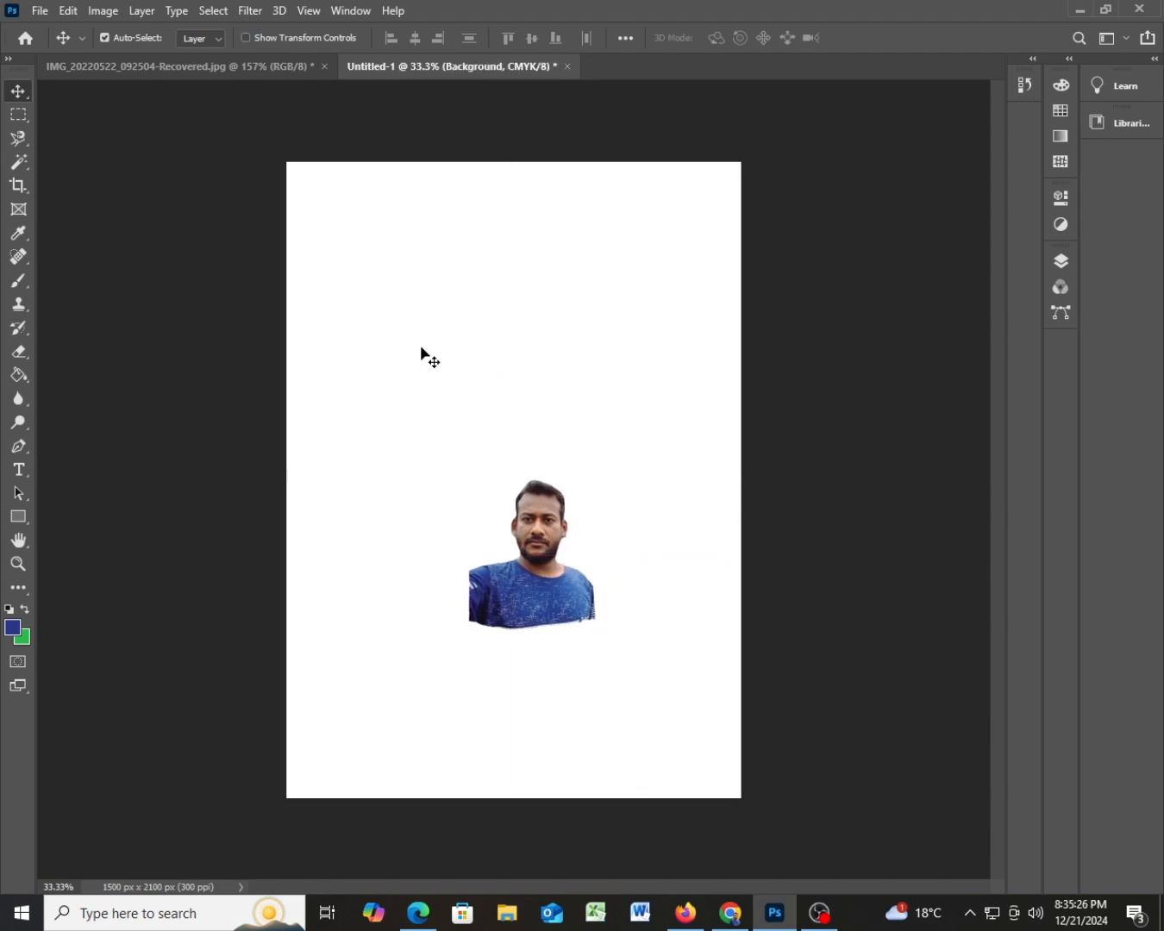
drag(564, 569, 528, 595)
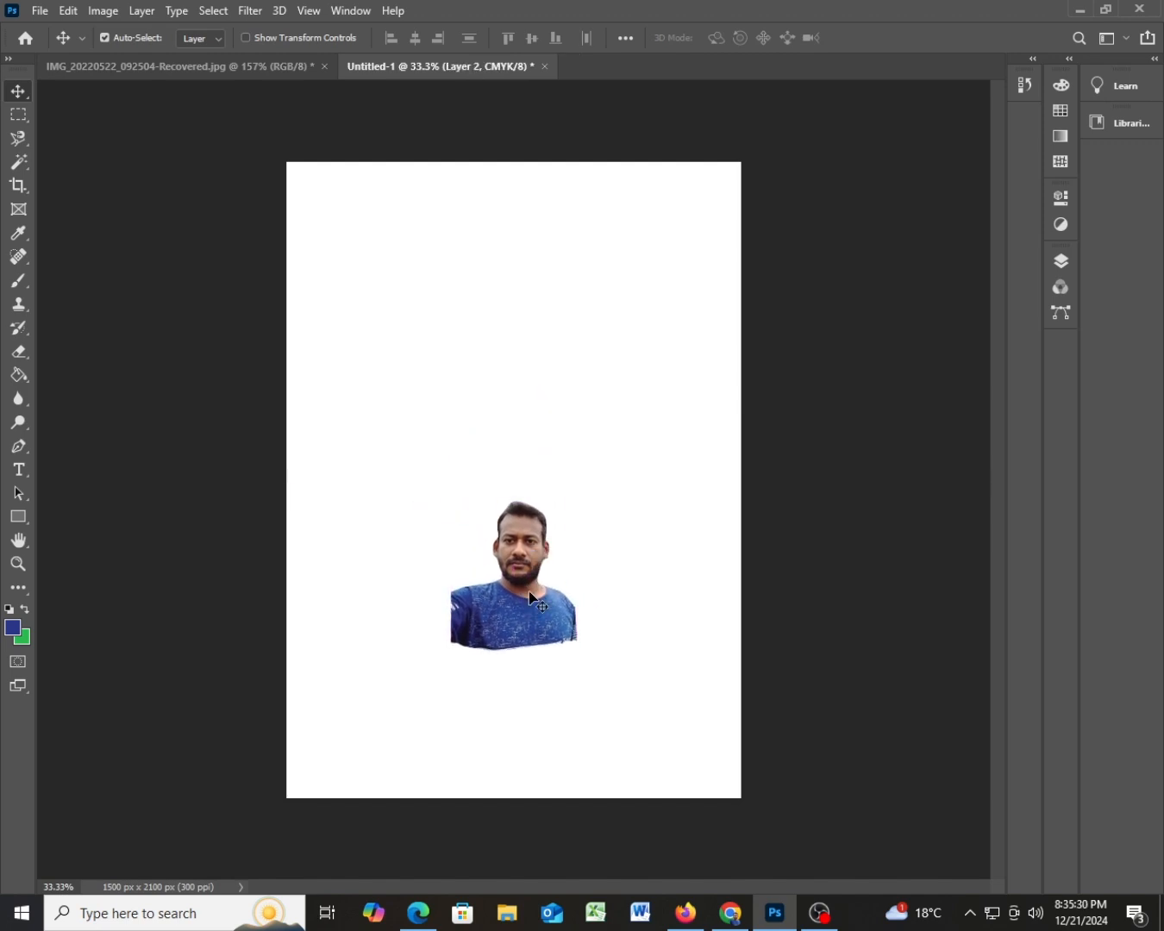
click(40, 10)
click(62, 30)
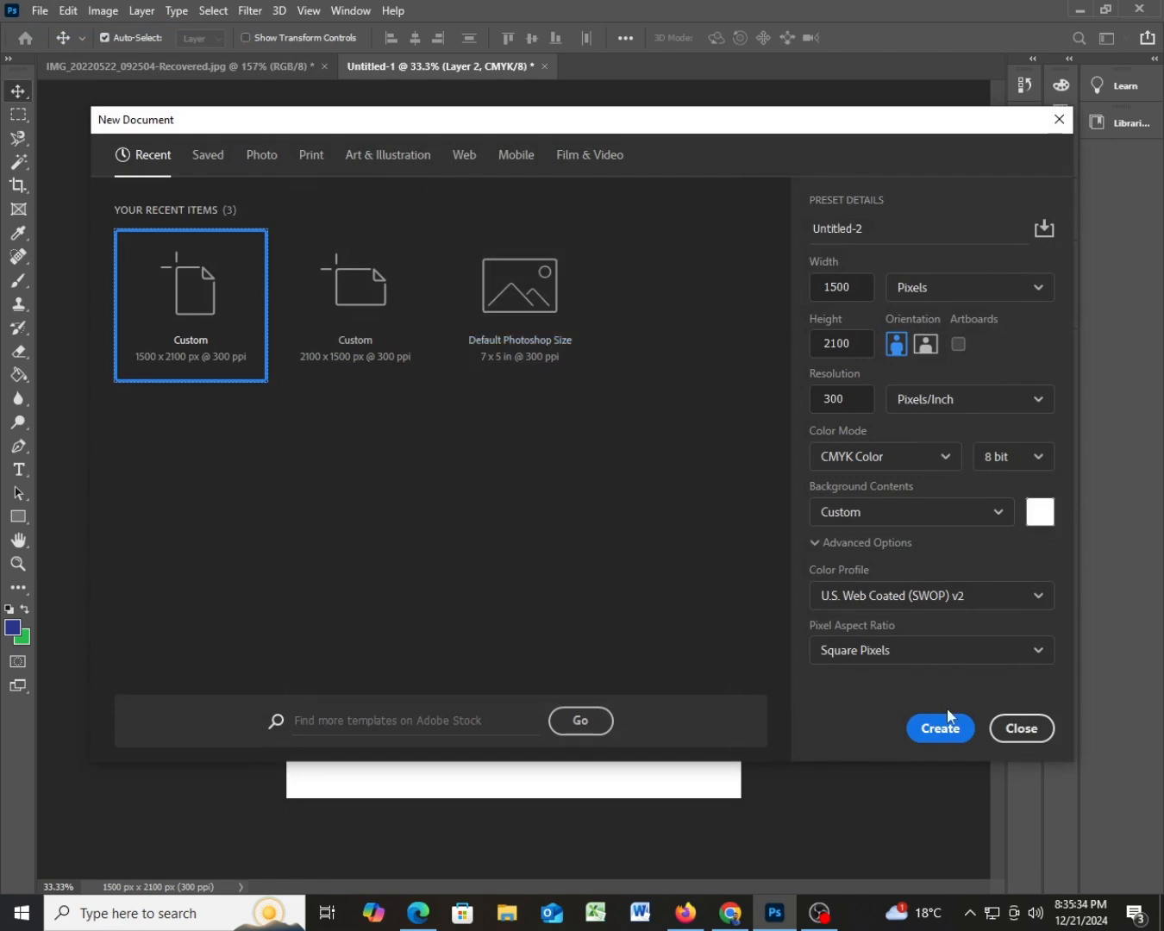
click(1011, 729)
Open the landscape image jttee from the Desktop folder.
click(41, 11)
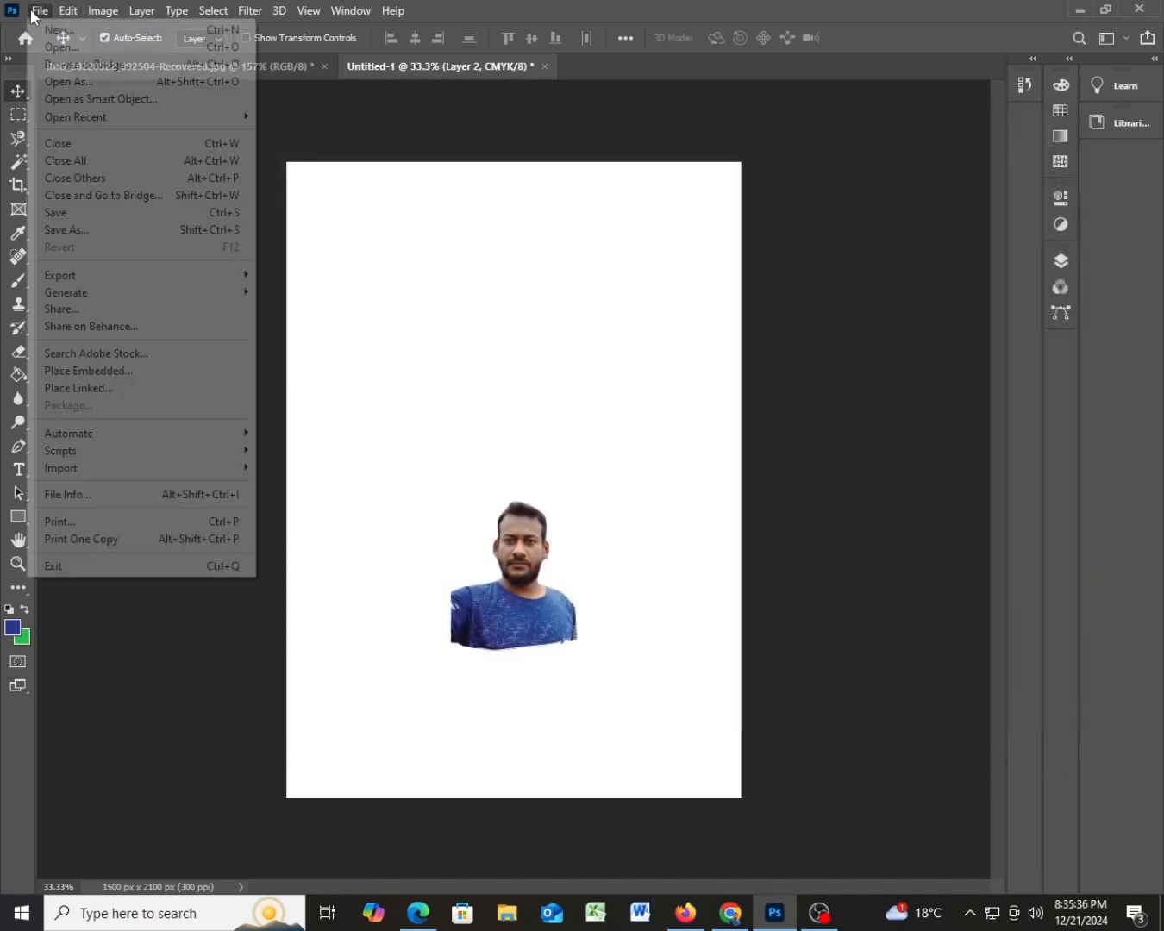
click(62, 48)
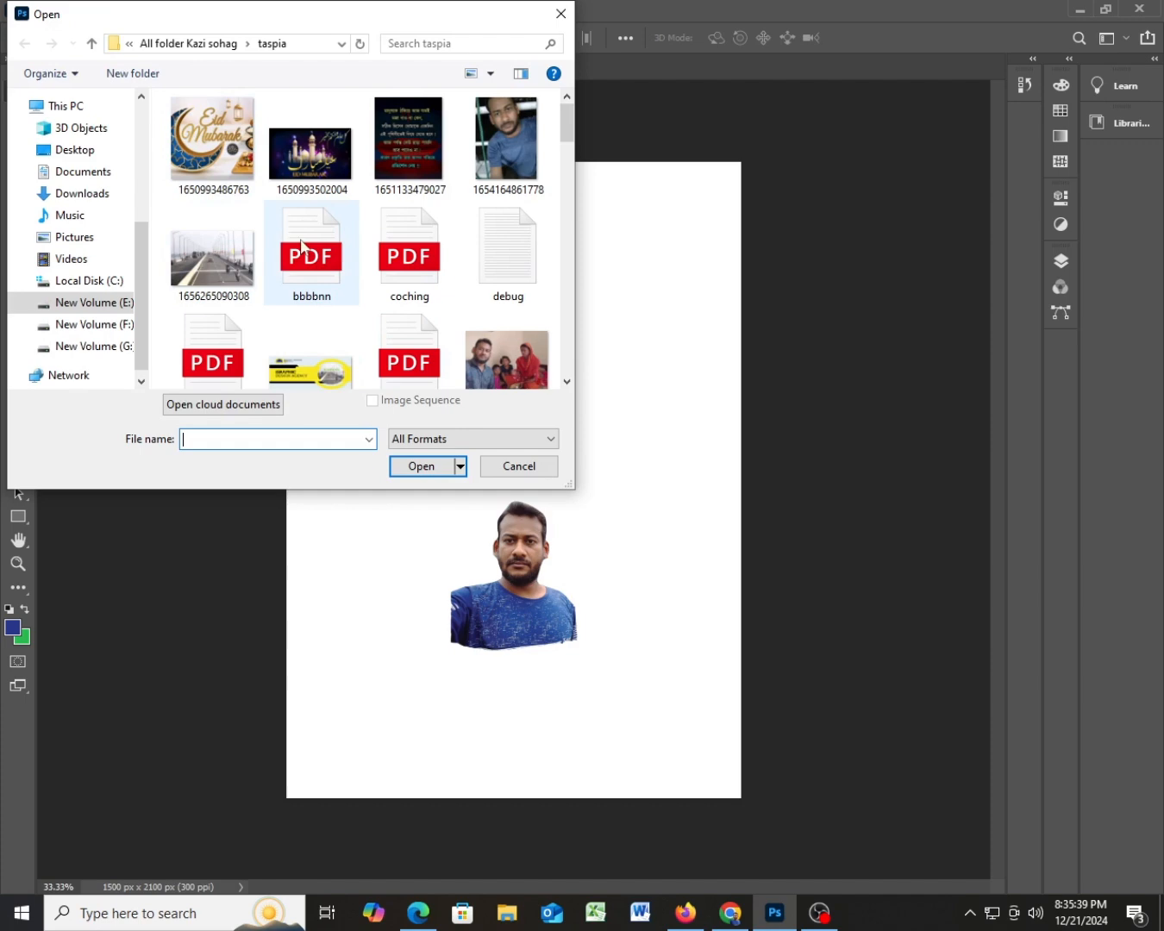
click(64, 153)
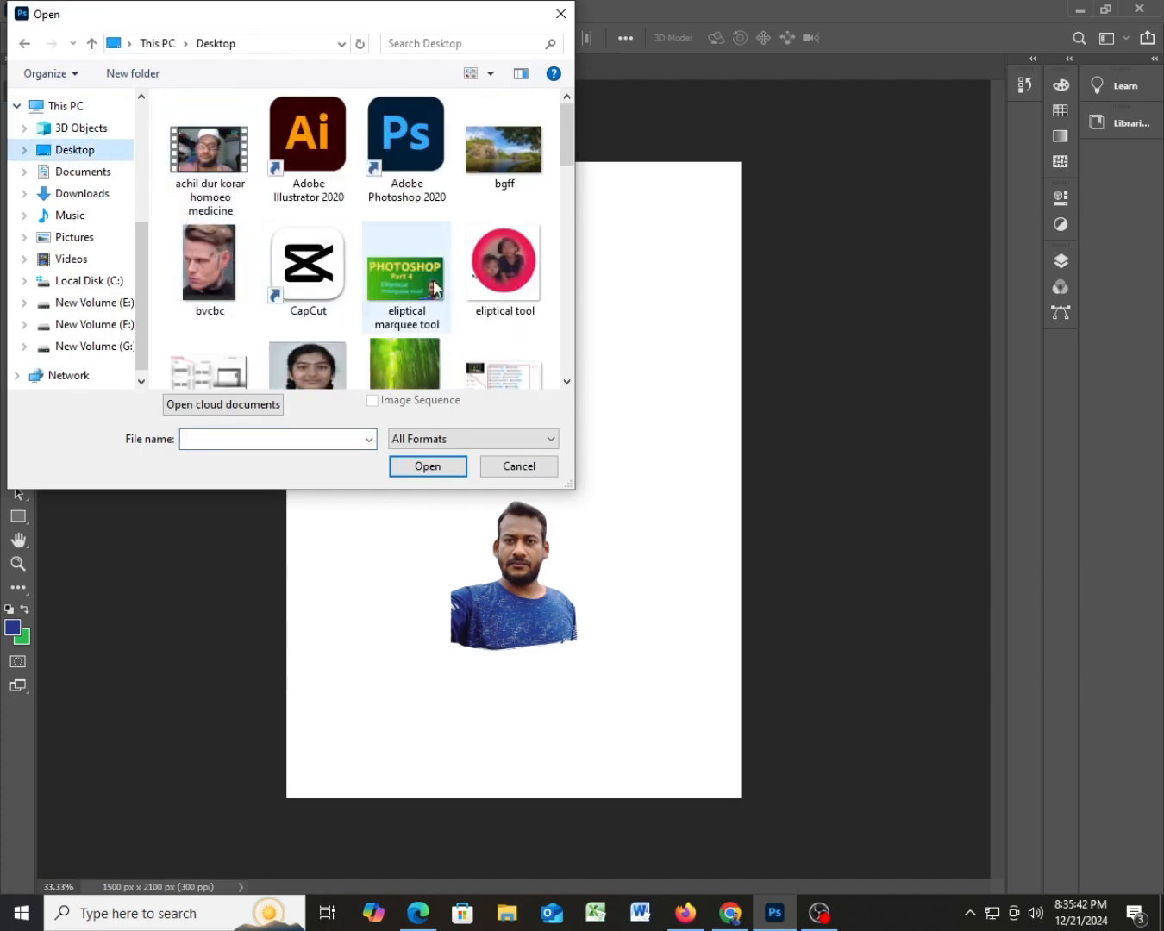
scroll(431, 285, down, 5)
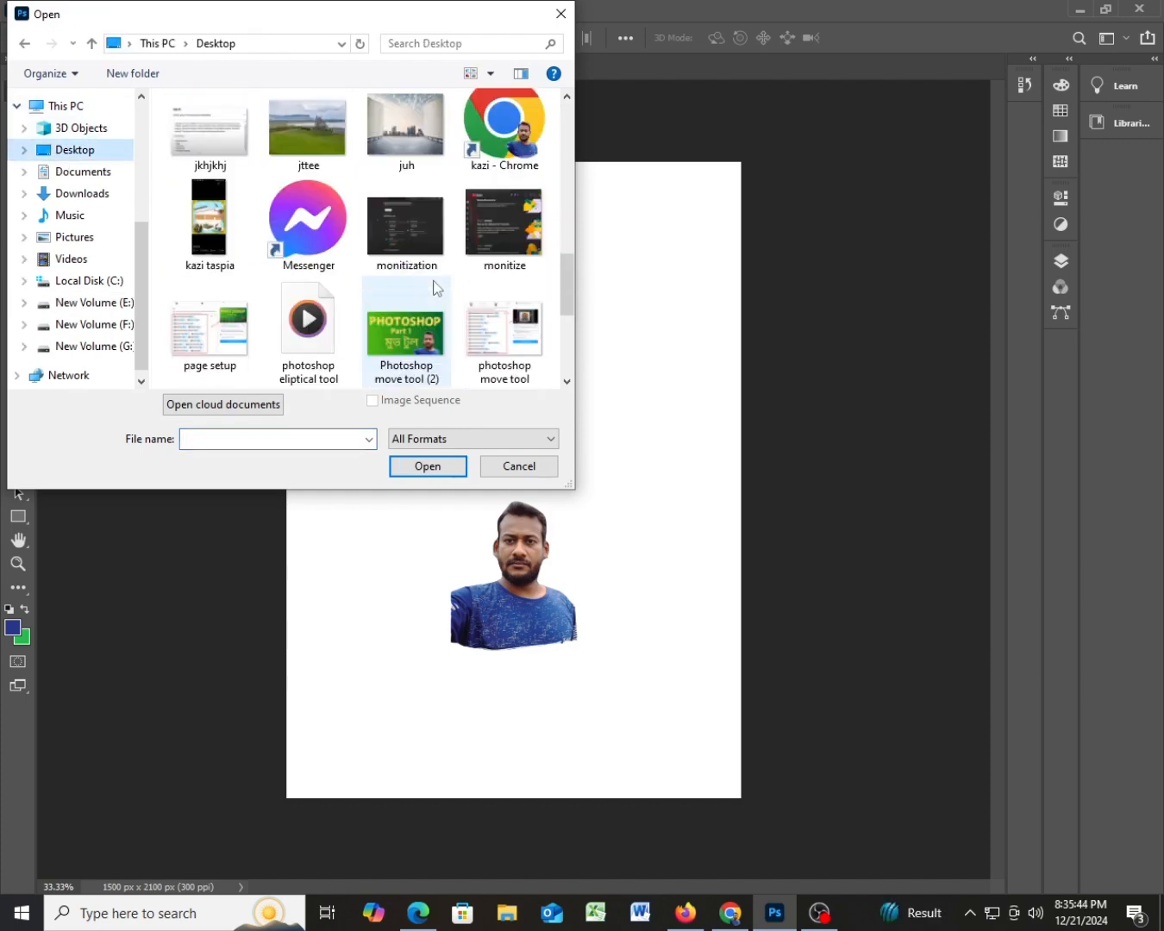
click(307, 134)
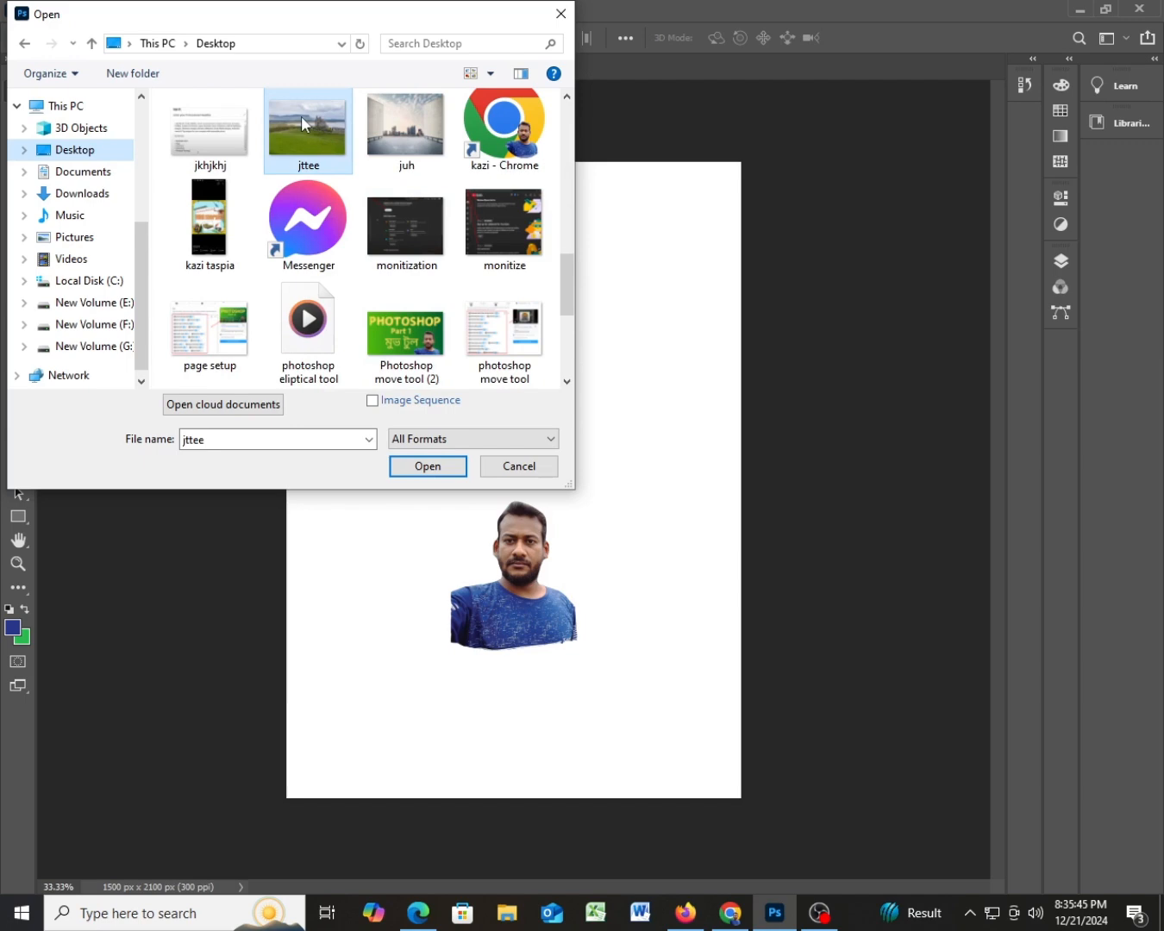
click(425, 467)
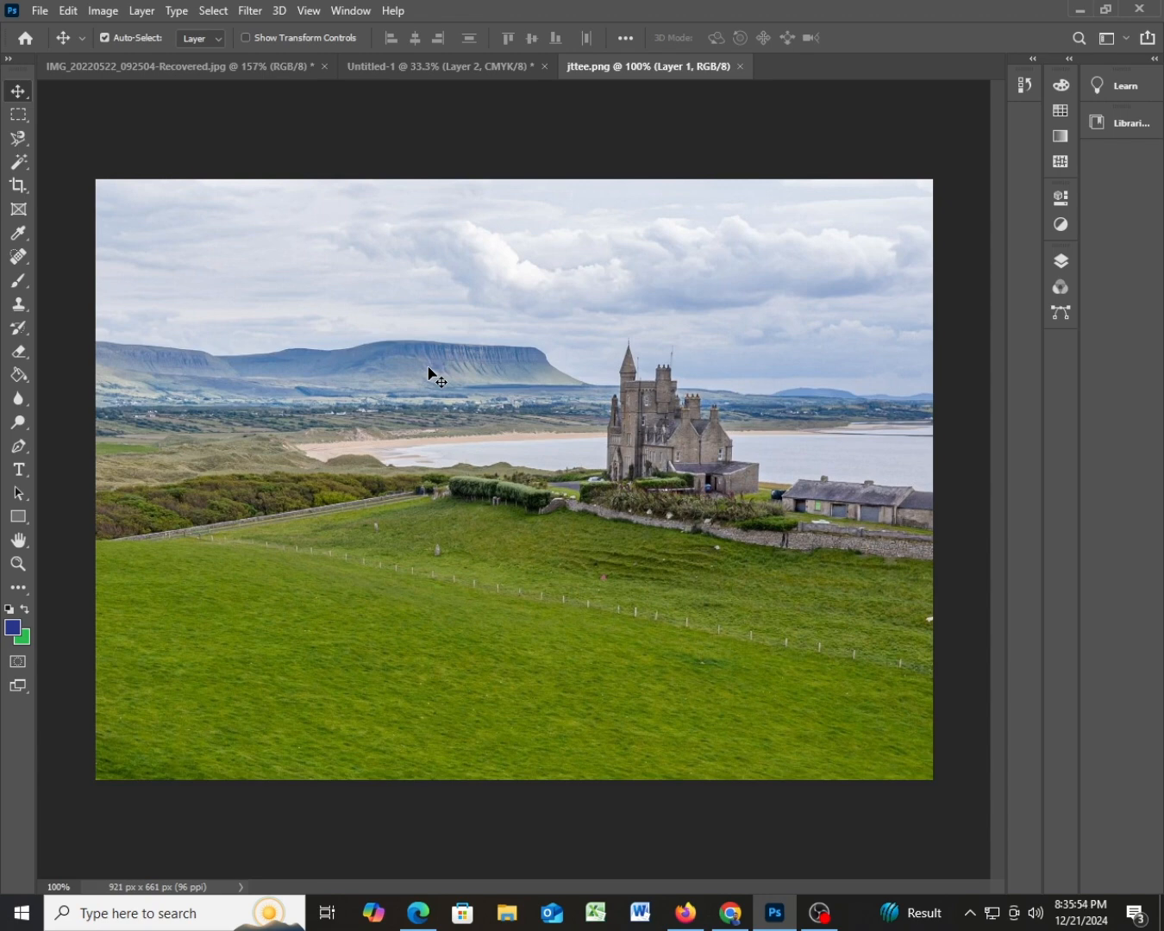
Copy the man's cut-out from the blank-page document onto the grass in the lower part of jttee.png.
click(469, 58)
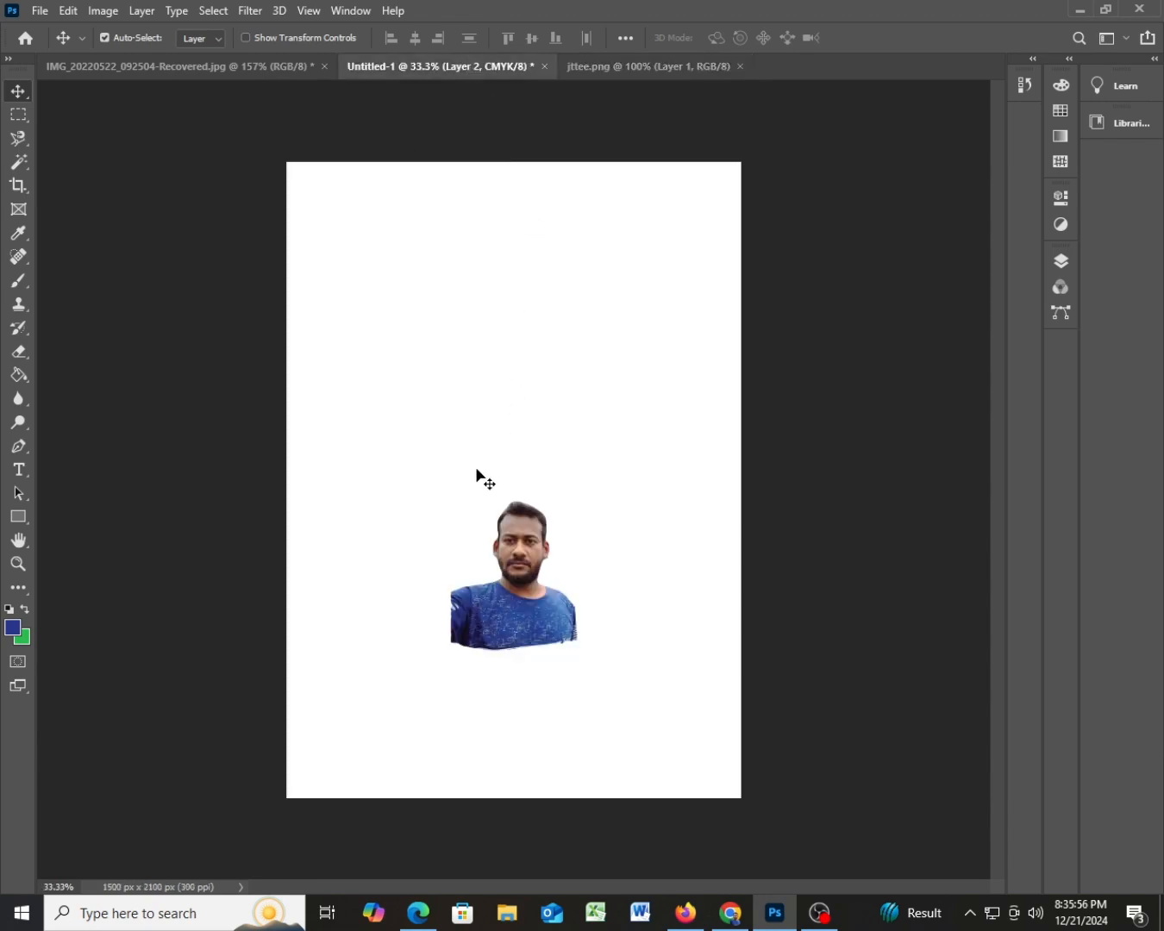
drag(512, 564, 621, 75)
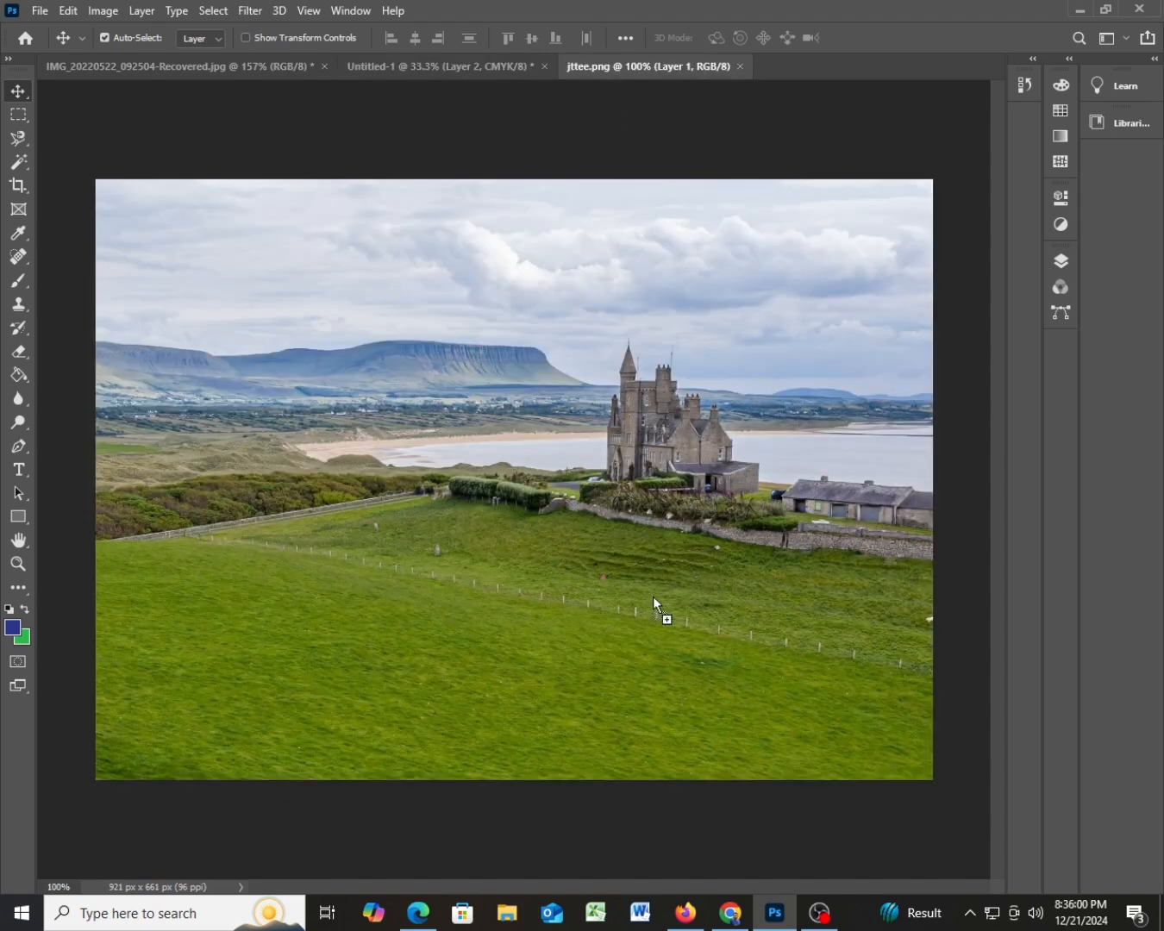
drag(781, 707, 725, 682)
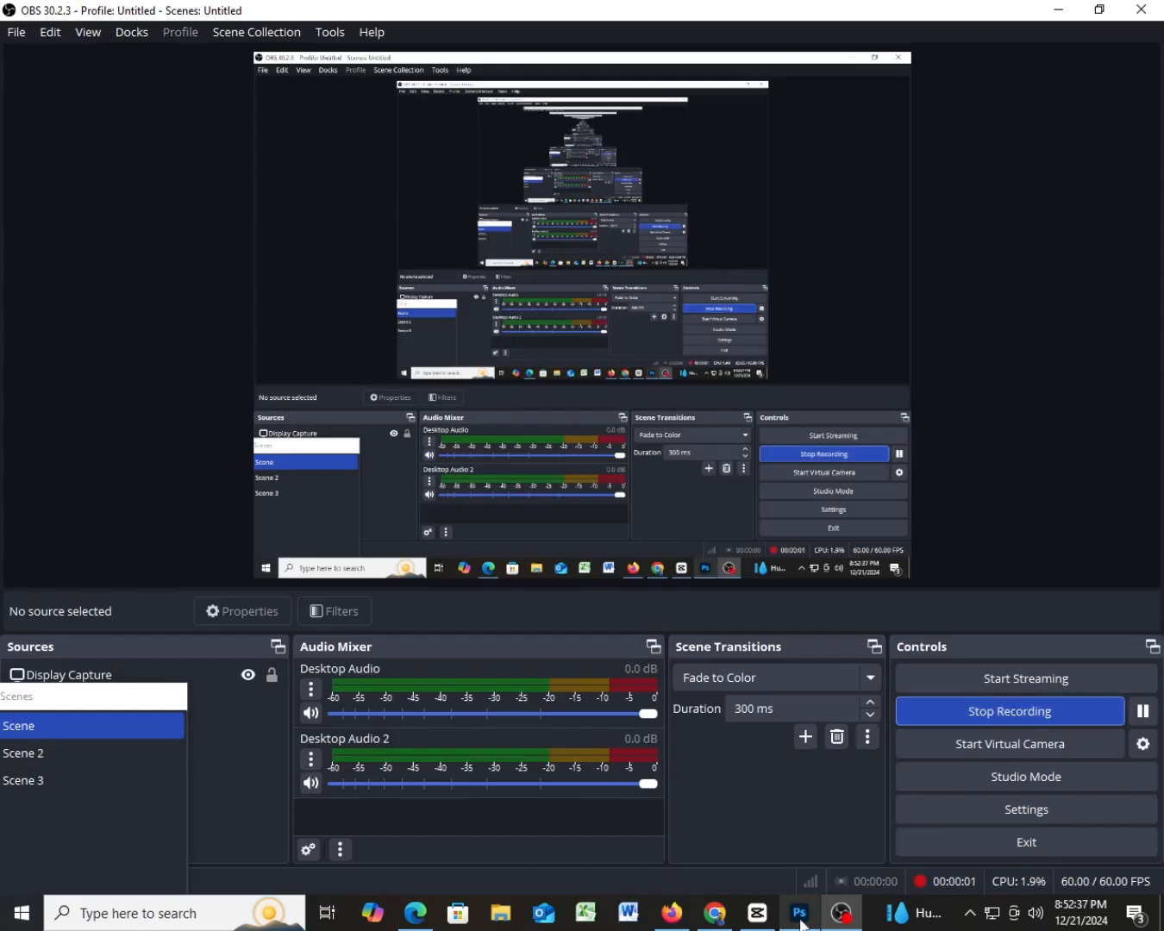
click(840, 913)
click(800, 914)
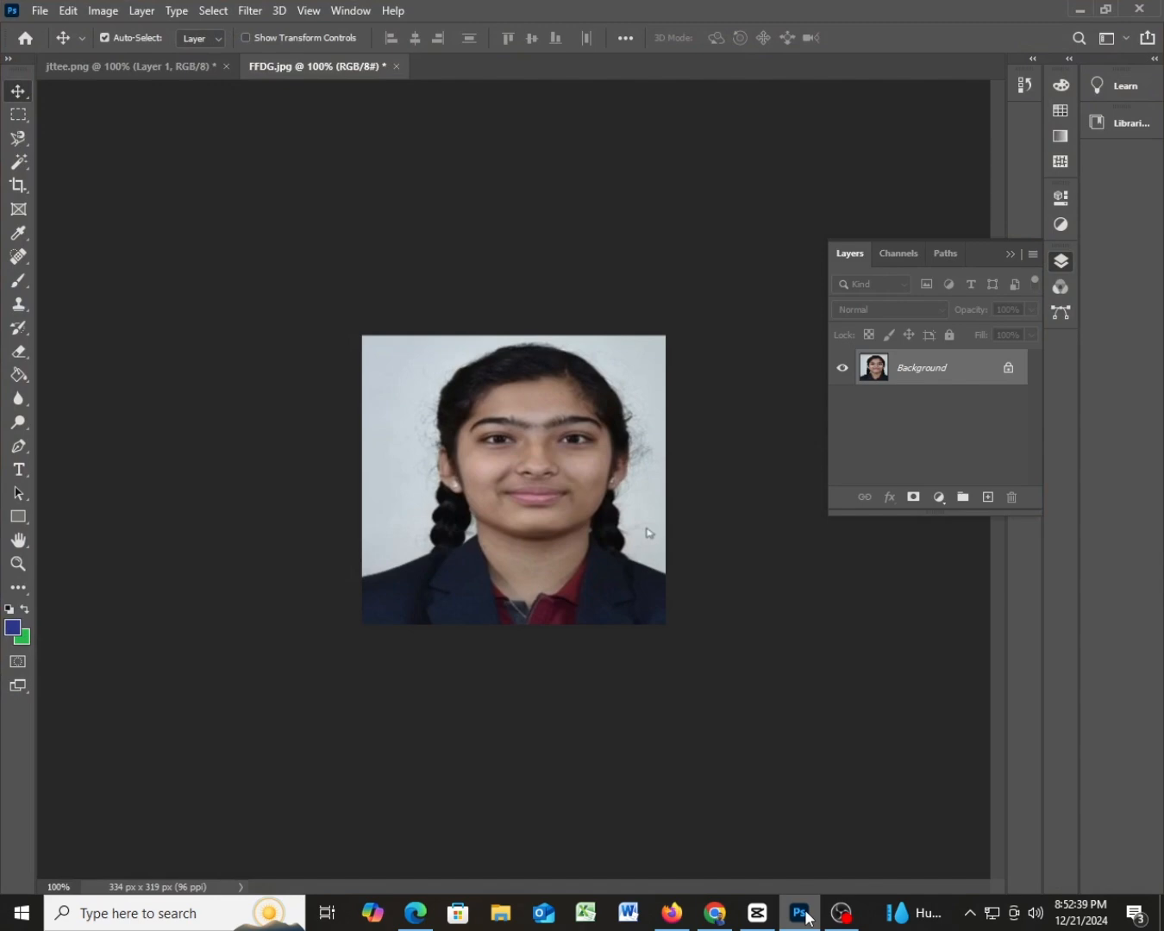
click(797, 917)
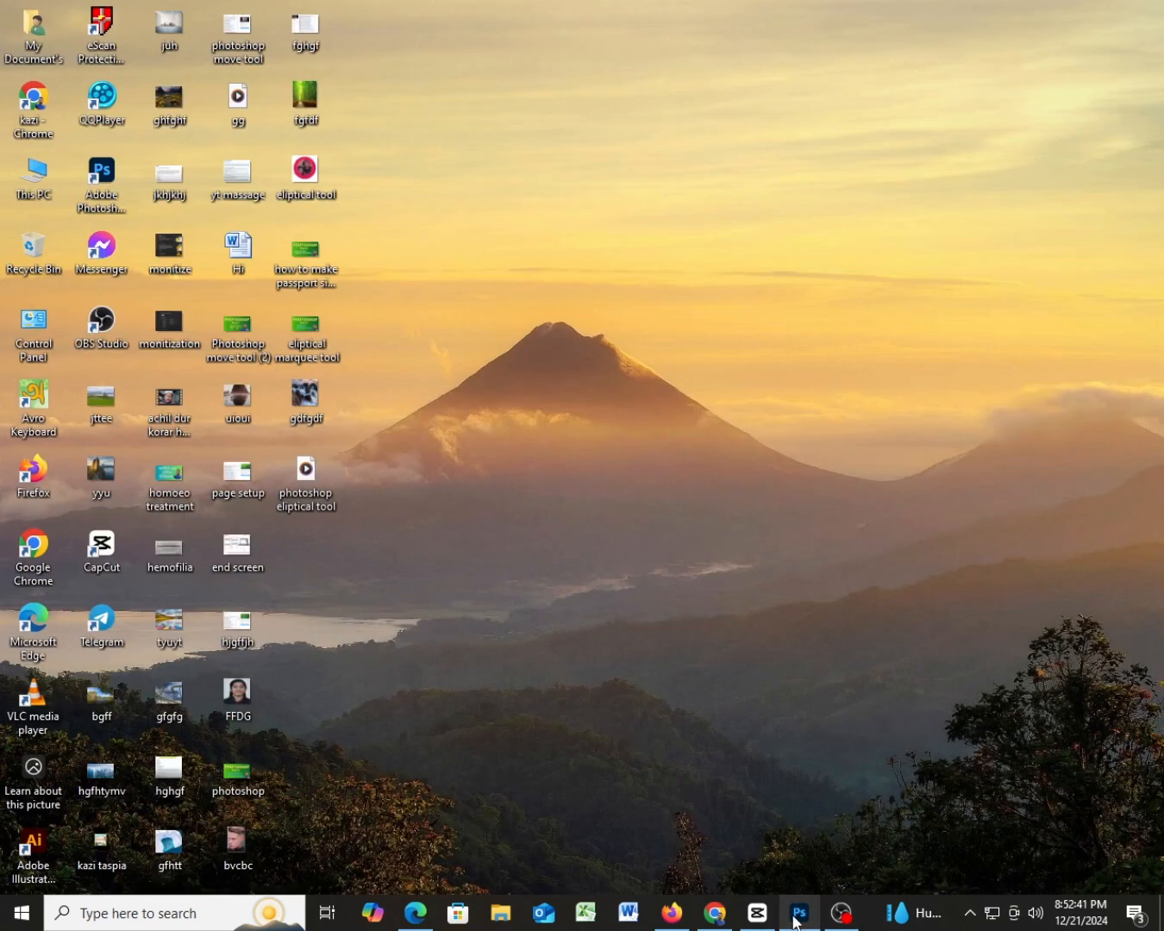
Trace the girl in FFDG.jpg with the Magnetic Lasso tool and mask out everything outside the selection.
click(795, 912)
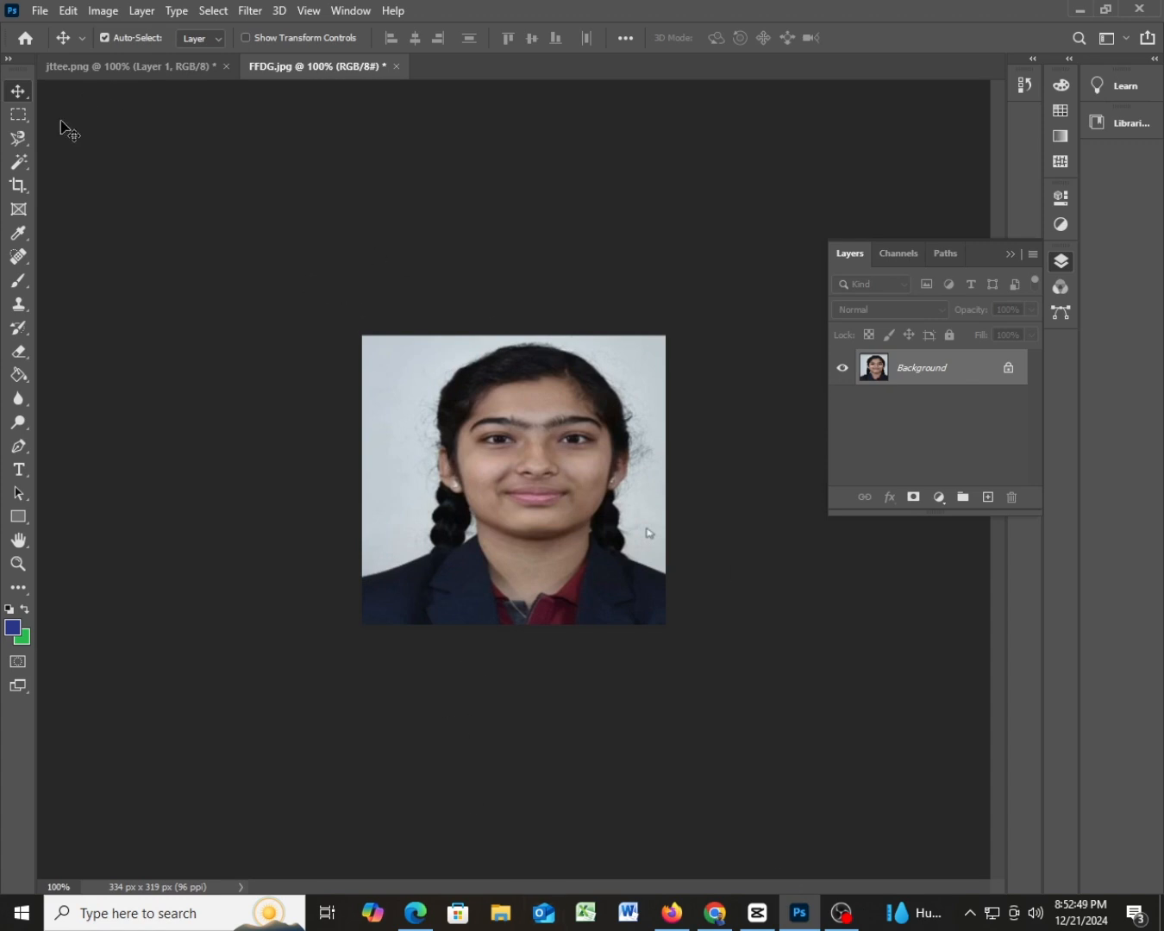
click(17, 139)
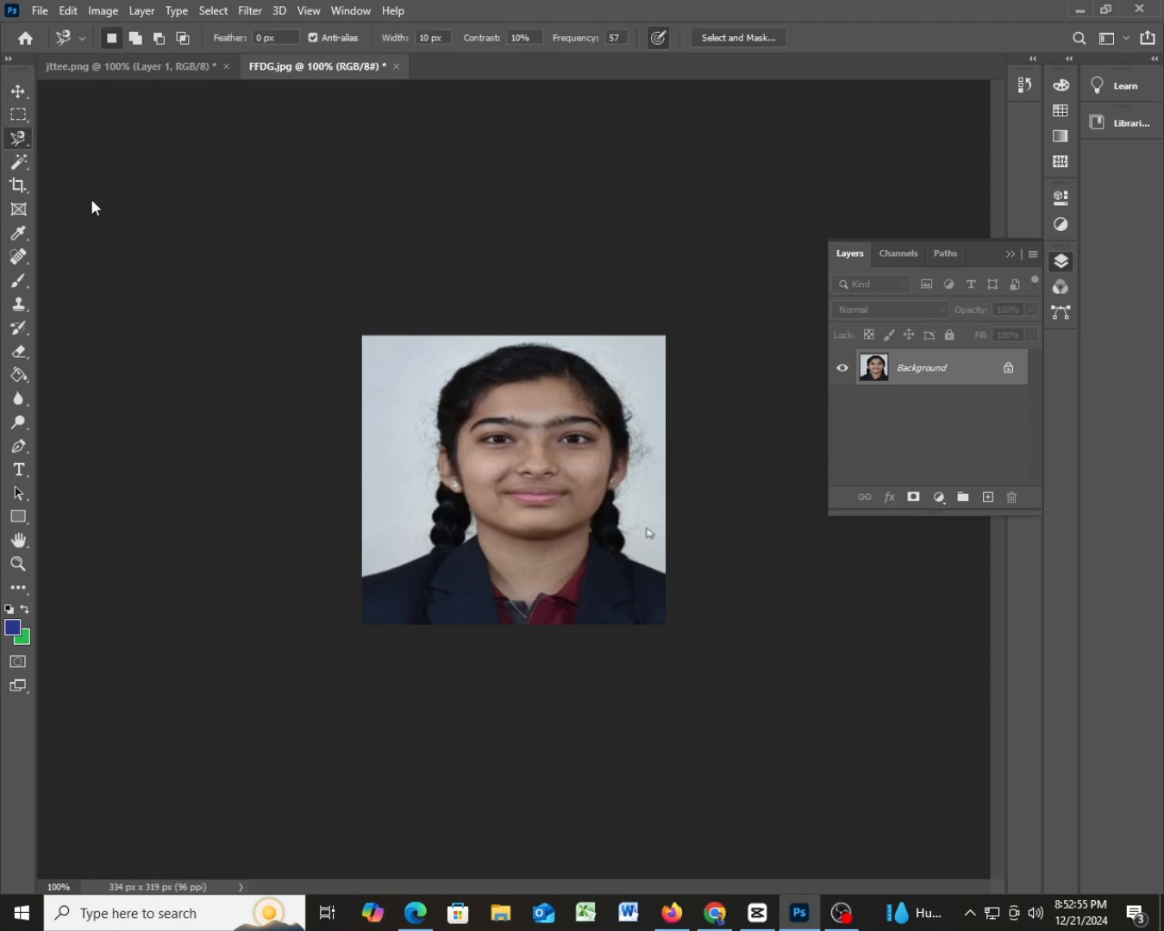
right_click(27, 142)
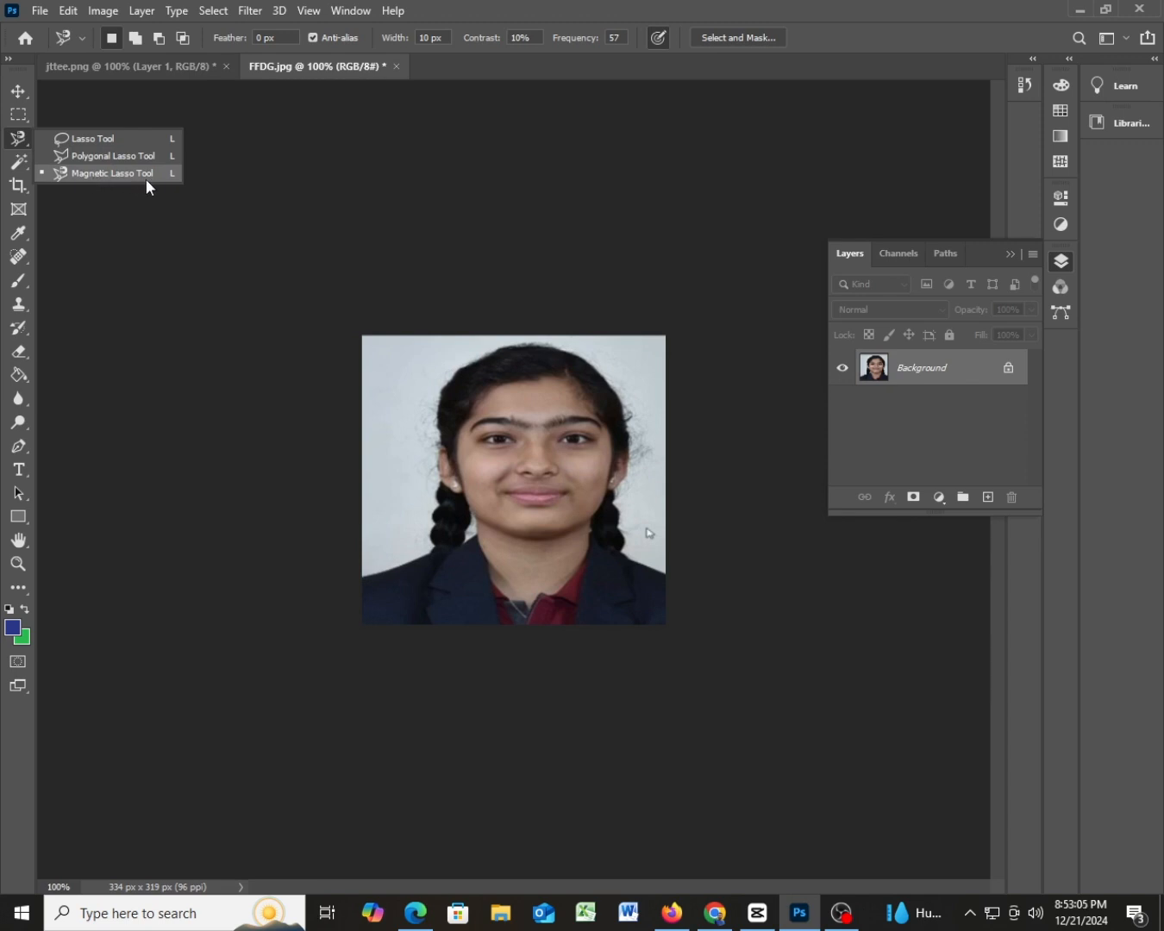
click(117, 174)
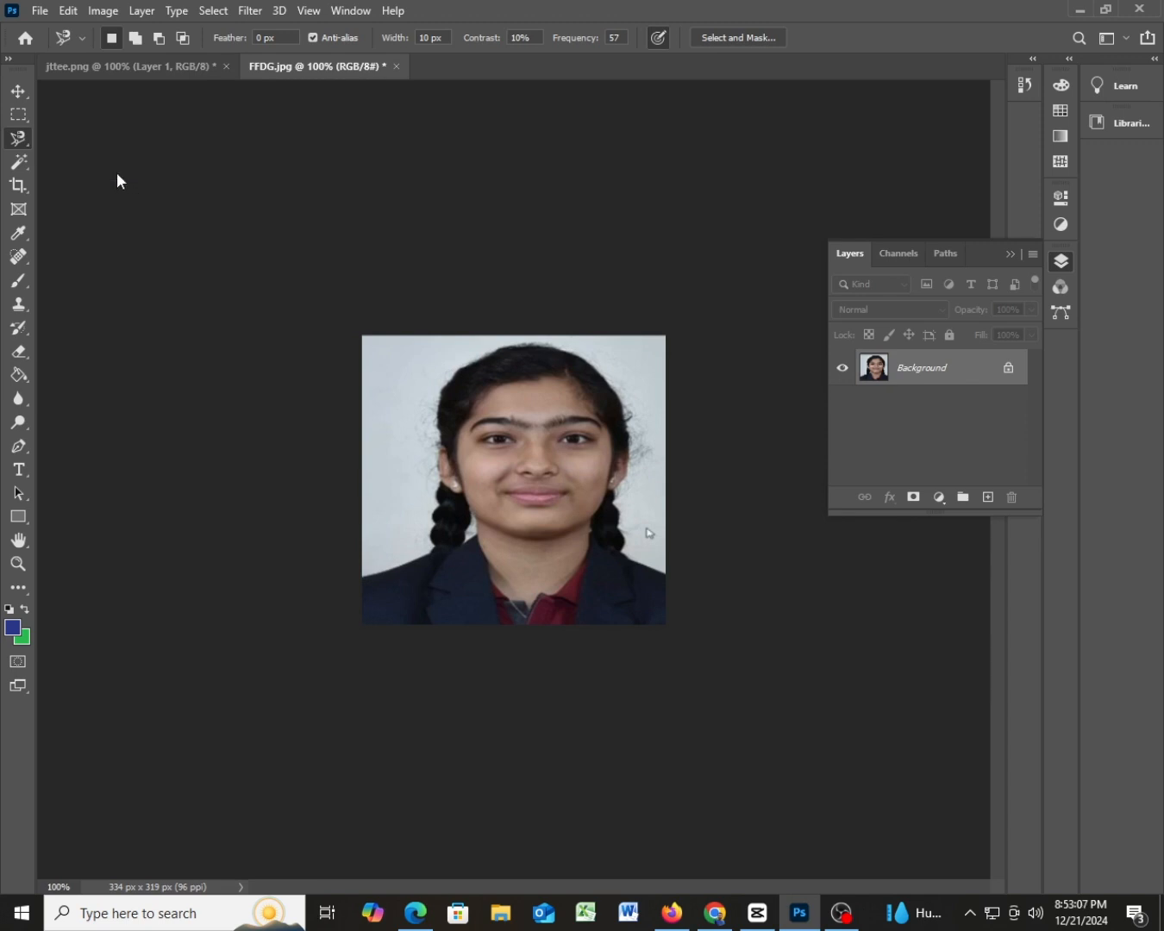
click(363, 574)
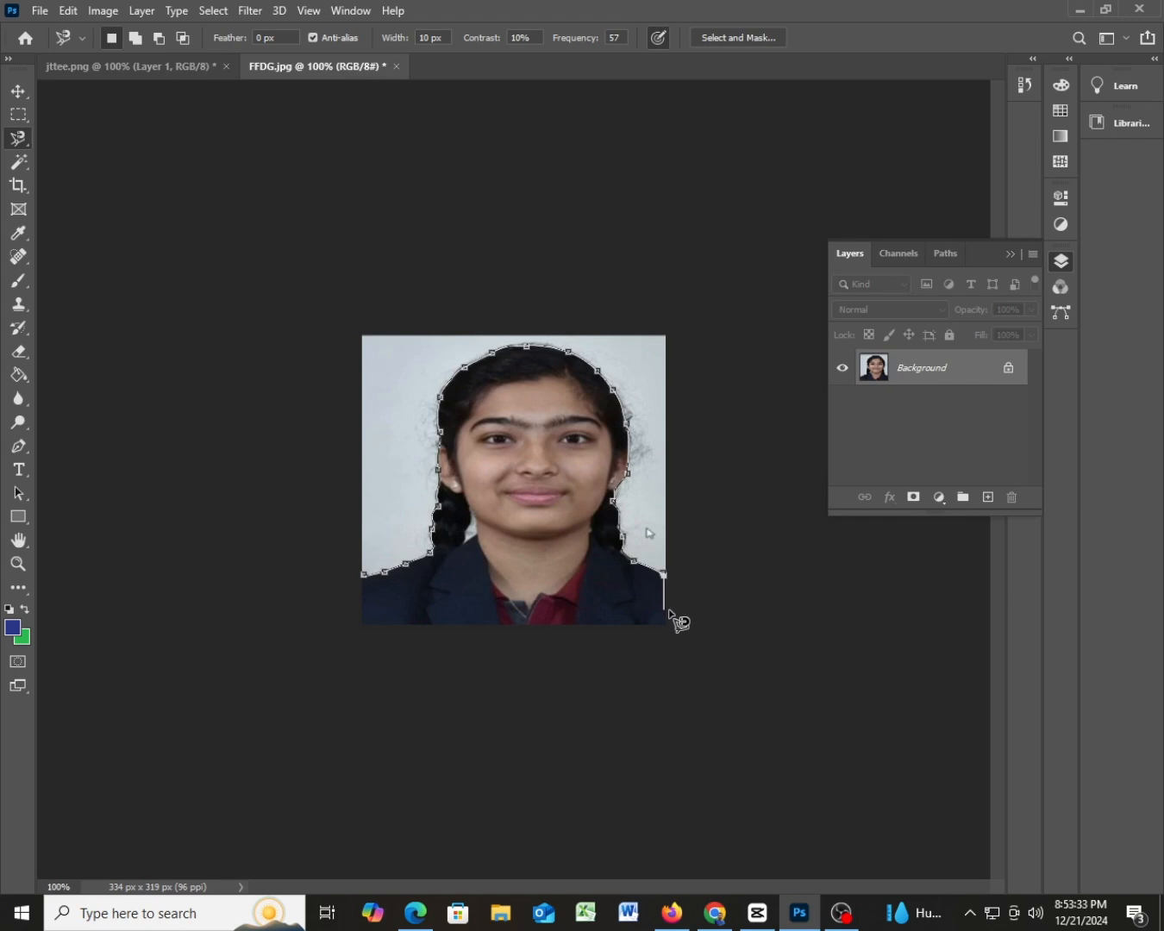
click(363, 576)
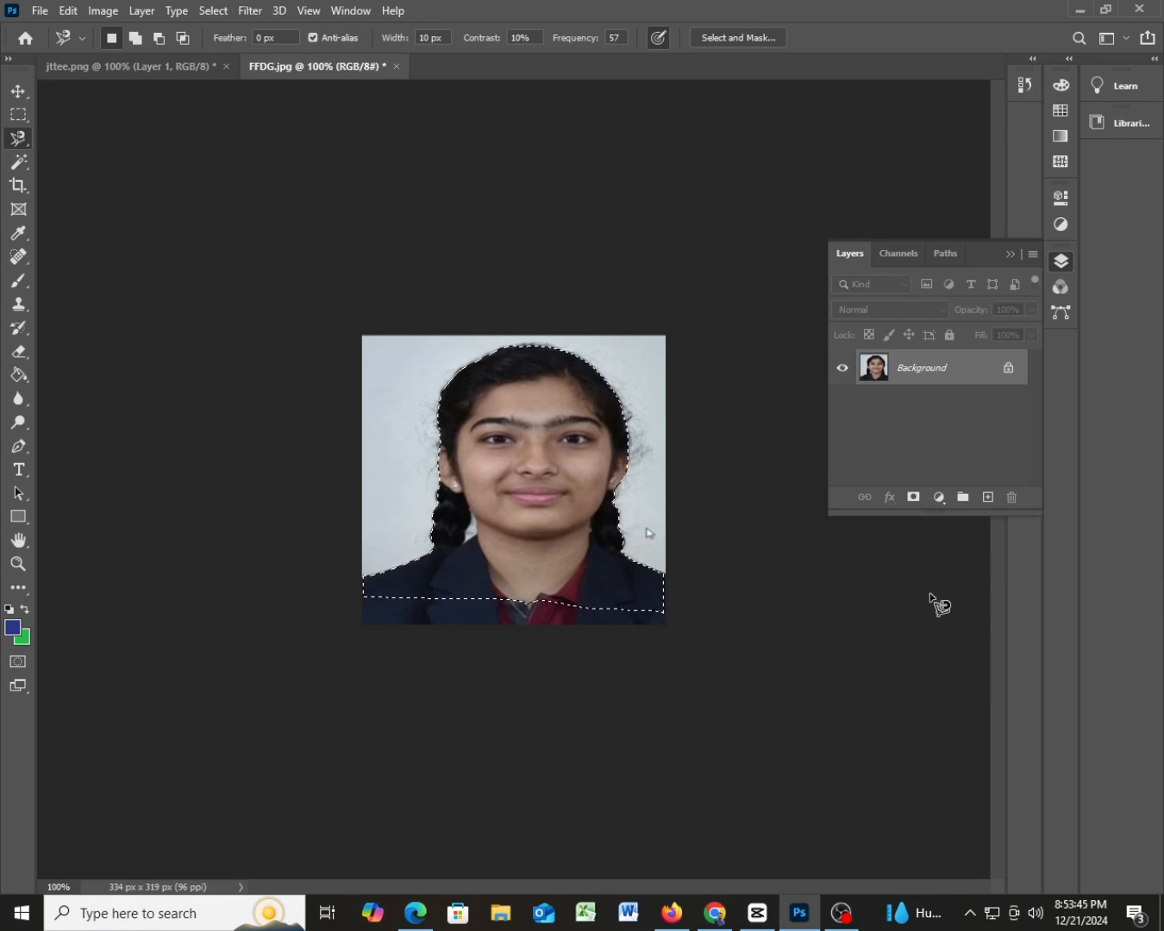
click(912, 502)
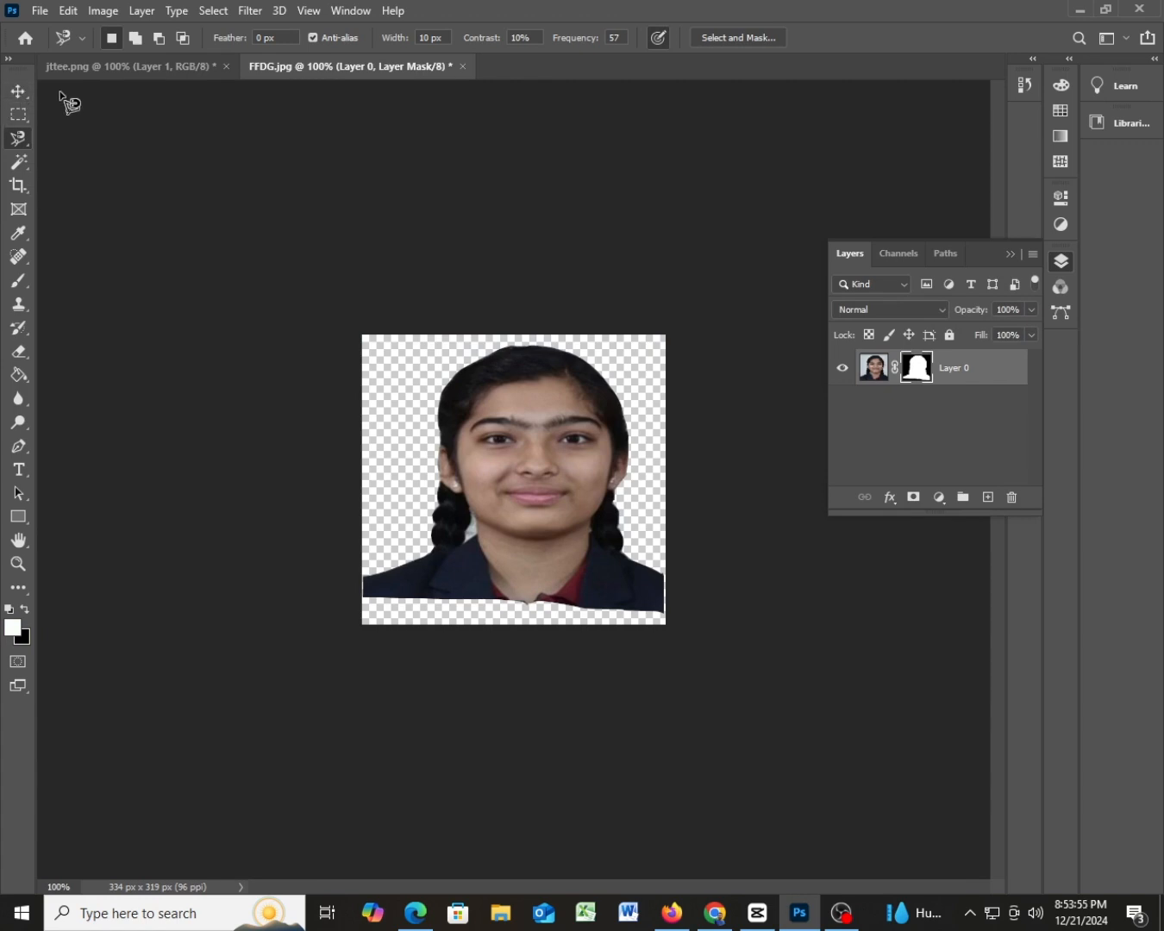
Copy the girl's masked cut-out into jttee.png with the Move tool and place it in the lower-left corner of the landscape.
click(18, 92)
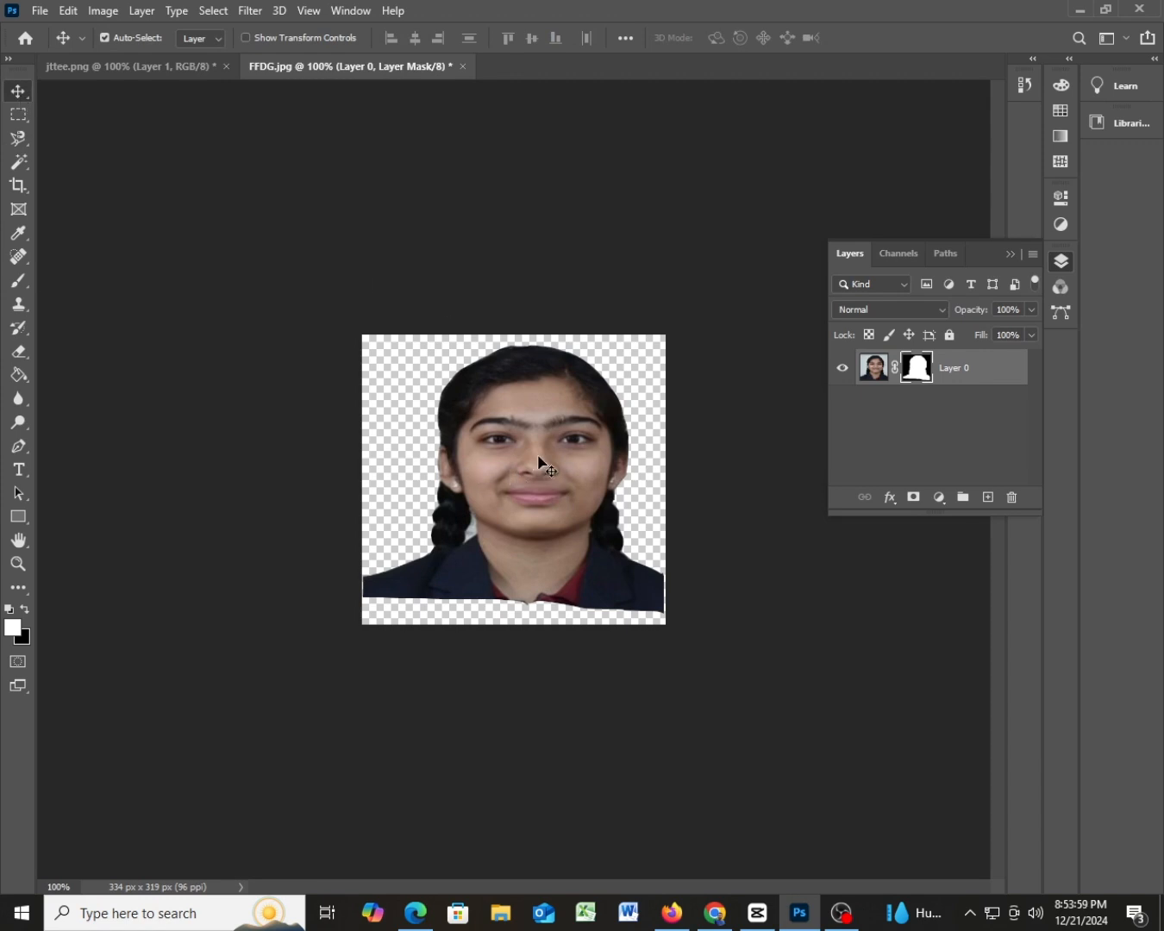
drag(539, 463, 318, 292)
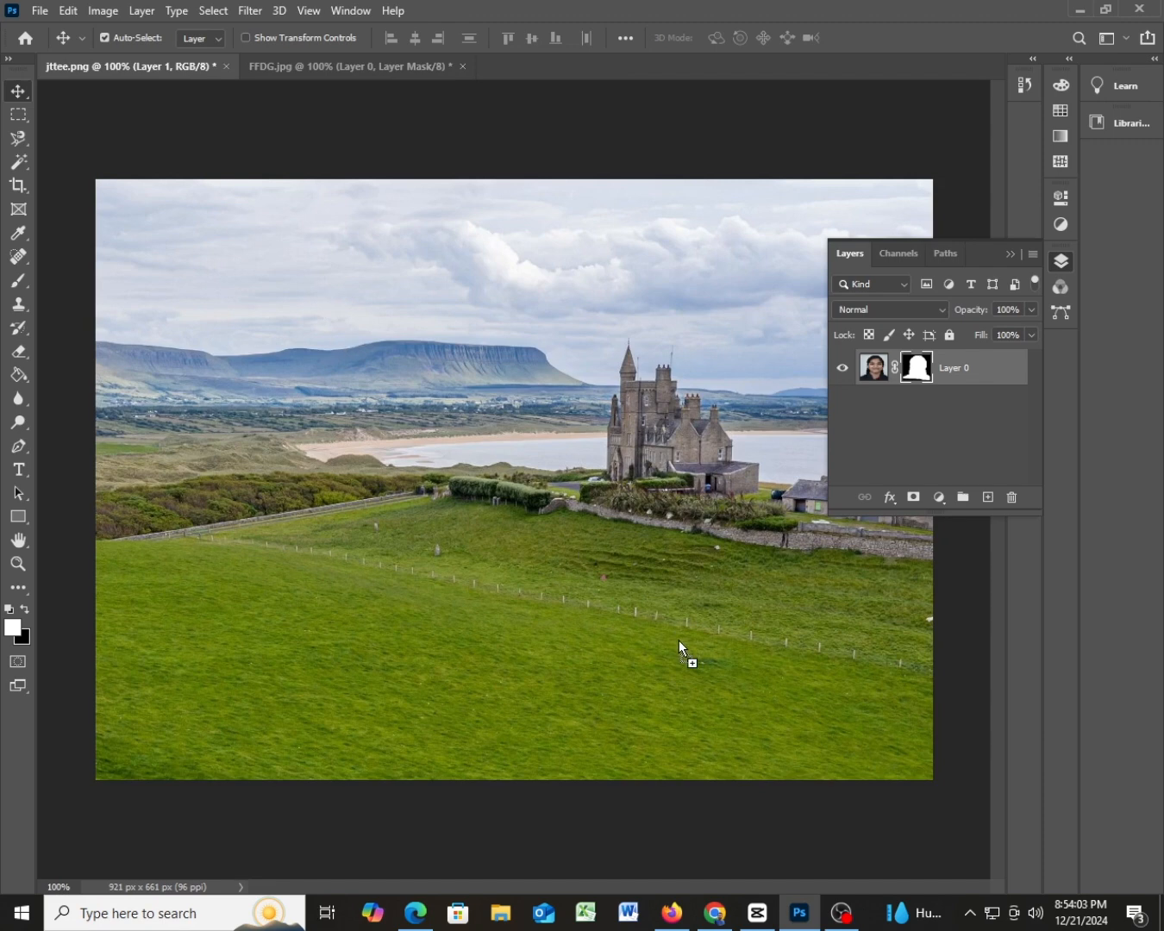
drag(679, 640, 511, 692)
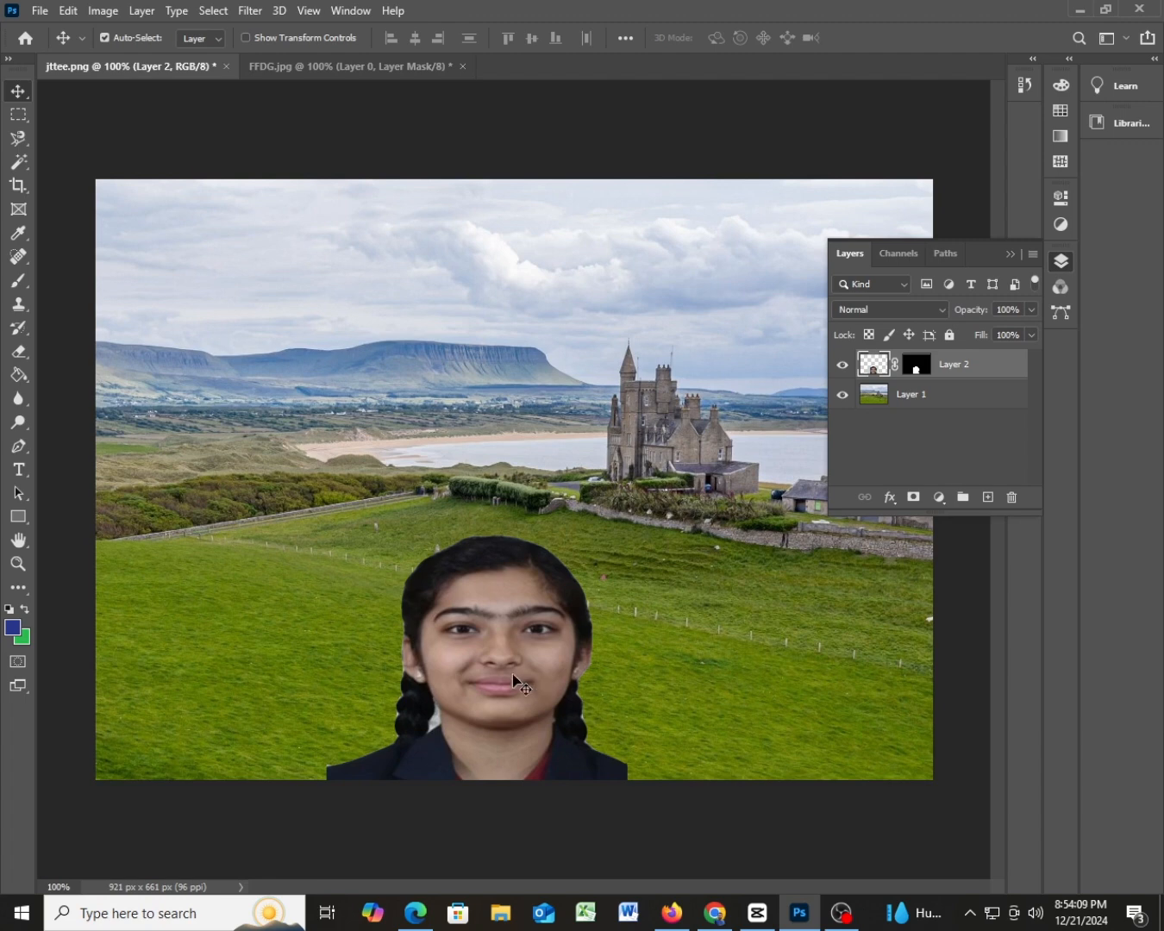
drag(513, 681, 269, 666)
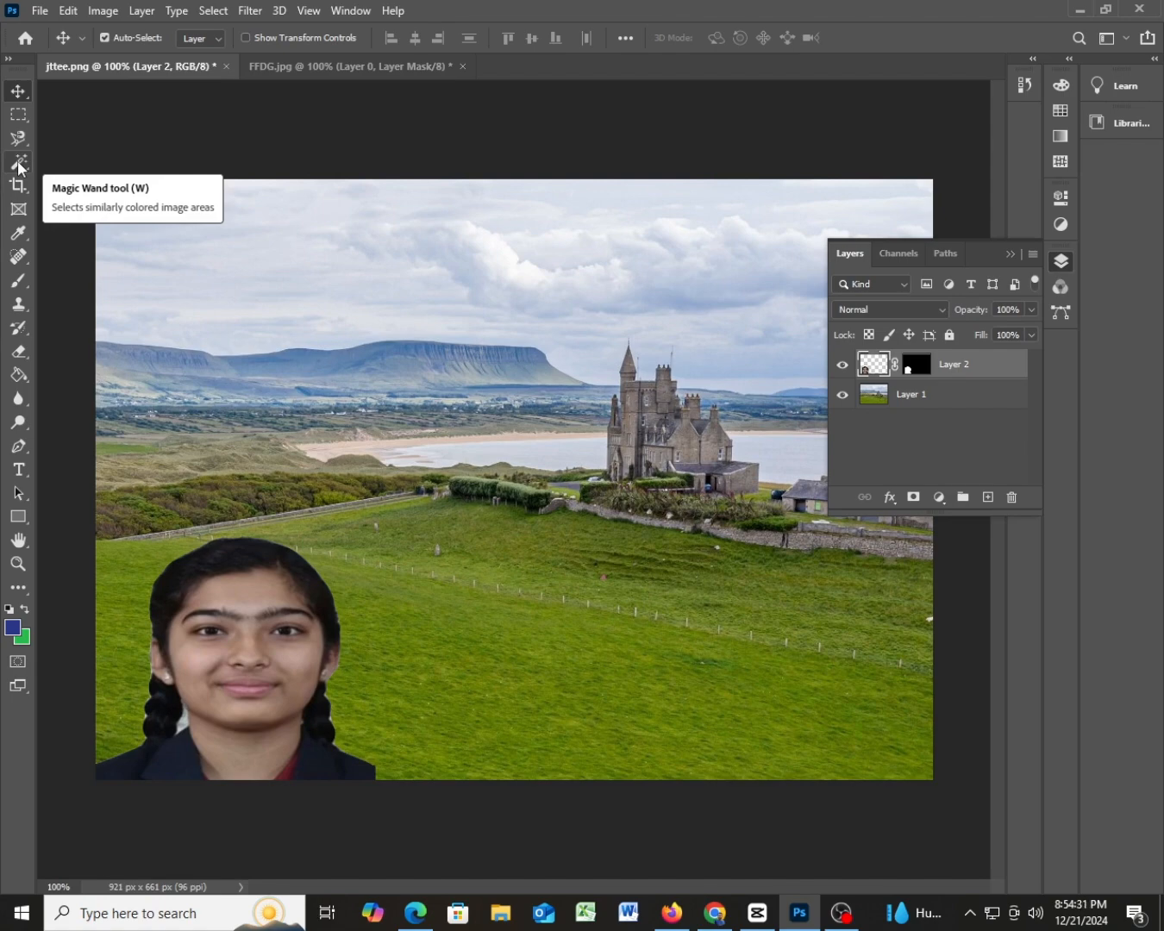
Delete the leftover grey background between the girl's braid and neck with the Magic Wand tool, and clear the selection.
scroll(18, 169, up, 10)
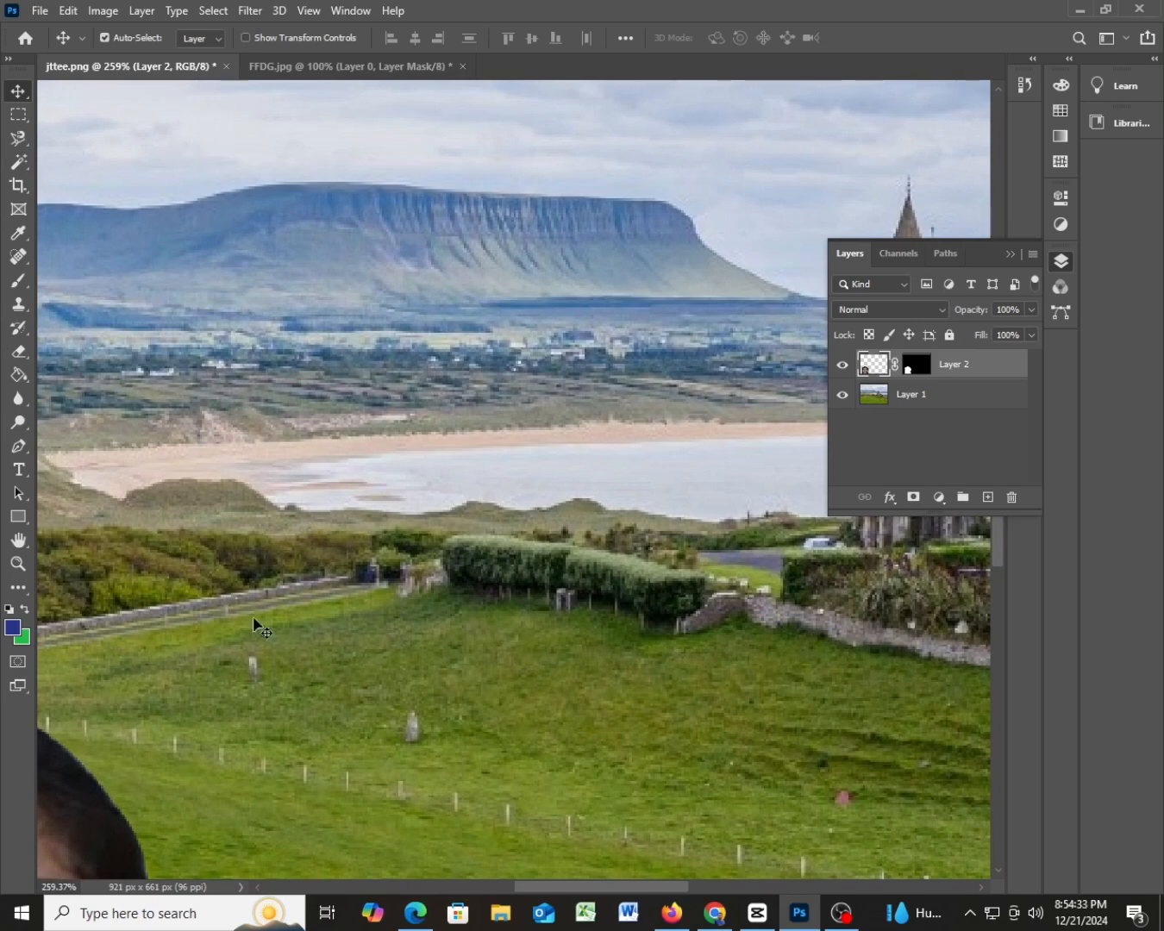
drag(249, 642, 689, 163)
drag(334, 735, 500, 596)
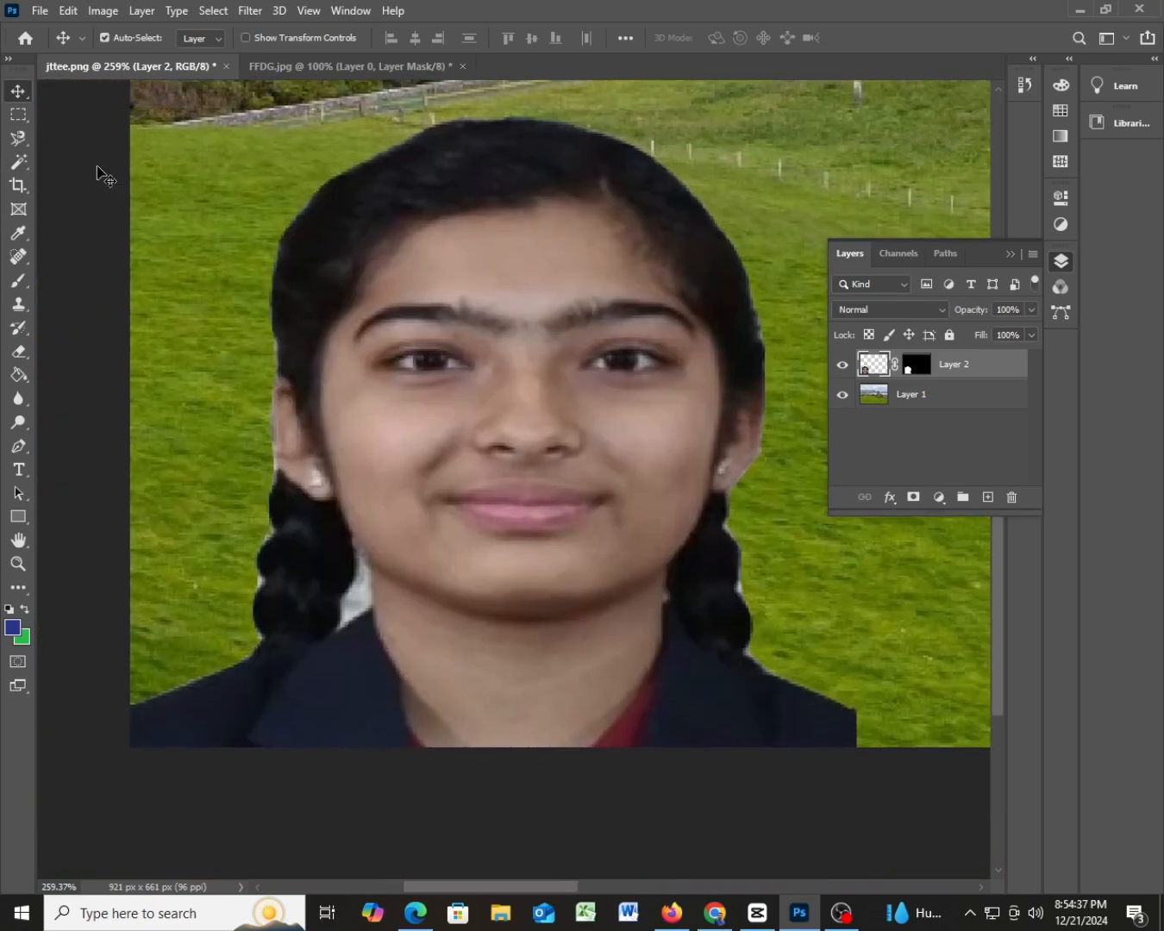
click(21, 164)
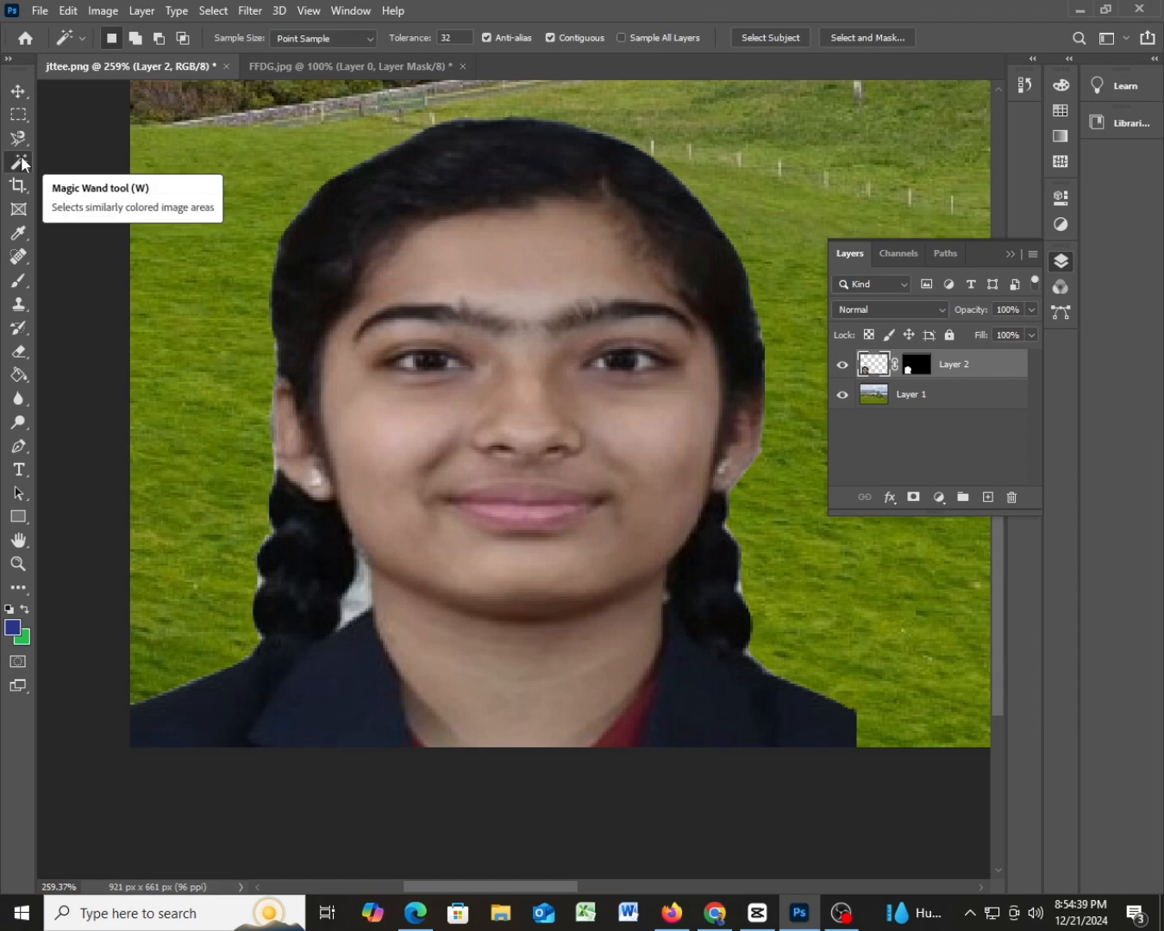
click(362, 598)
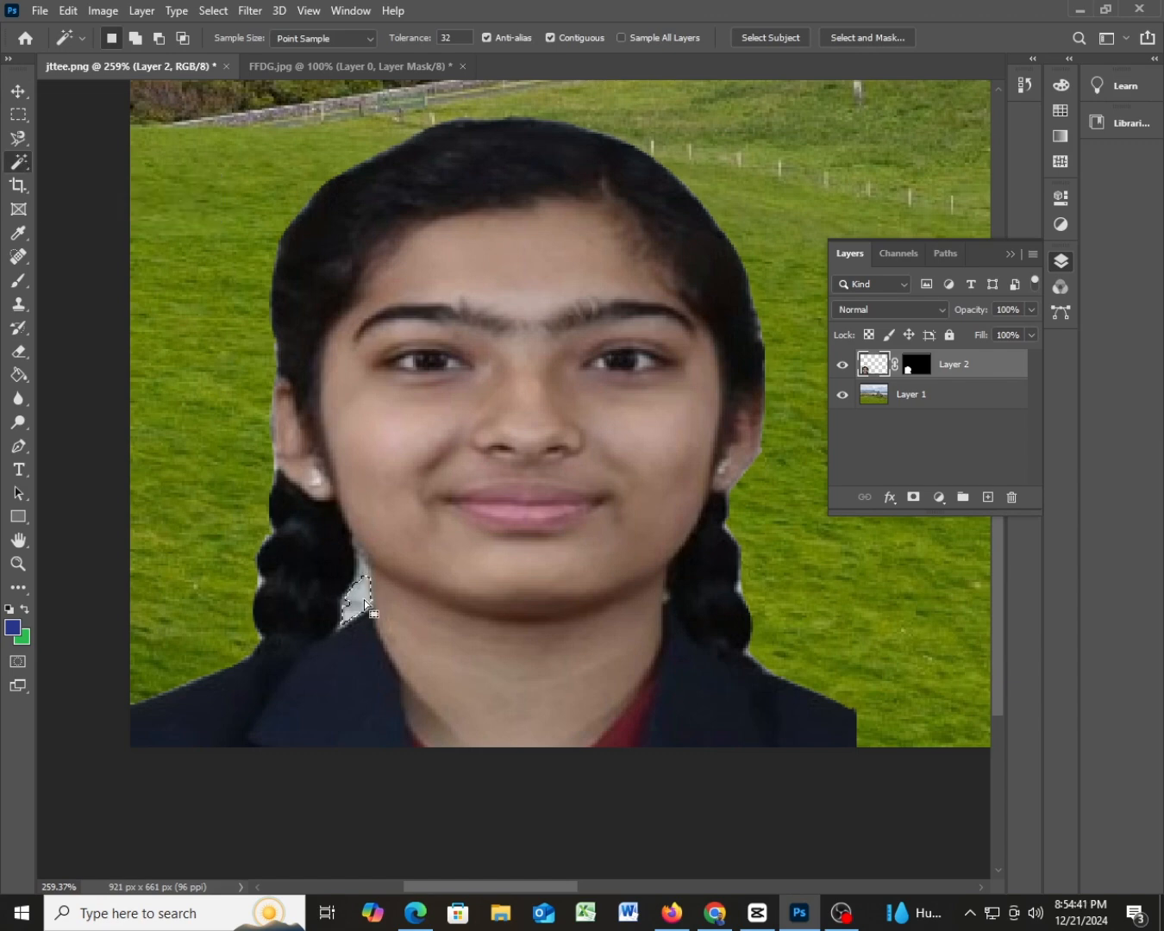
key(Delete)
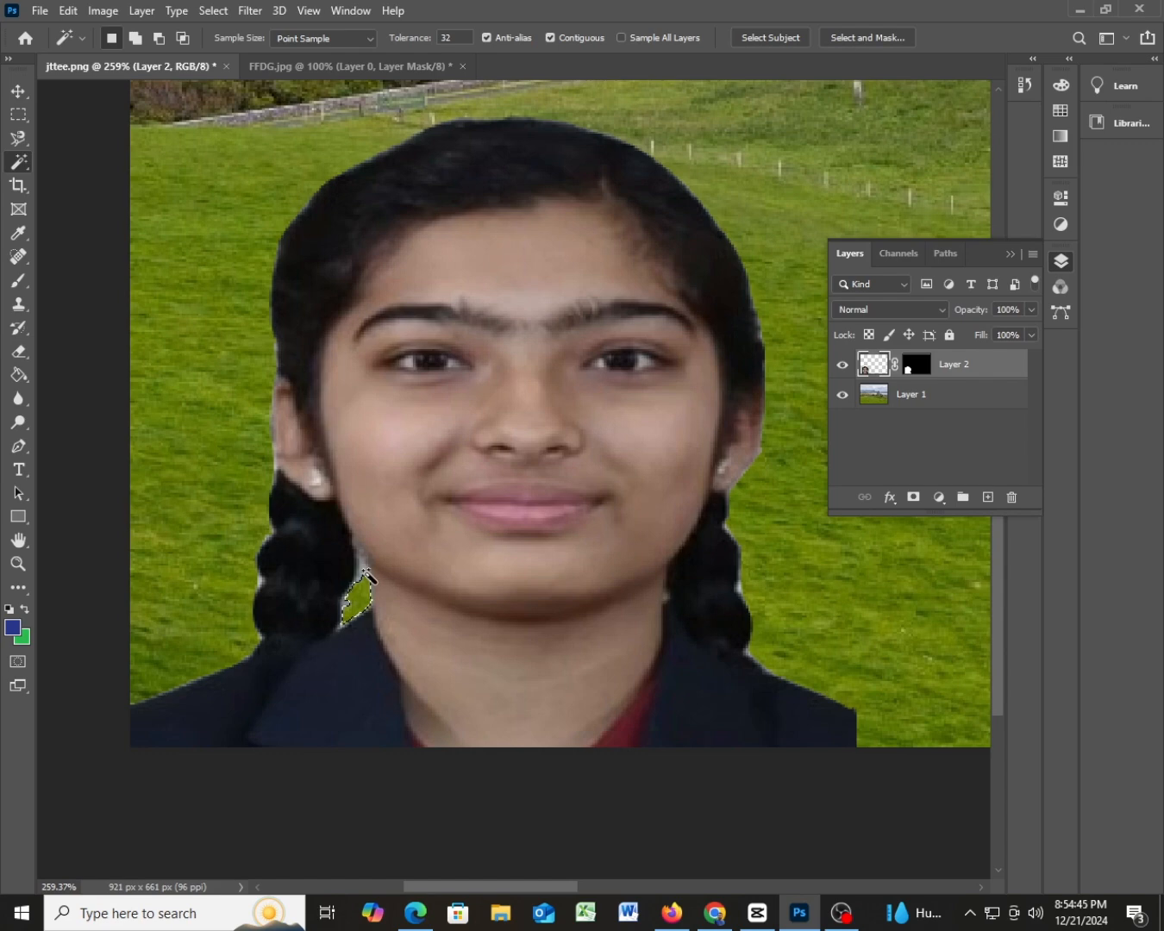
click(365, 570)
click(19, 91)
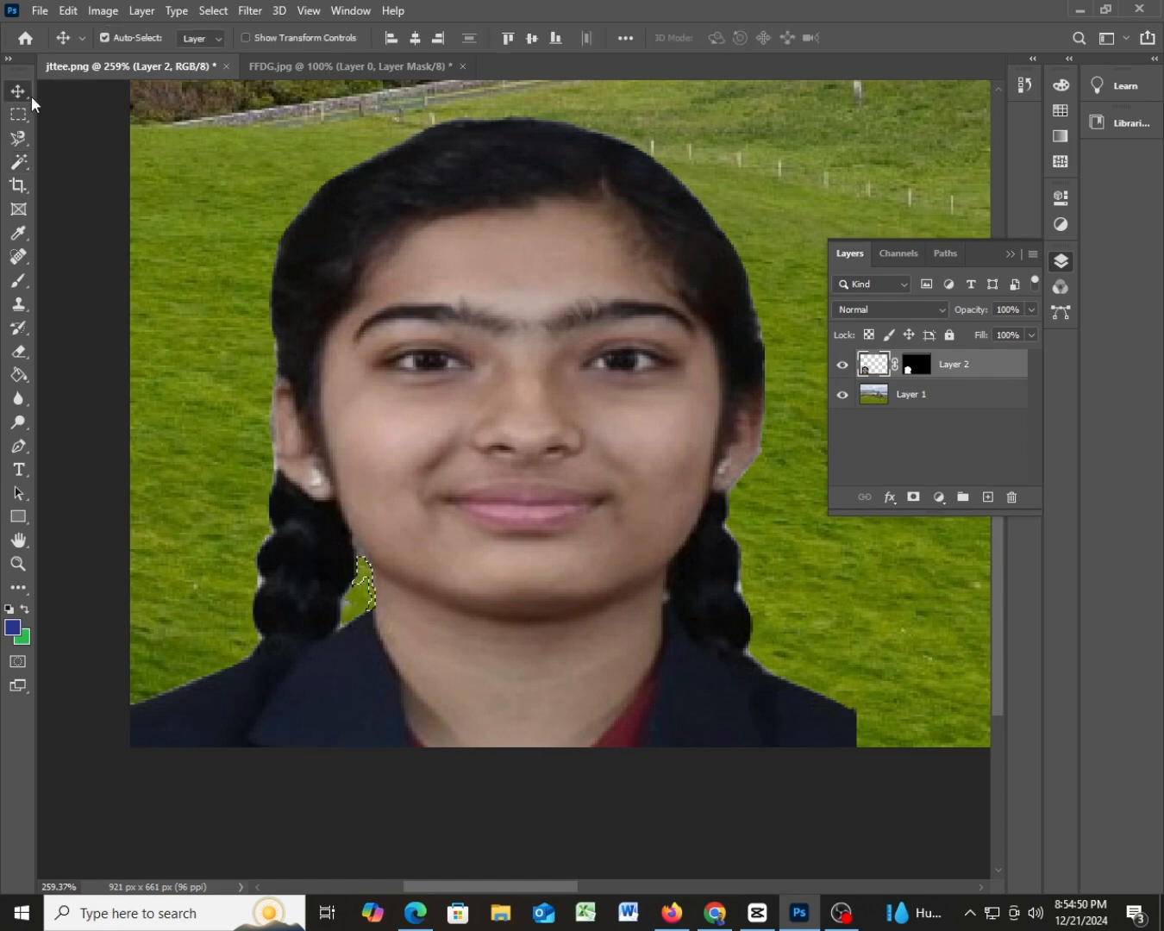
click(18, 162)
click(251, 233)
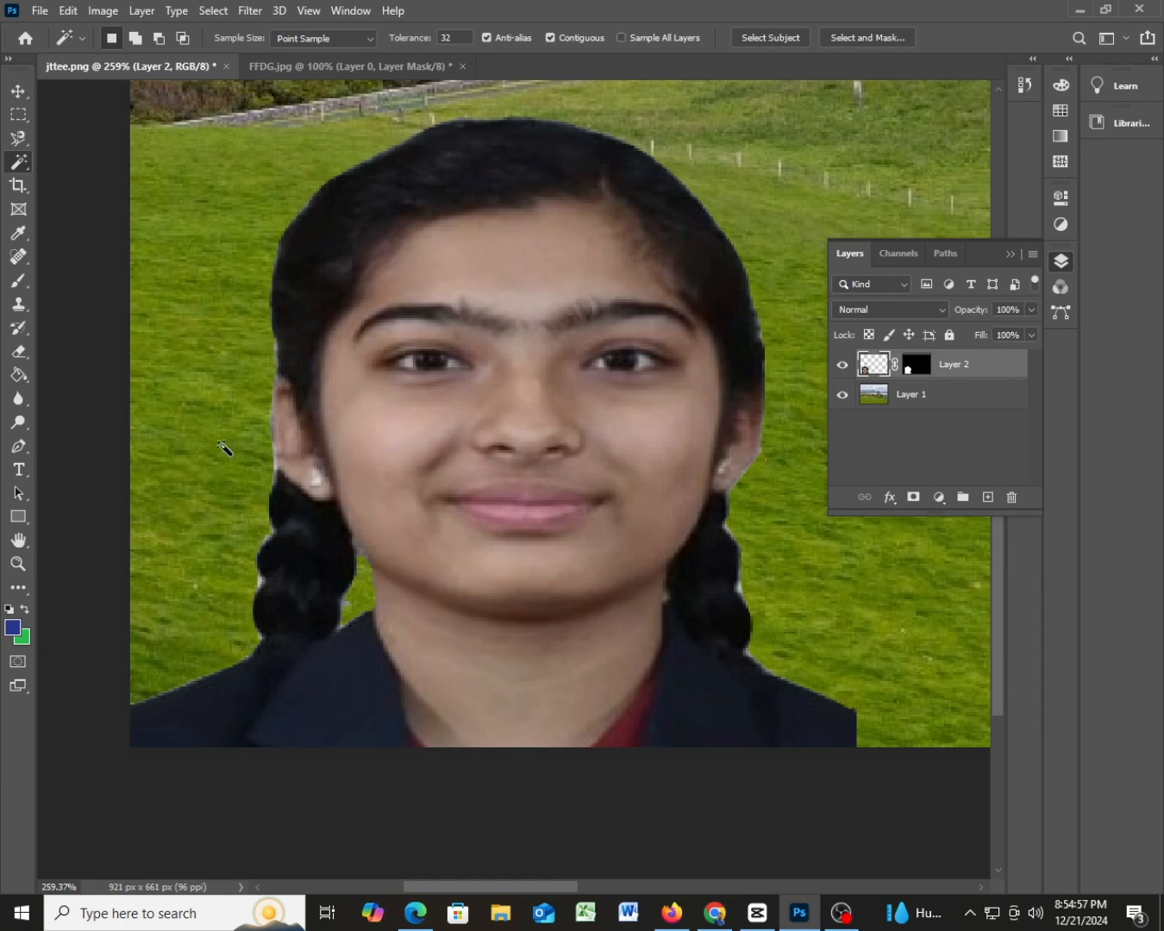
Remove the light fringe around the girl's outline using a Magic Wand selection of the surrounding background, and deselect.
click(263, 592)
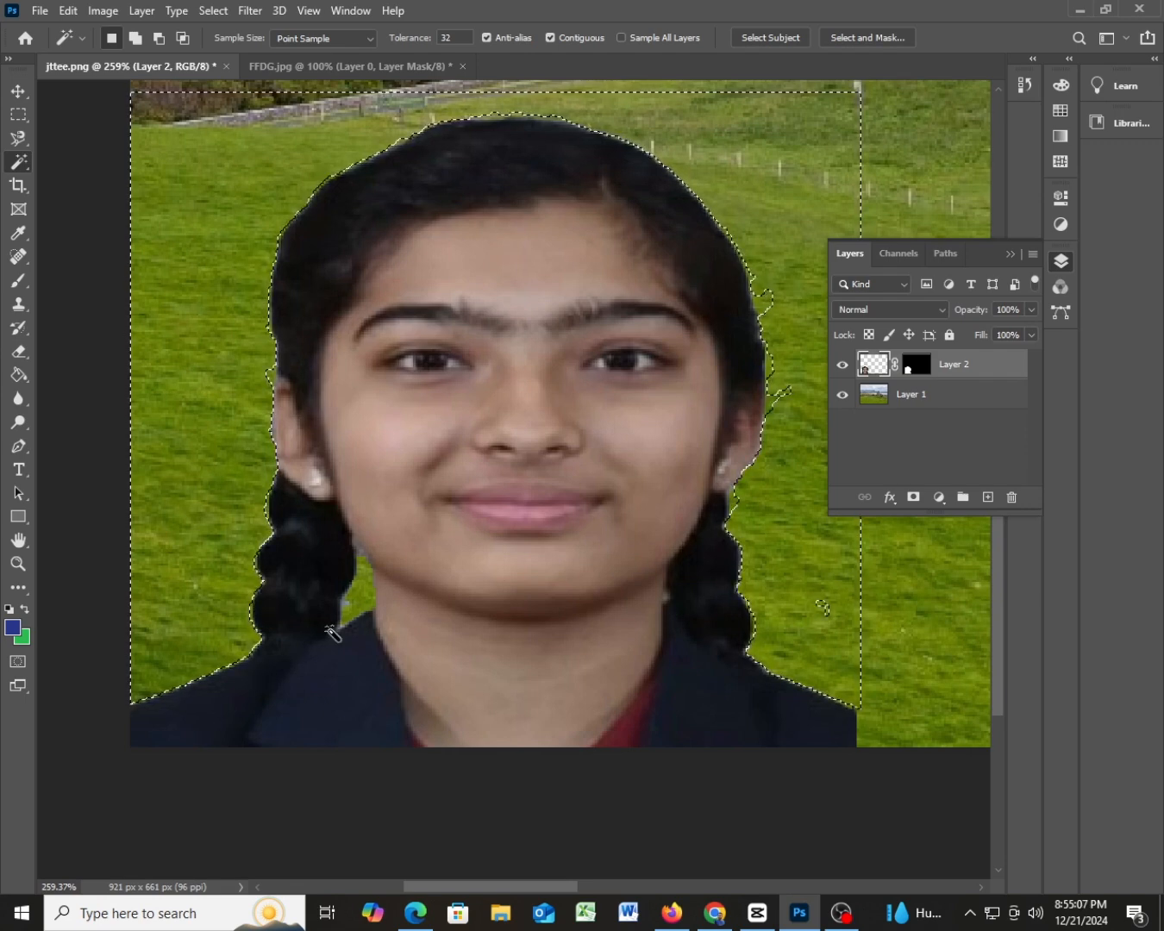
click(8, 91)
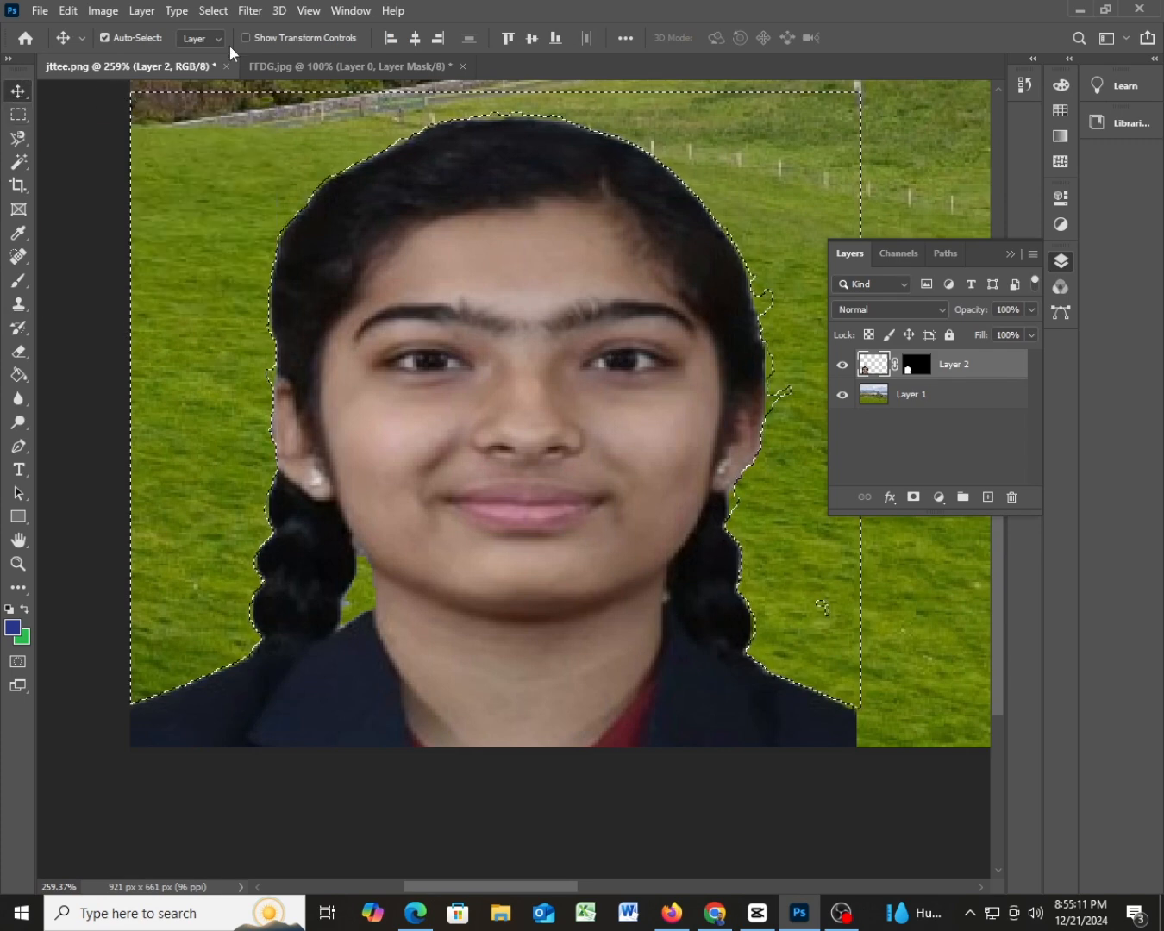
click(212, 10)
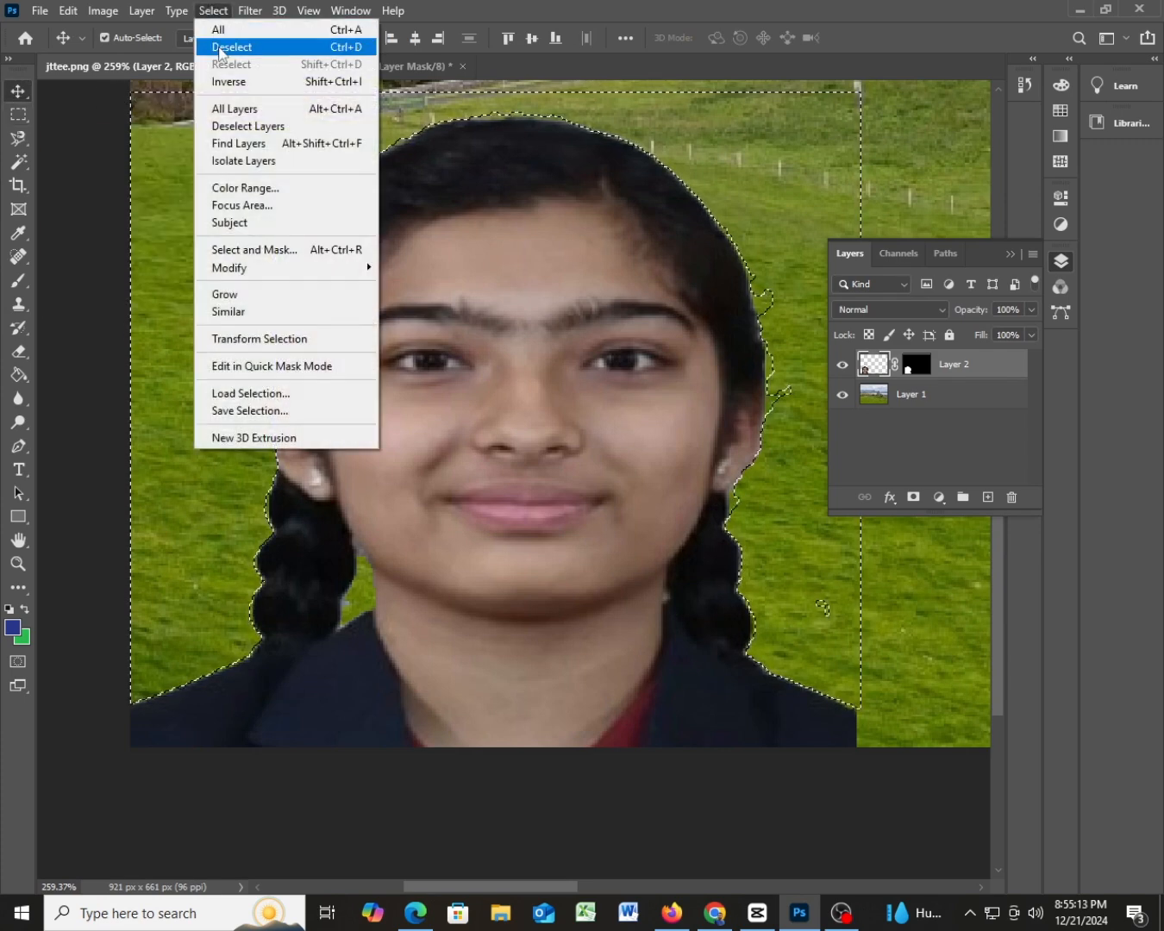
click(220, 47)
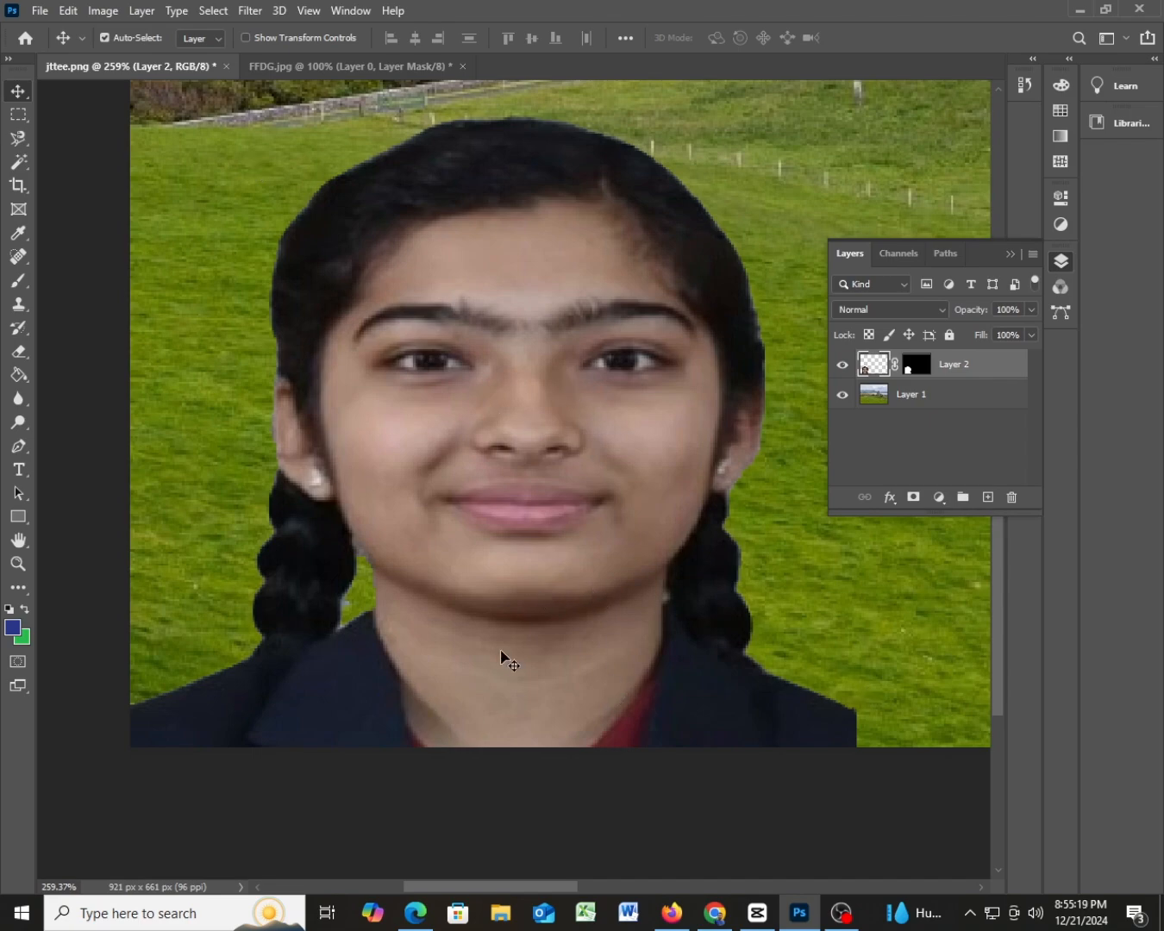
scroll(501, 656, down, 5)
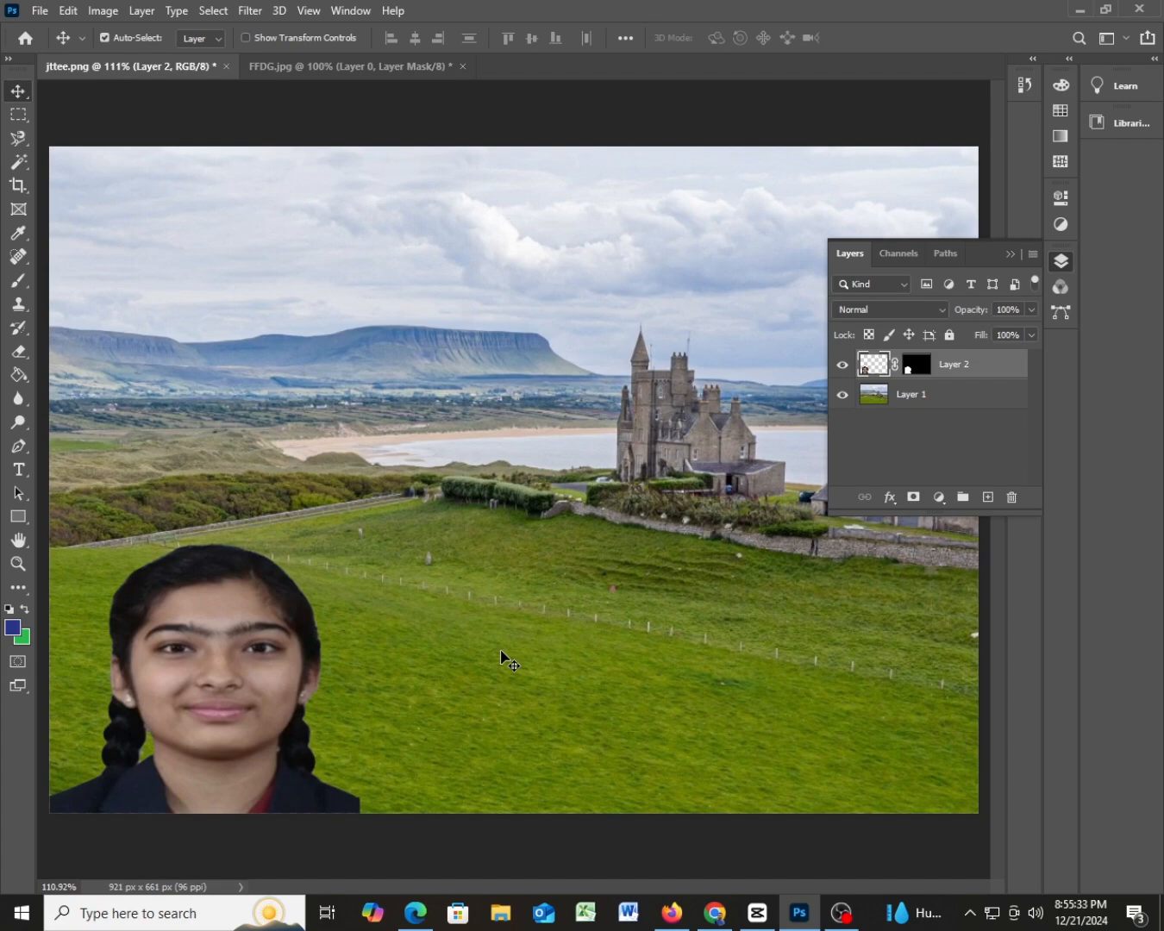
click(840, 912)
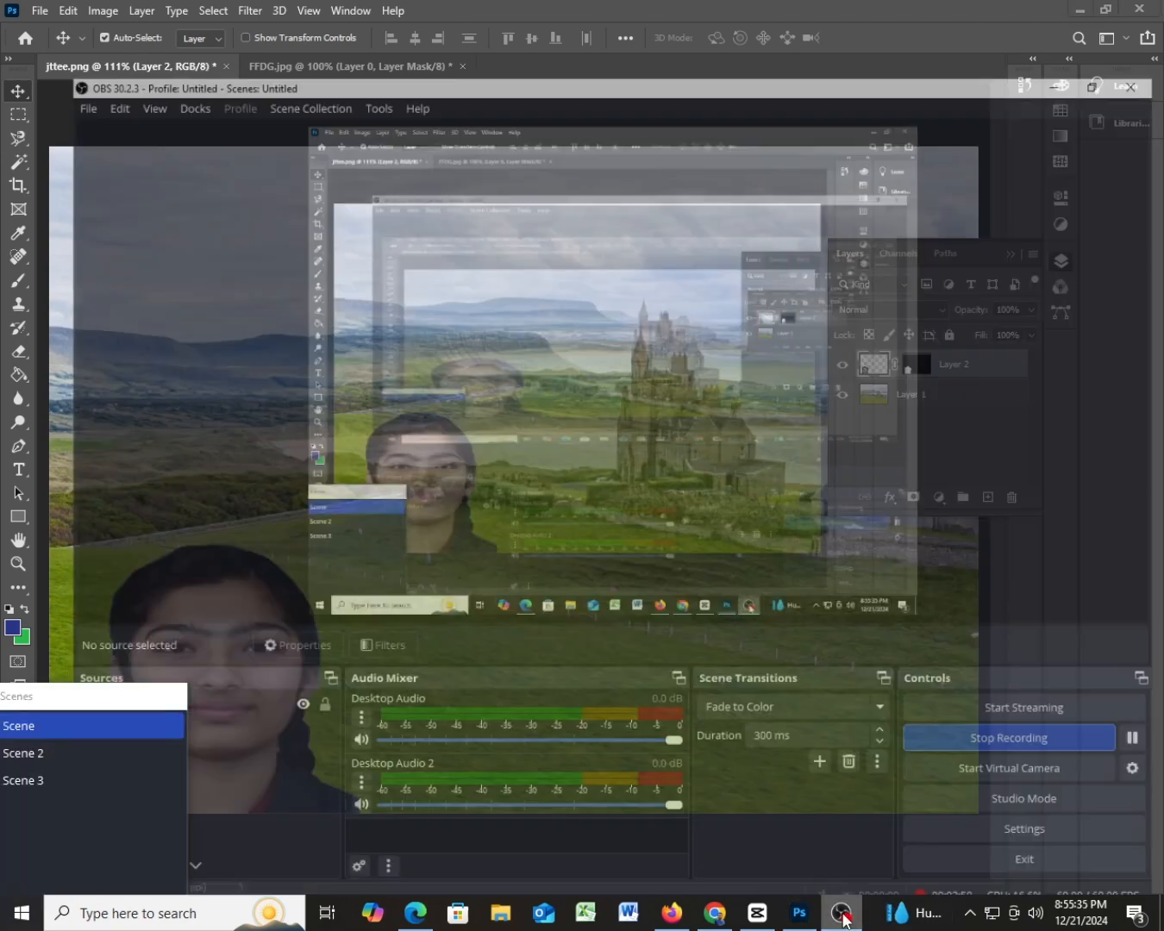